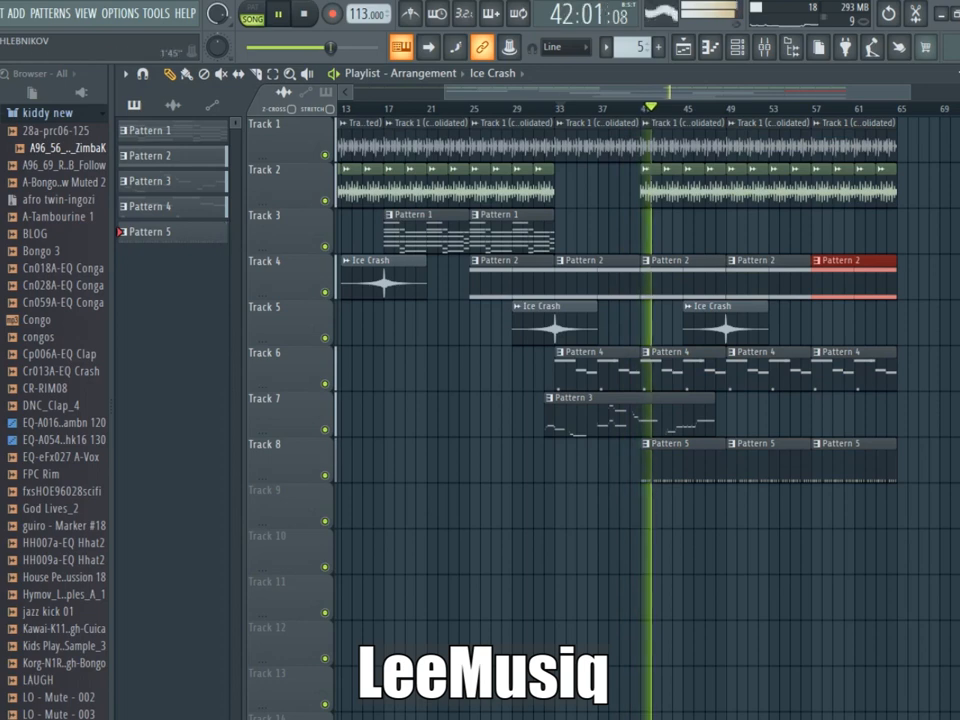
Make the Pattern 4 clip at bar 49 on Track 6 unique and delete the Pattern 4 clip that follows it
click(700, 230)
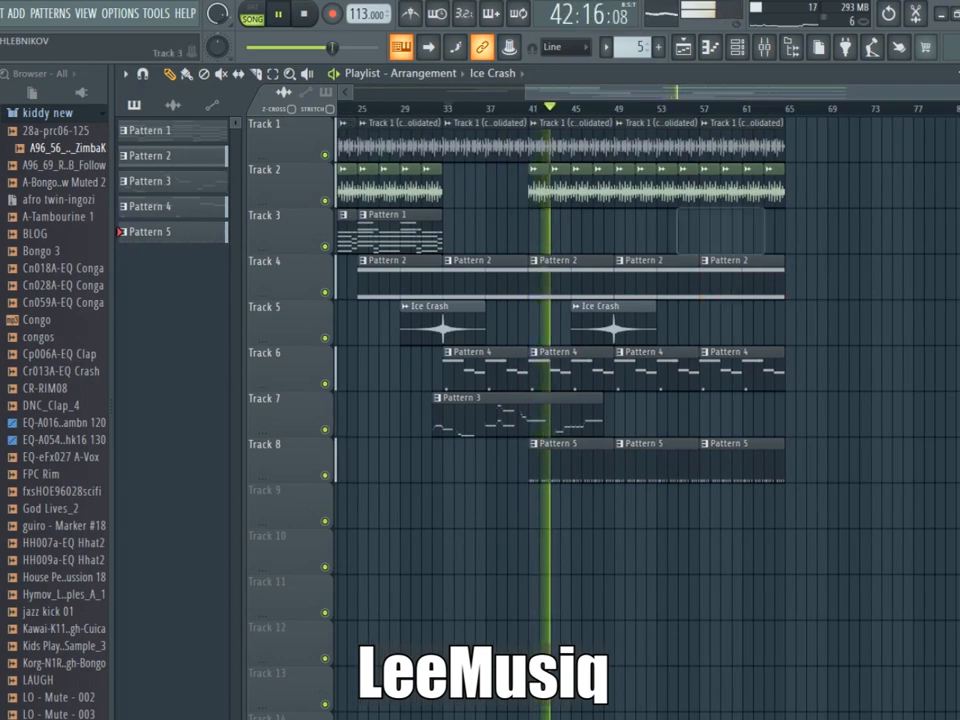
click(619, 352)
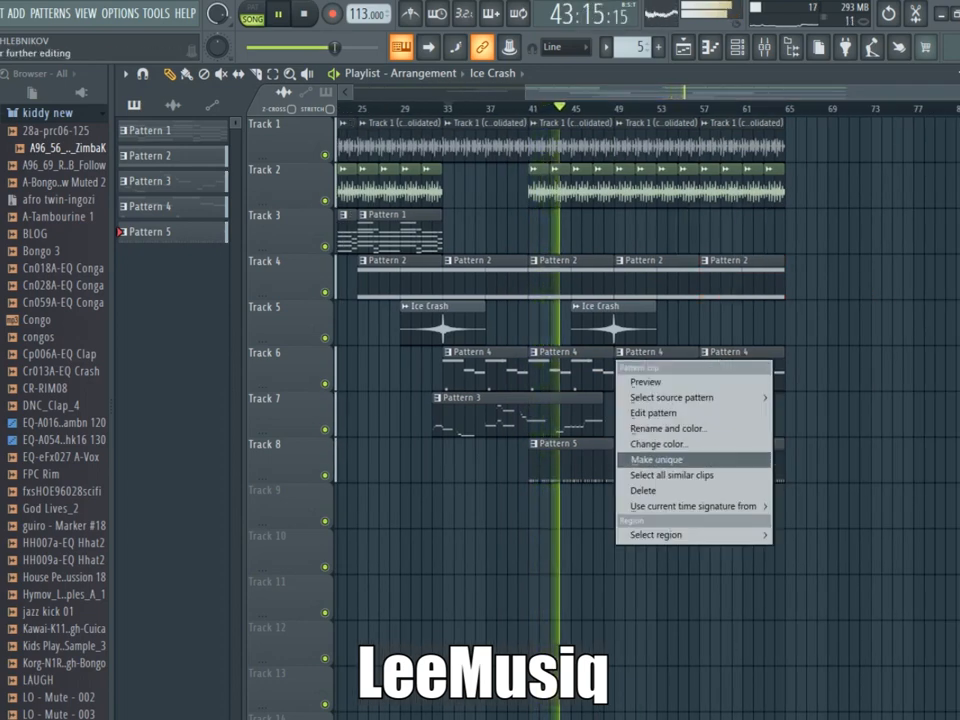
click(668, 456)
key(F5)
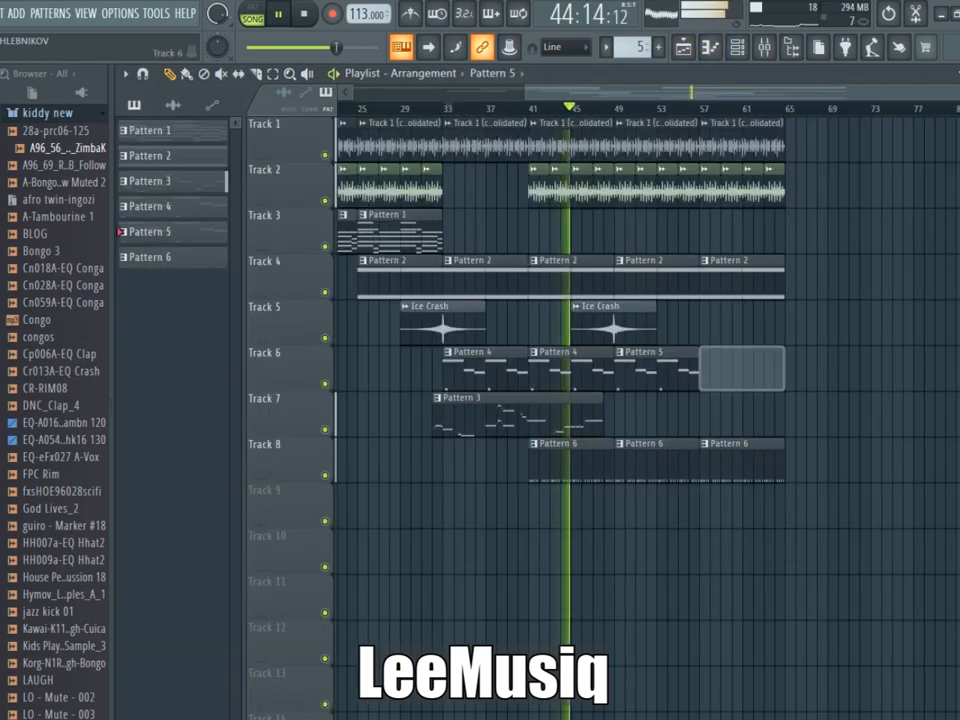
Add a PoiZone synthesizer channel to the project
key(F6)
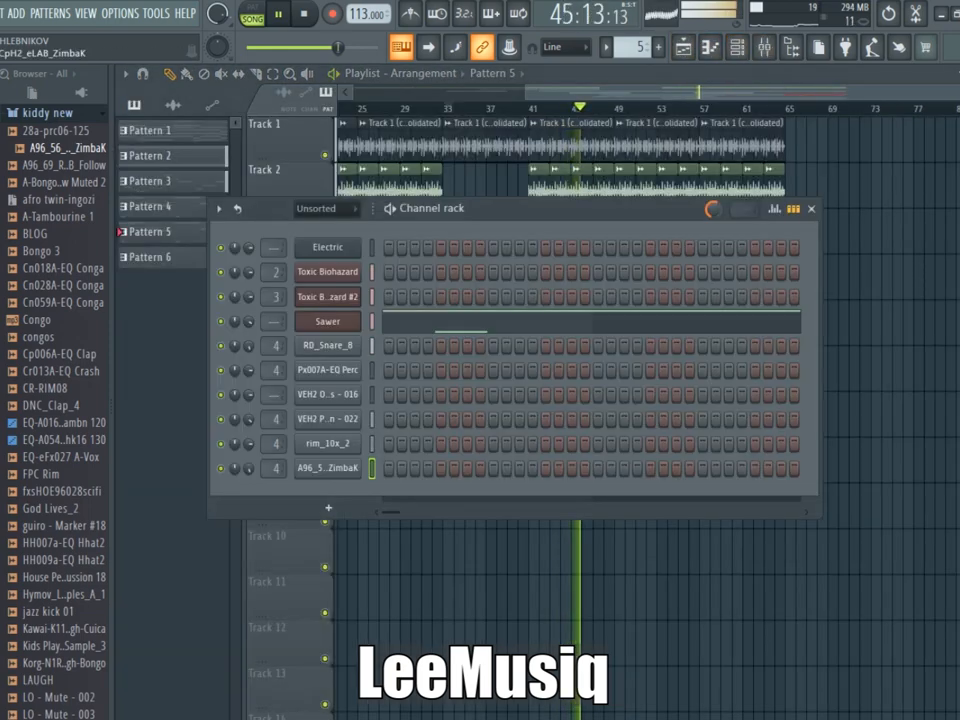
click(328, 507)
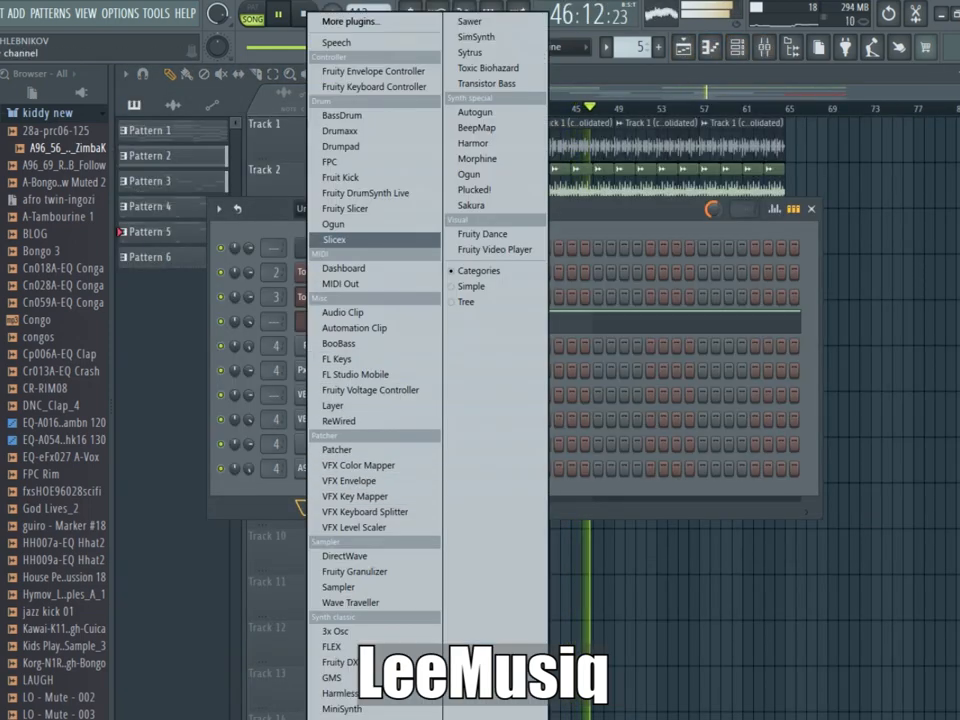
click(340, 719)
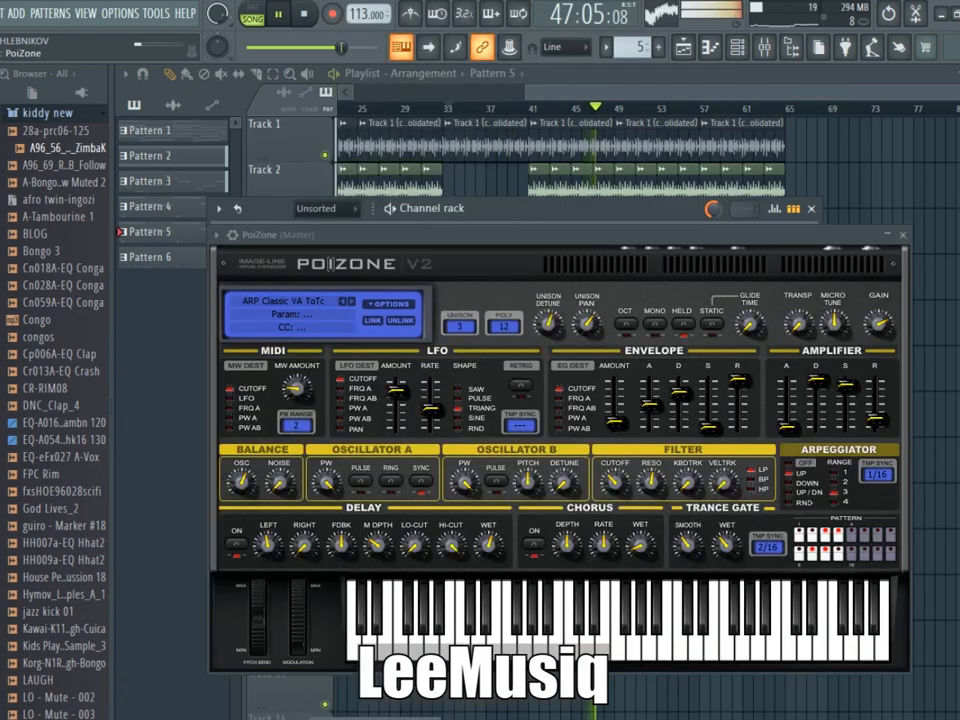
Load the BAS Wow Bass preset into PoiZone from its presets library and close the plugin
click(290, 301)
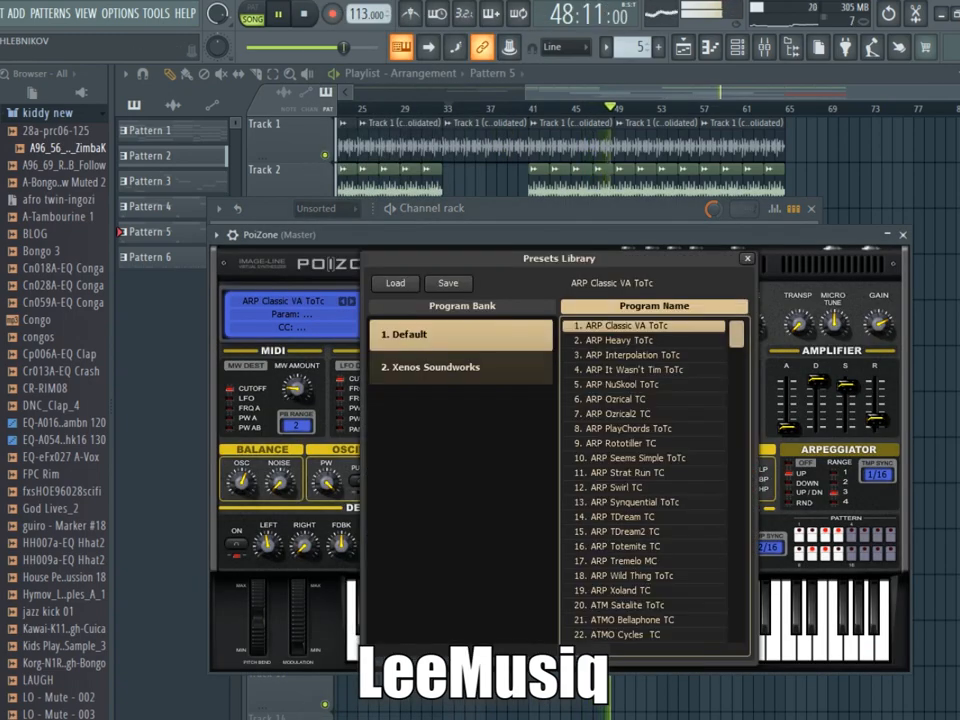
click(435, 367)
scroll(640, 458, down, 12)
double_click(620, 428)
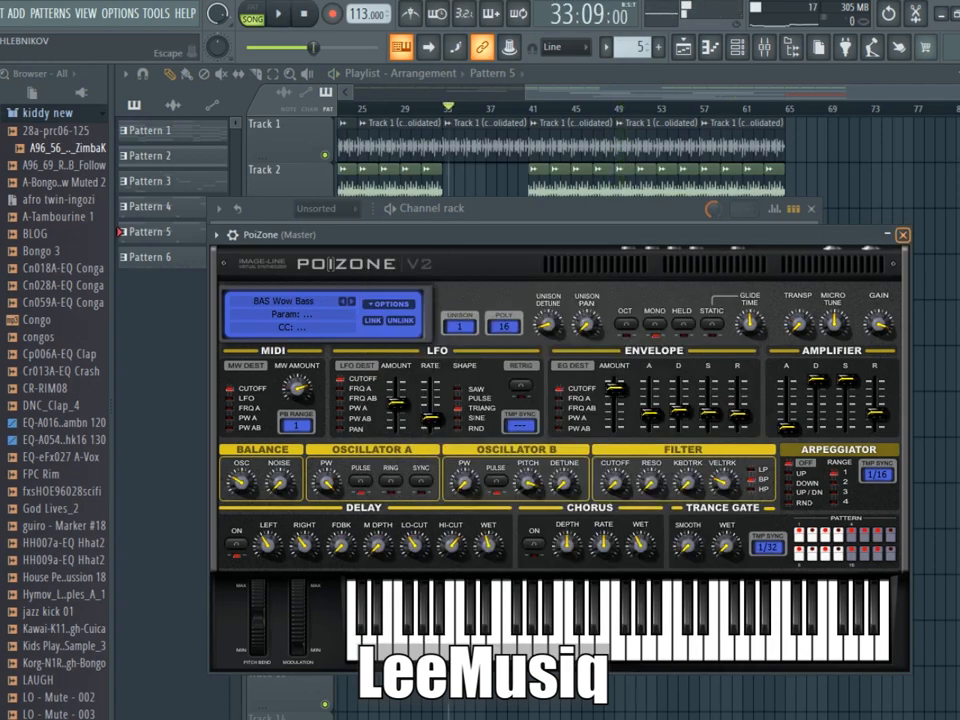
click(903, 235)
Place half-bar PoiZone notes in the piano roll: D4 in the second half of bar 1 and E4 at the start of bar 2
right_click(330, 492)
click(396, 492)
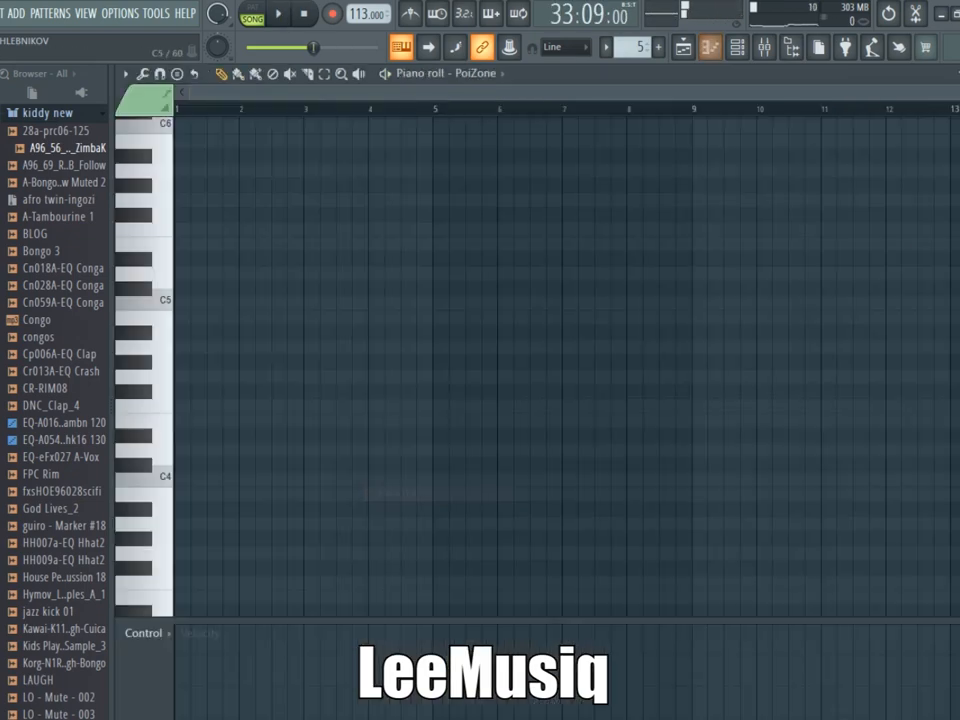
key(space)
key(space)
key(space)
key(space)
click(212, 450)
key(space)
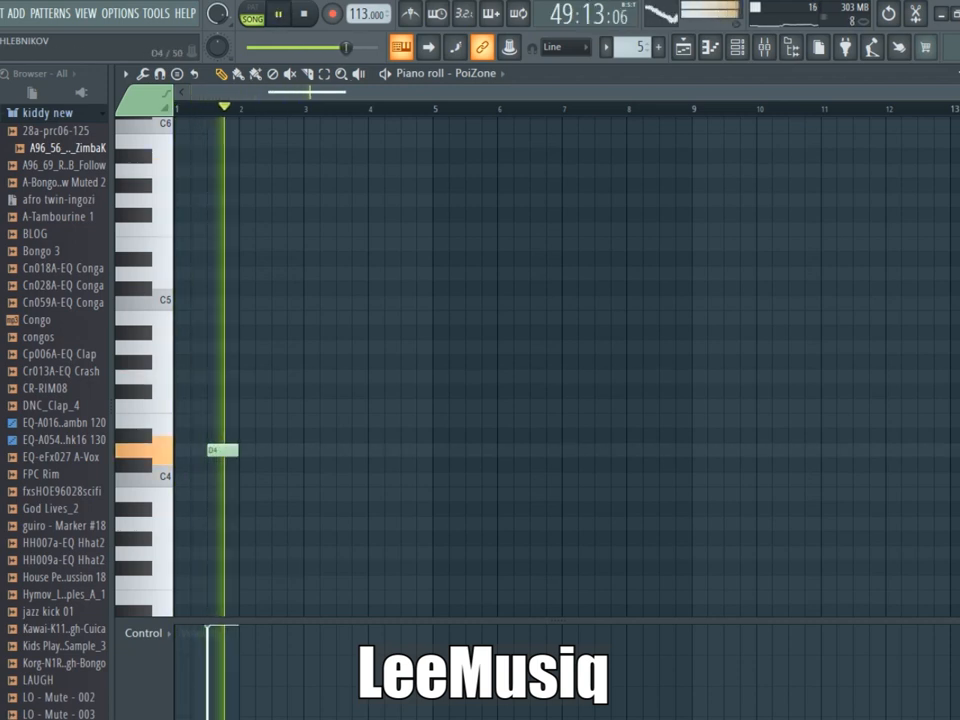
key(space)
key(space)
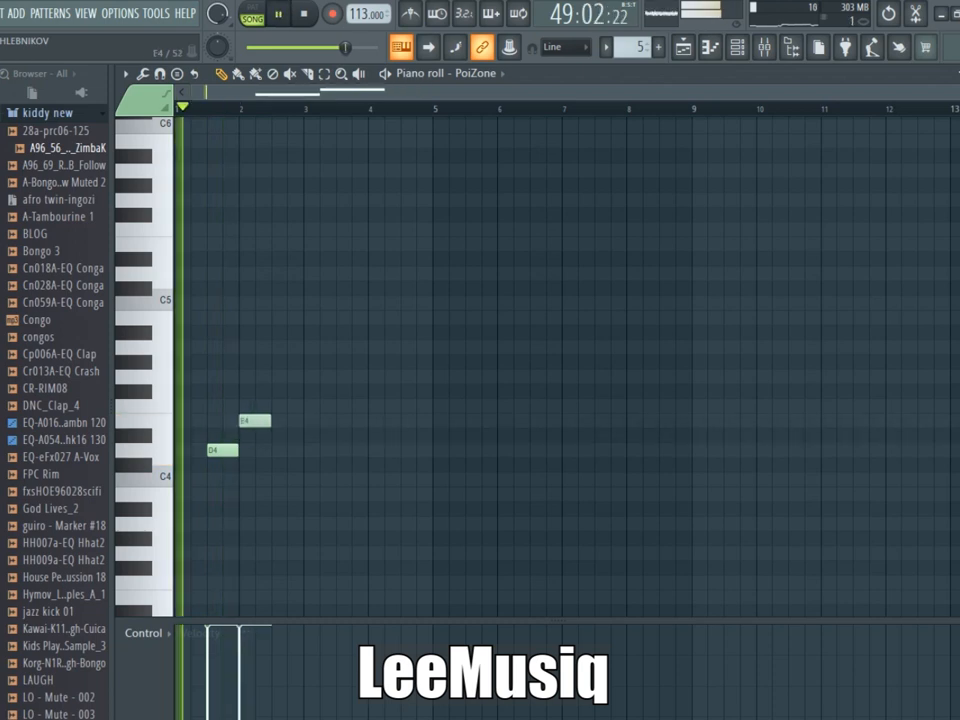
Add an A3 note directly after E4, and size both notes to half a bar so the phrase ends at bar 3
drag(269, 420, 301, 420)
click(310, 523)
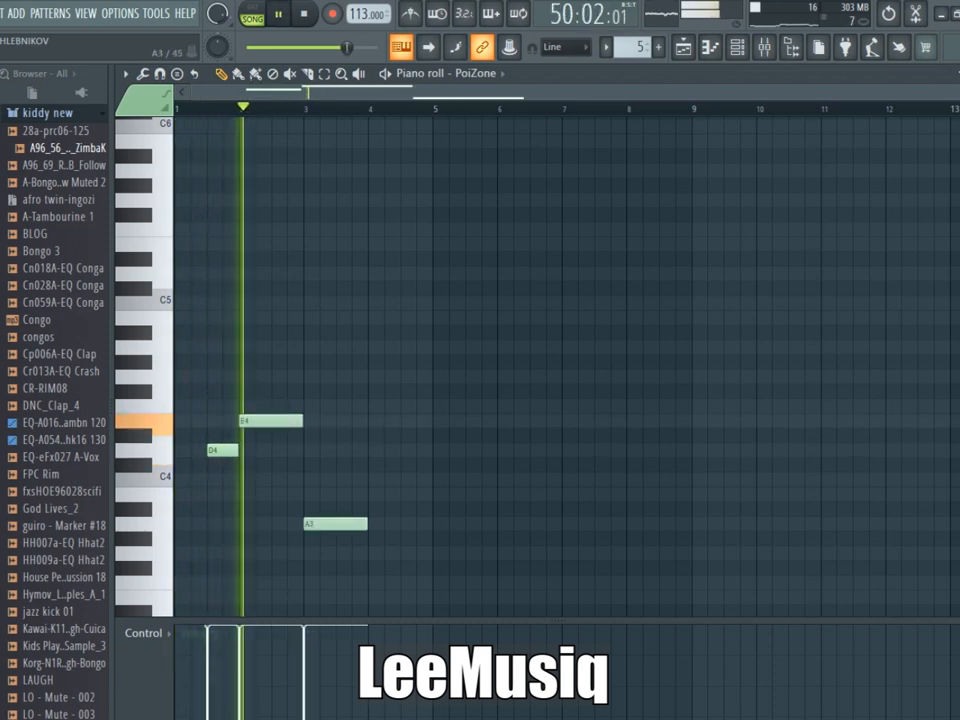
drag(366, 523, 430, 523)
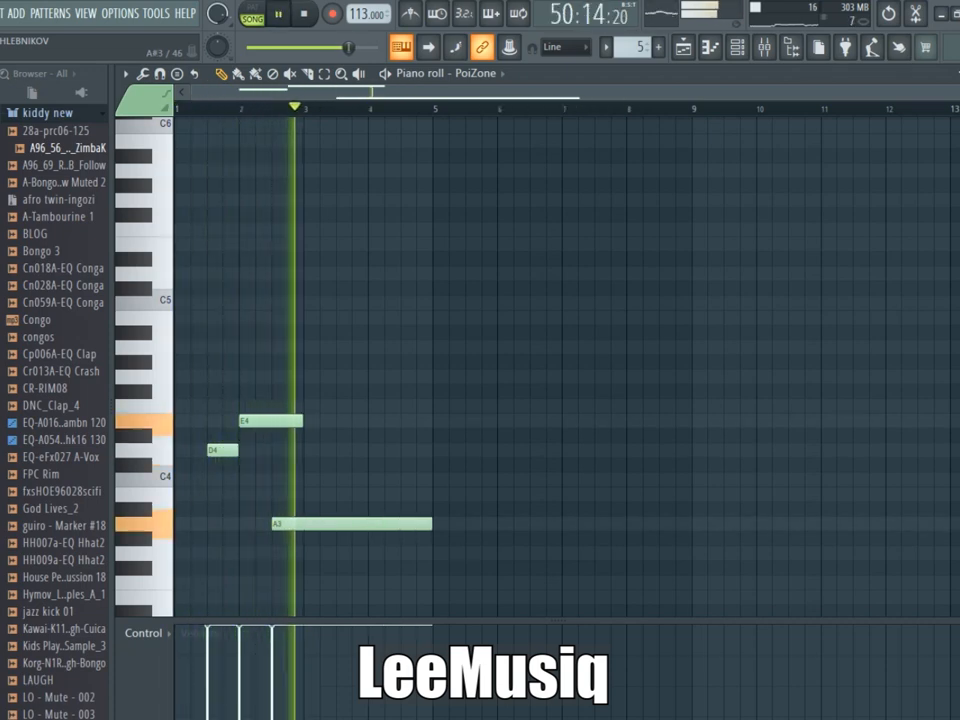
drag(301, 421, 269, 424)
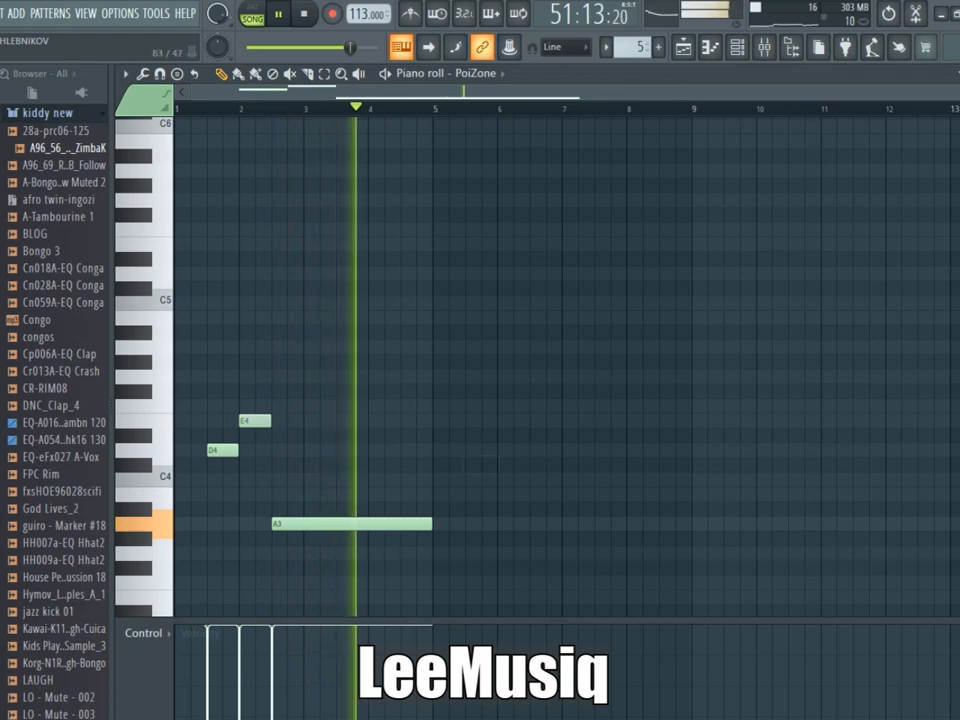
drag(430, 523, 303, 523)
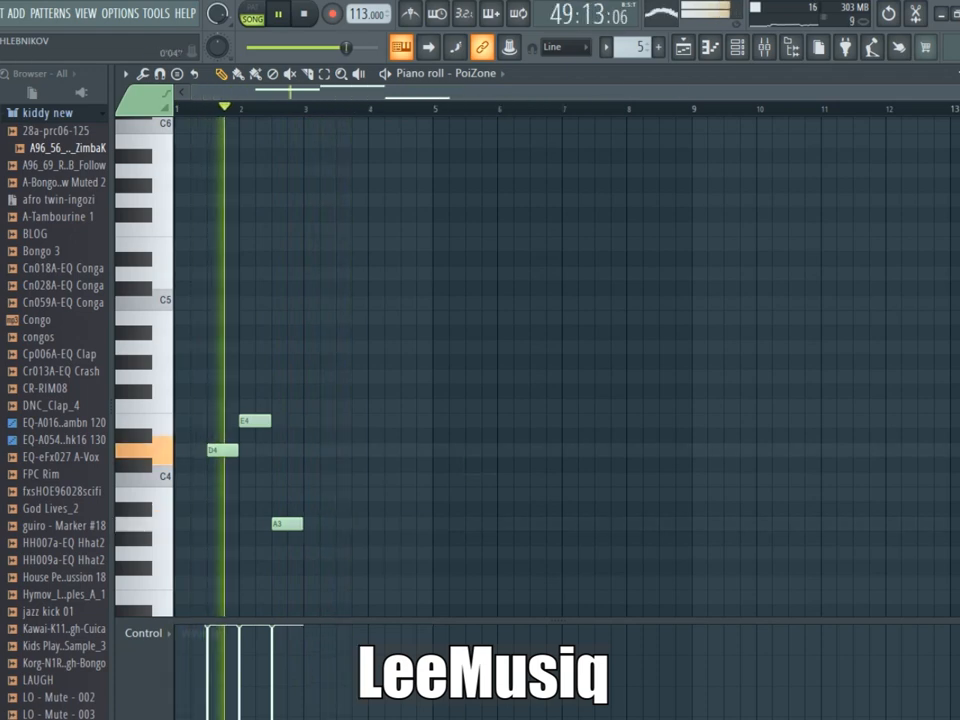
Duplicate the D4, E4, A3 phrase three times to fill eight bars and clear the selection
key(ctrl+b)
key(ctrl+b)
key(ctrl+b)
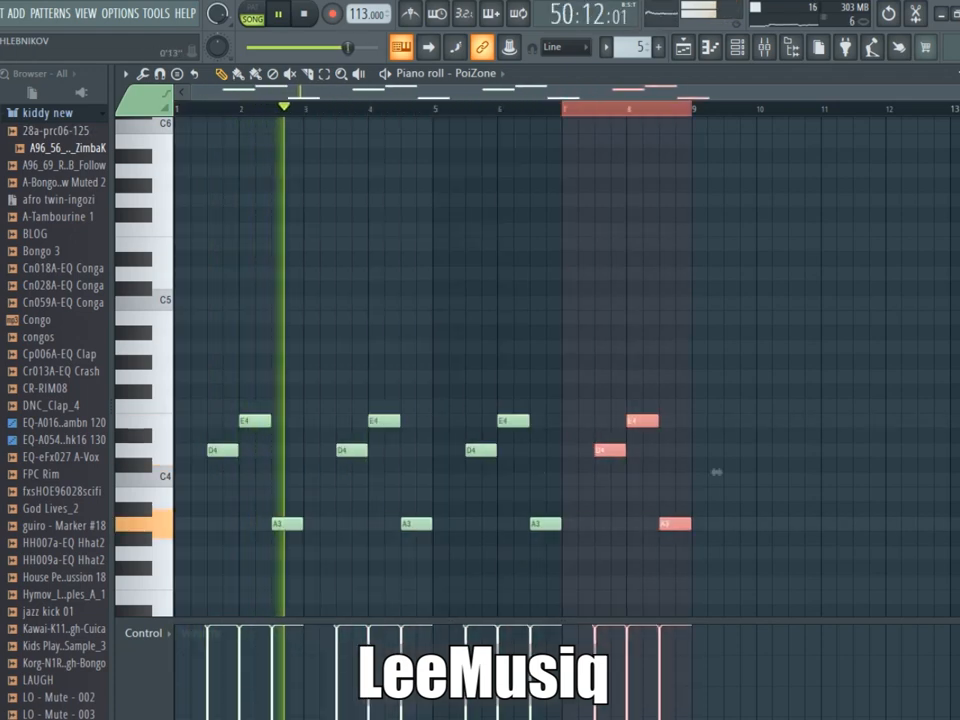
key(ctrl+d)
drag(408, 347, 458, 318)
right_click(460, 318)
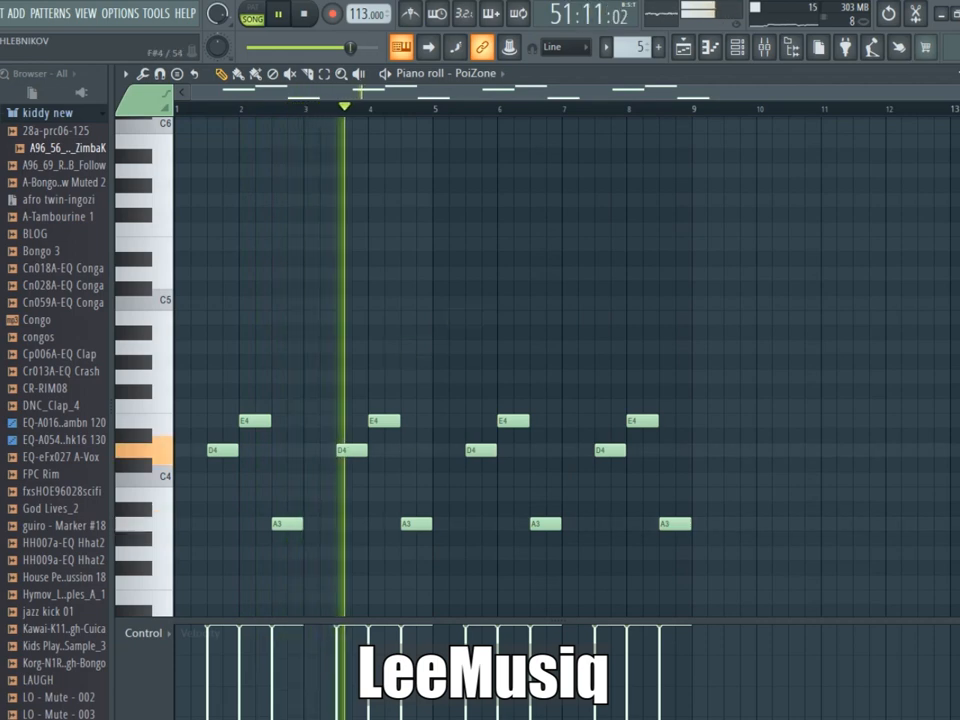
Lengthen D4 and shorten E4 in the second phrase, and delete the copies from bar 5 onward
right_click(384, 421)
key(space)
drag(414, 421, 382, 450)
drag(704, 342, 494, 560)
key(Delete)
scroll(567, 366, up, 5)
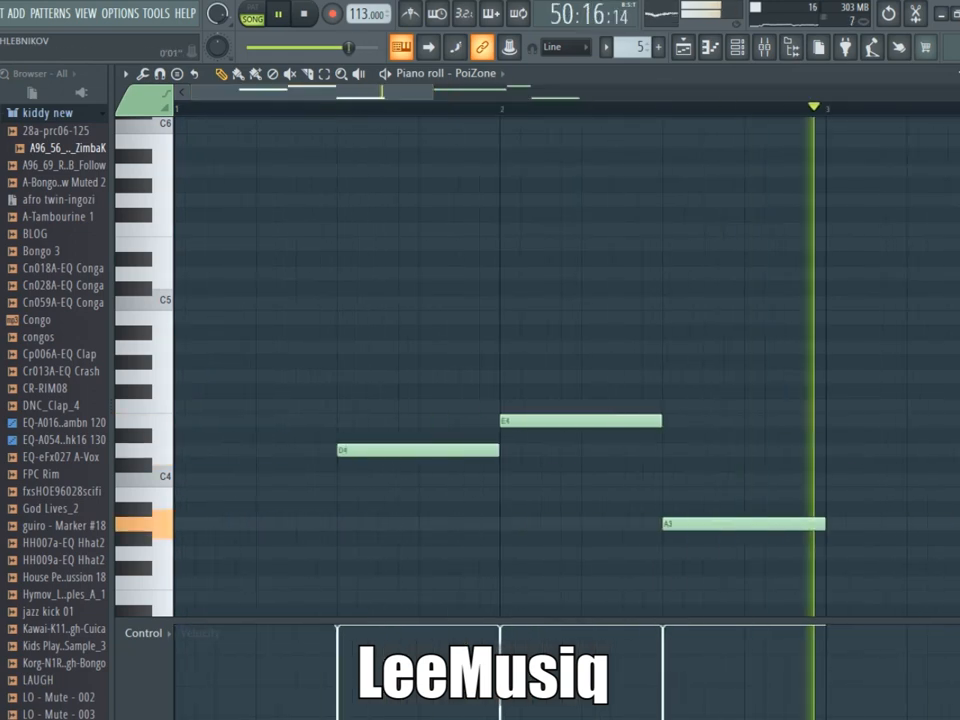
Duplicate the whole four-bar phrase into bars 5 to 8 and deselect the notes
drag(433, 92, 820, 92)
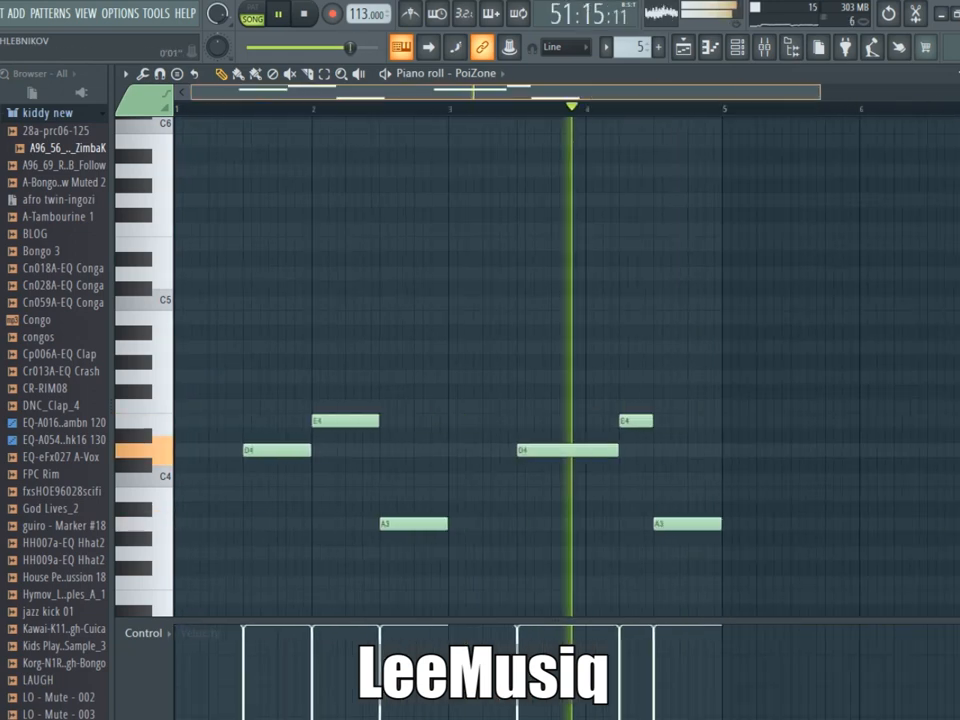
key(ctrl+a)
key(ctrl+b)
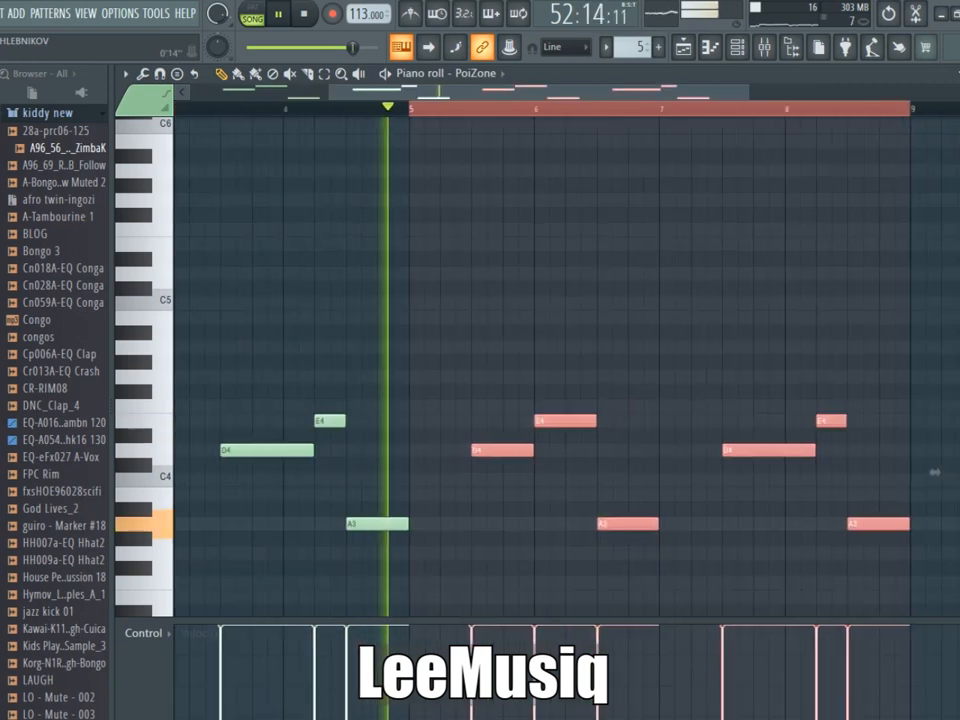
key(ctrl+d)
Return to the playlist and add a second Pattern 5 clip on Track 6 at bar 57
click(737, 47)
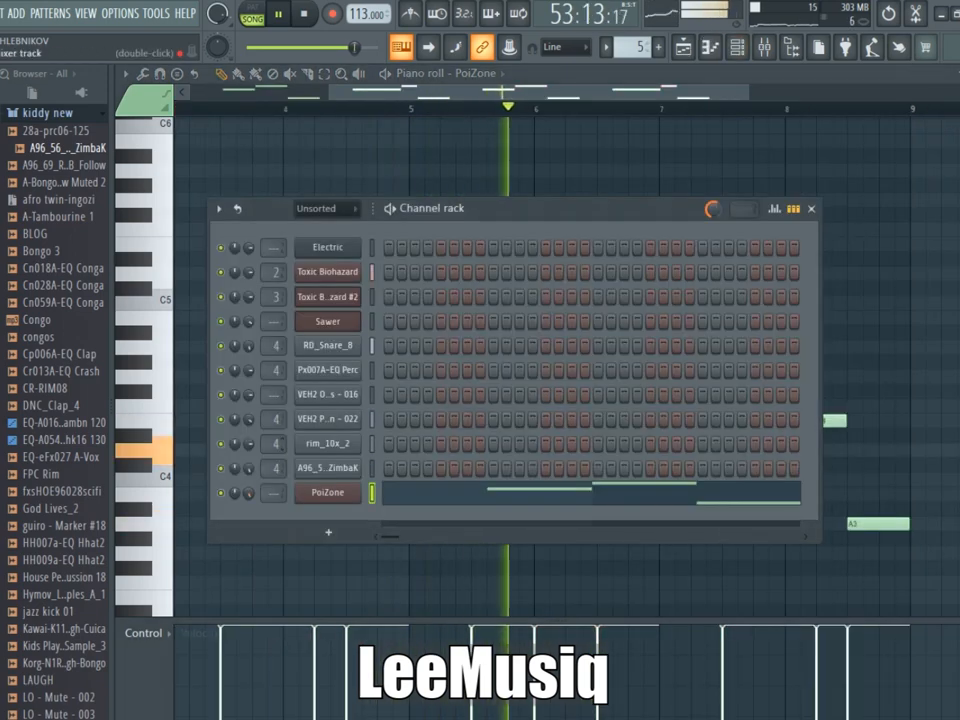
click(683, 47)
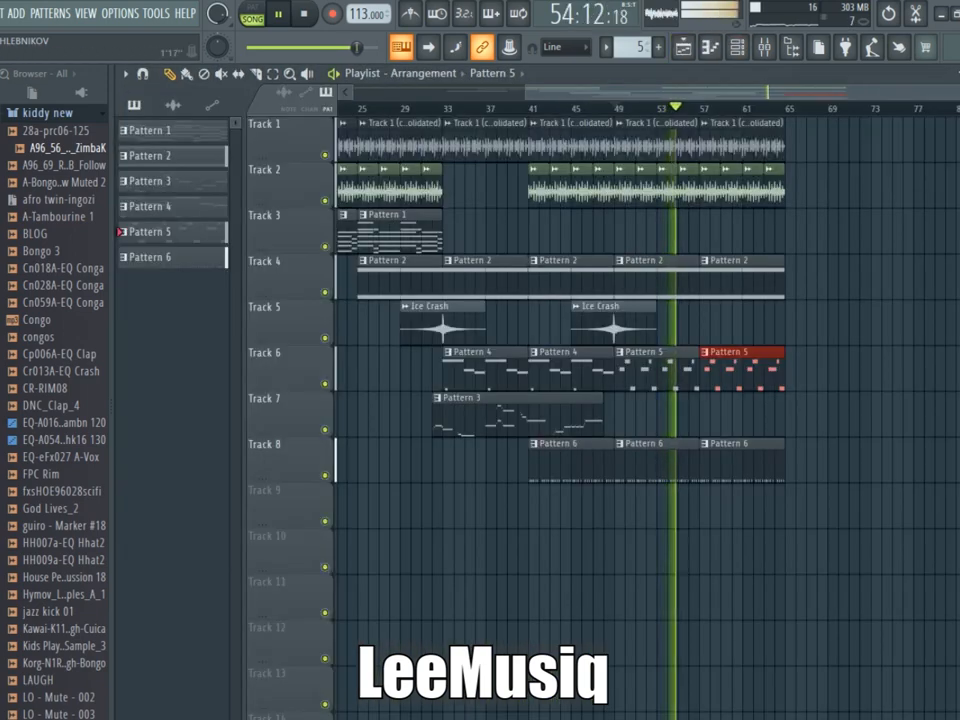
key(space)
Record a repeating chord part for the Sawer #2 channel in Pattern 7 while the song plays
click(737, 47)
click(328, 492)
key(F7)
key(space)
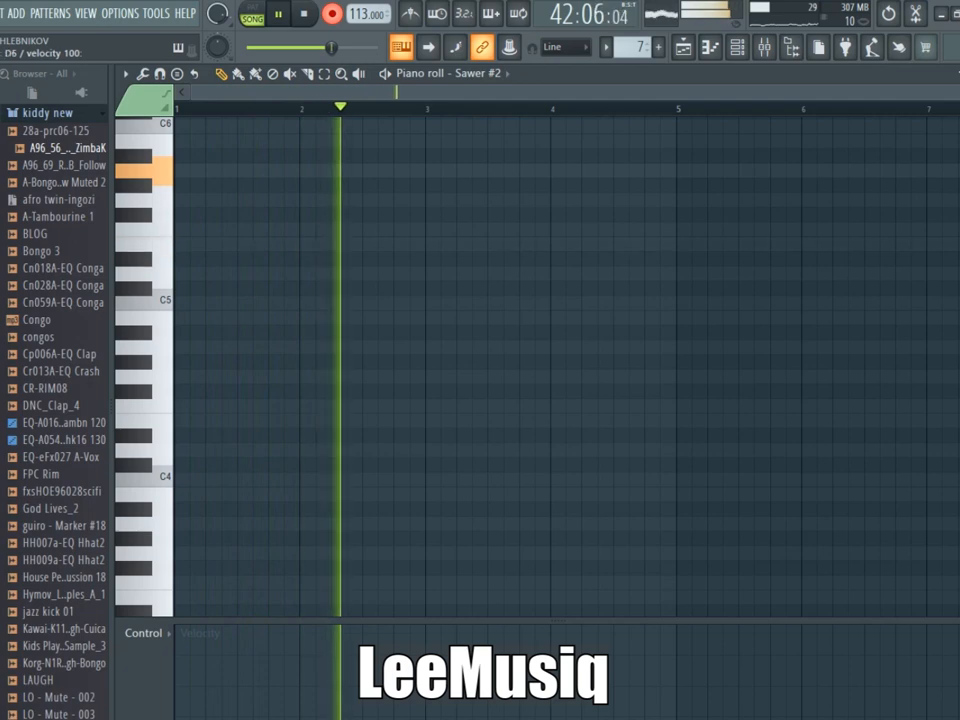
key(space)
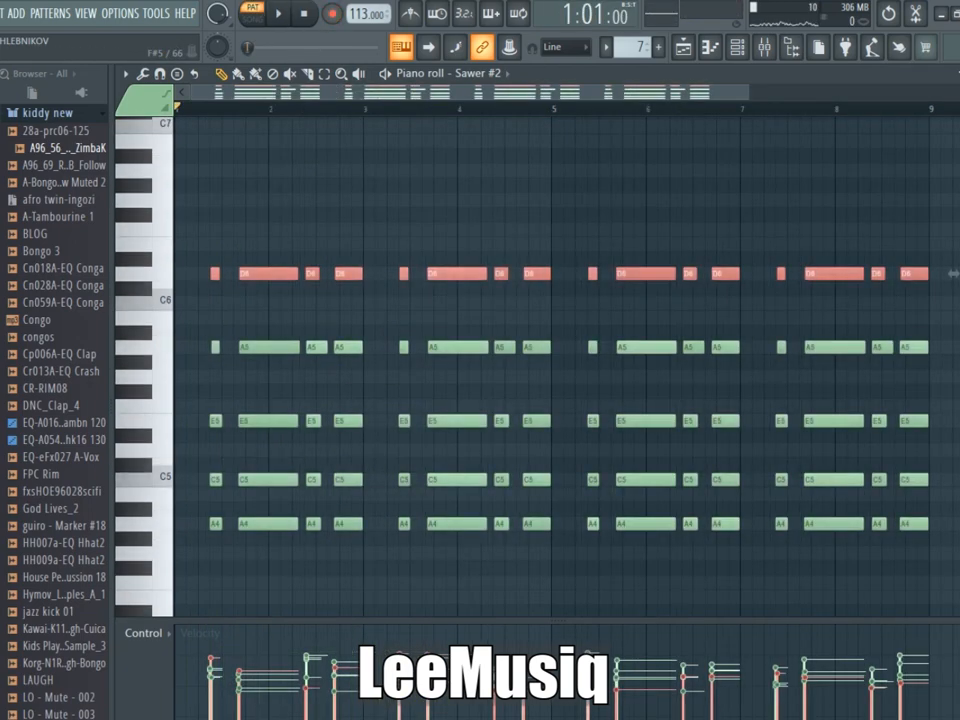
Transpose the top row of D6 notes up two semitones to E6 and play the pattern
key(shift+Up)
key(shift+Up)
key(space)
click(508, 318)
right_click(515, 318)
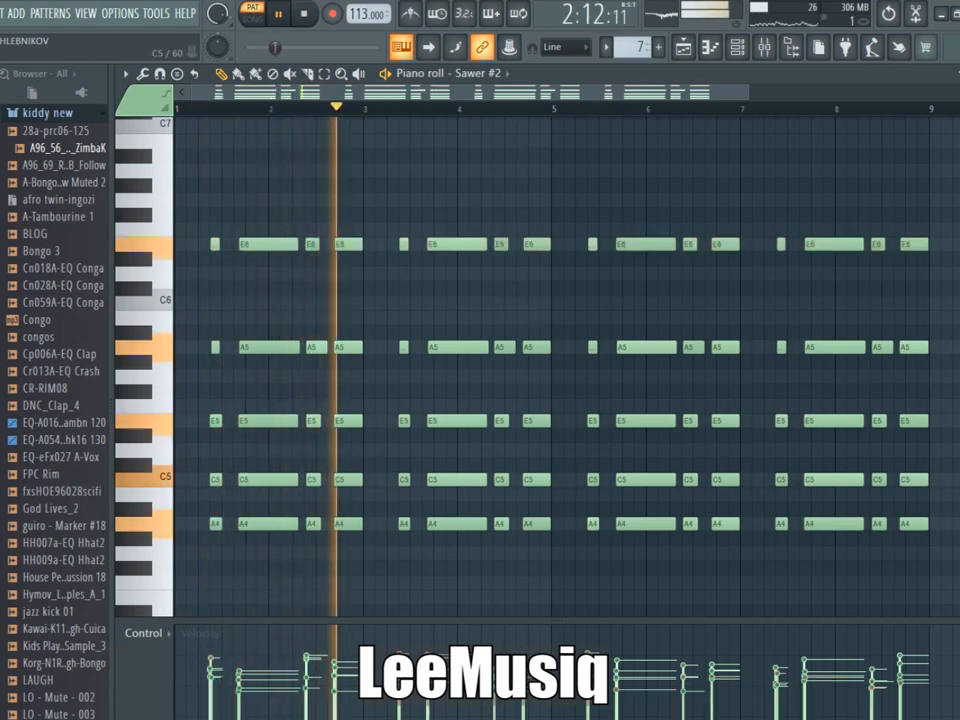
Delete all C5 notes from the Sawer #2 chords
drag(891, 465, 202, 479)
key(Delete)
drag(958, 465, 897, 488)
key(Delete)
Load Fruity Reeverb 2 into the first effect slot of mixer Insert 5 and close its window
click(737, 47)
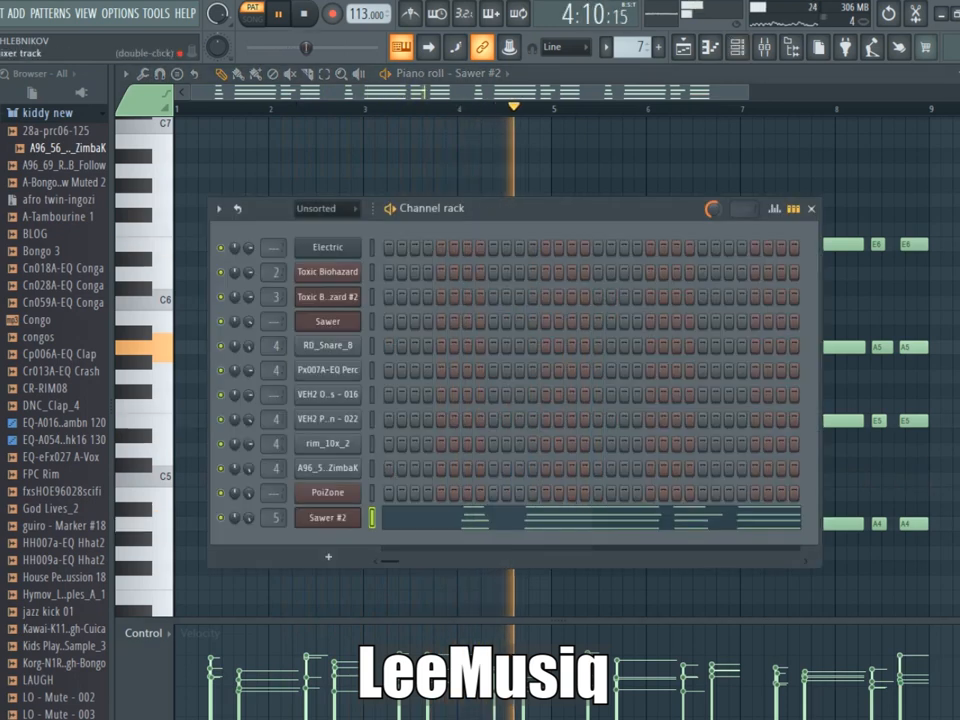
click(764, 47)
click(830, 125)
mouse_move(838, 146)
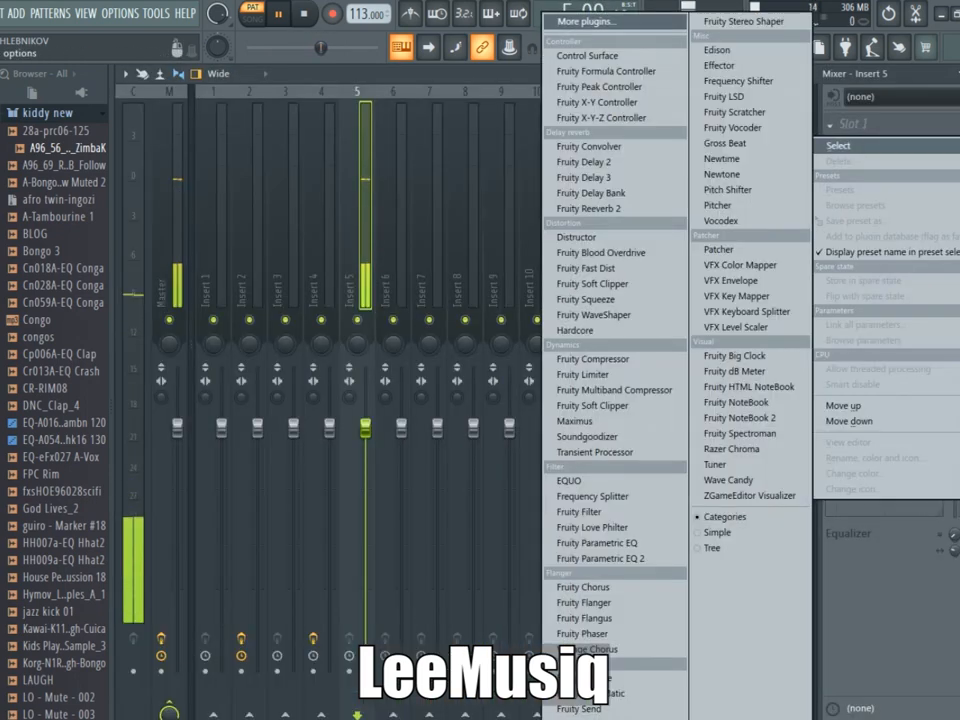
click(589, 208)
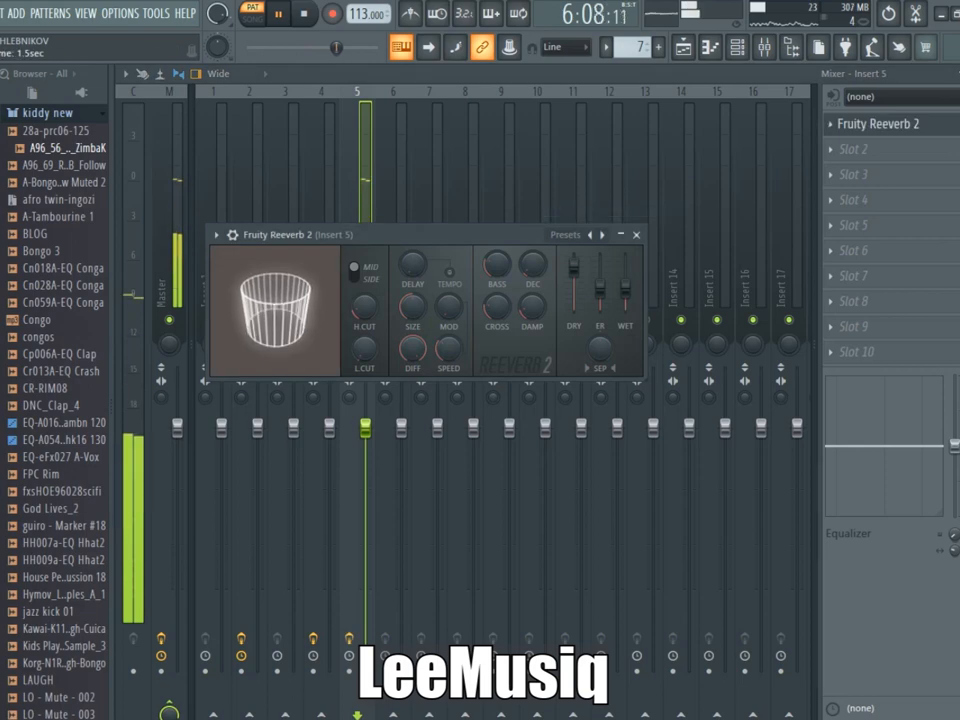
click(636, 235)
Load Fruity Flangus into the second effect slot of Insert 5 and close its window
click(830, 150)
mouse_move(838, 171)
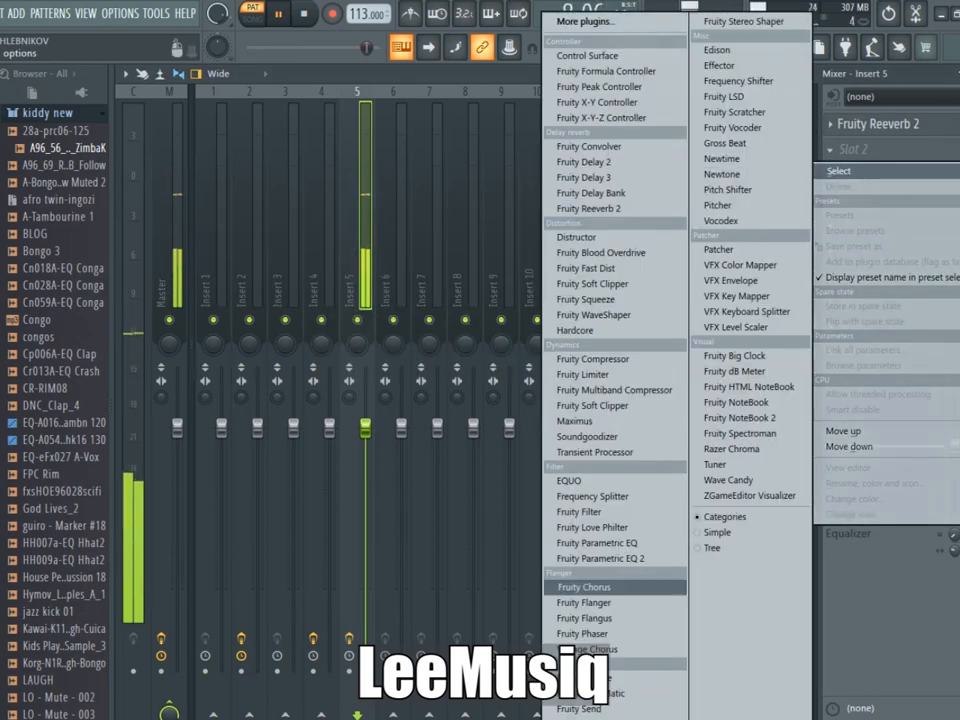
click(585, 618)
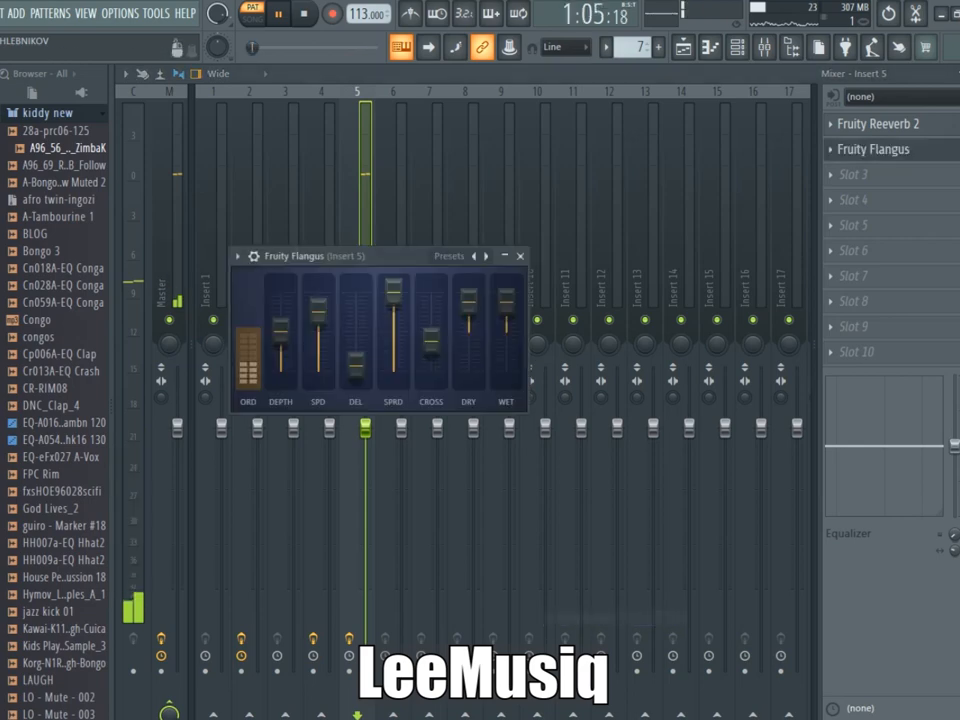
click(520, 255)
Place Pattern 7 clips on Track 9 at bars 41, 49 and 57, and play the song from about bar 38
click(683, 48)
click(497, 108)
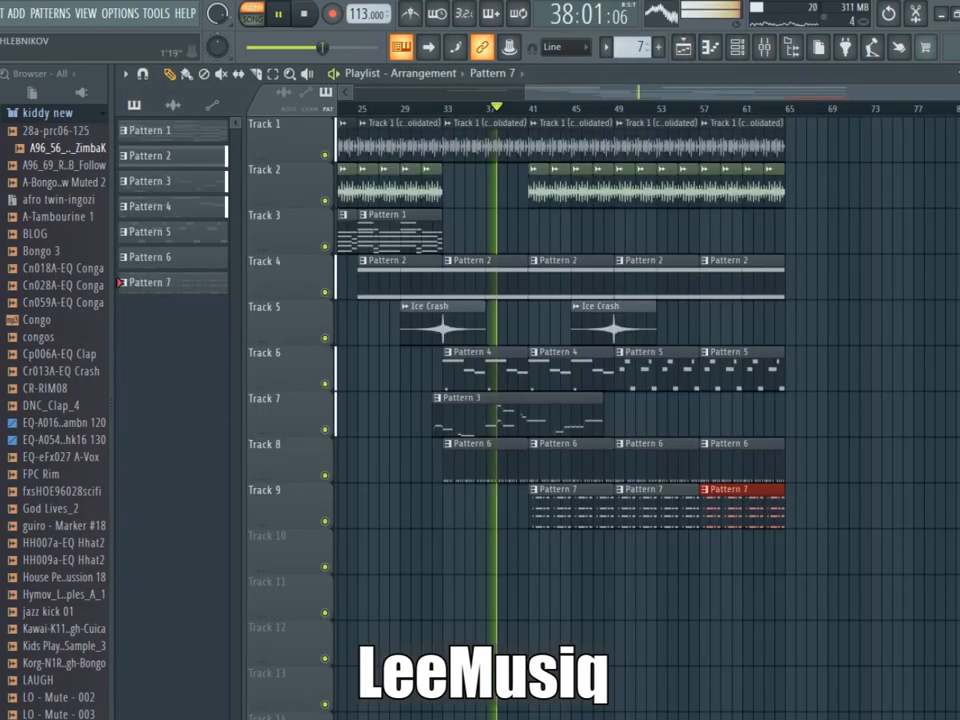
Try deleting the two Track 2 clips starting at bar 57, and undo the deletion
double_click(621, 216)
click(577, 232)
right_click(592, 232)
right_click(668, 228)
right_click(711, 190)
right_click(732, 188)
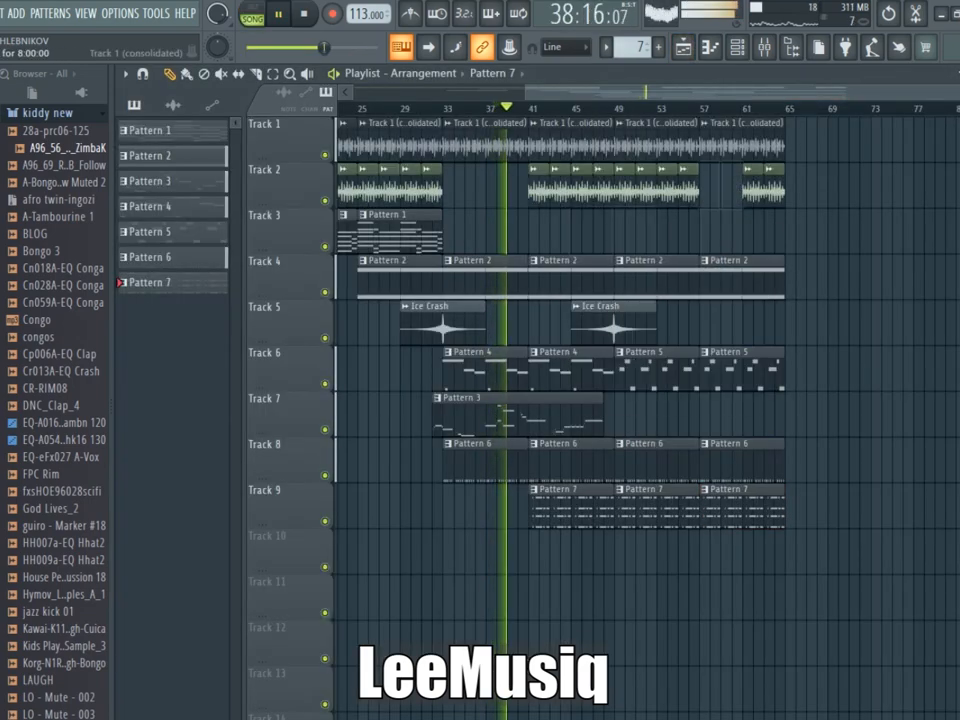
key(ctrl+z)
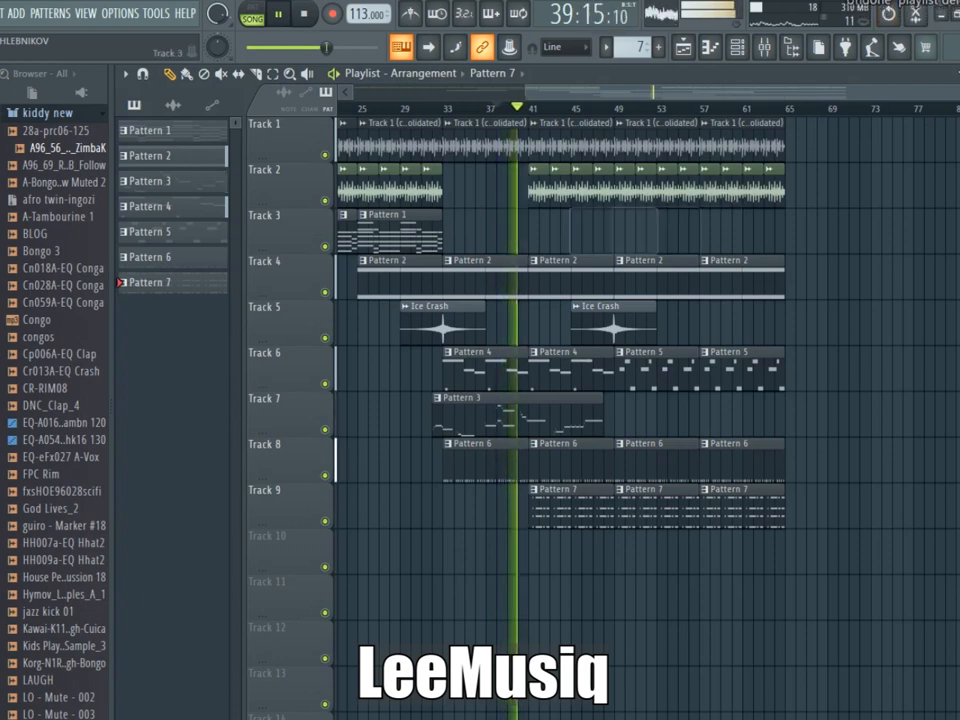
Delete the four Track 2 clips between bars 41 and 49
right_click(539, 189)
right_click(560, 189)
right_click(582, 189)
right_click(603, 189)
click(620, 230)
right_click(625, 232)
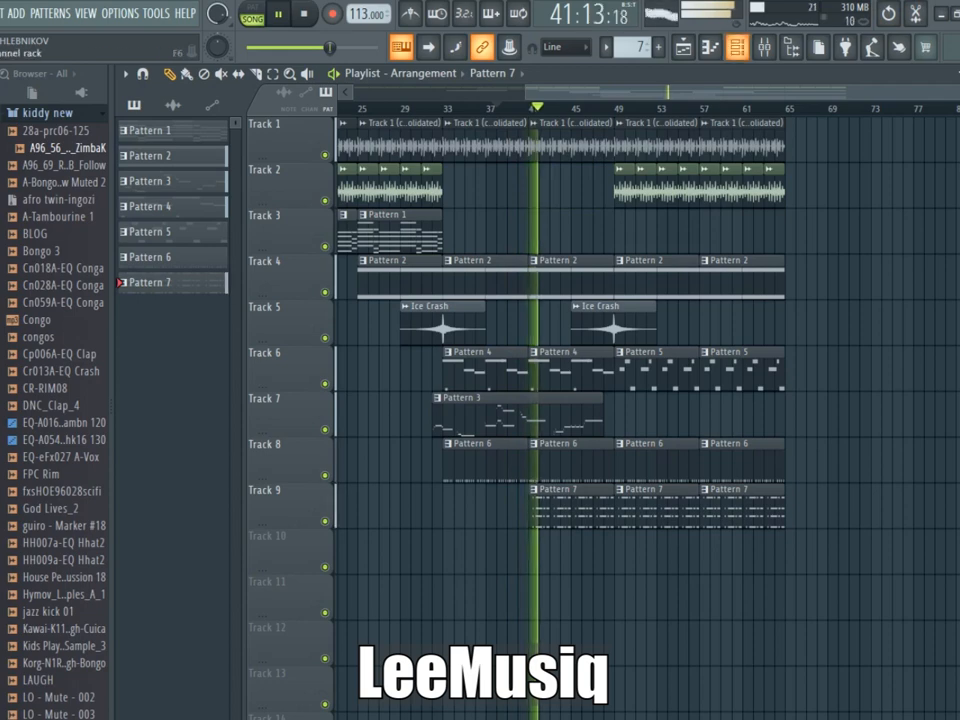
Open the Sawer #2 channel and check its miscellaneous channel settings, including levels, arpeggiator and echo options
key(F6)
click(327, 518)
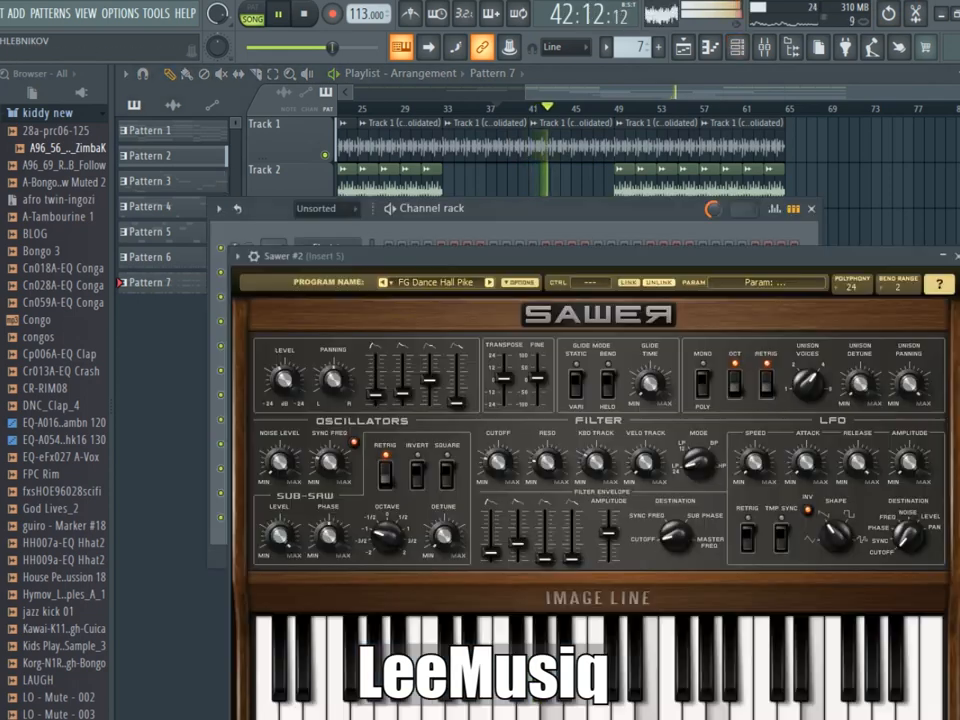
click(254, 256)
click(285, 284)
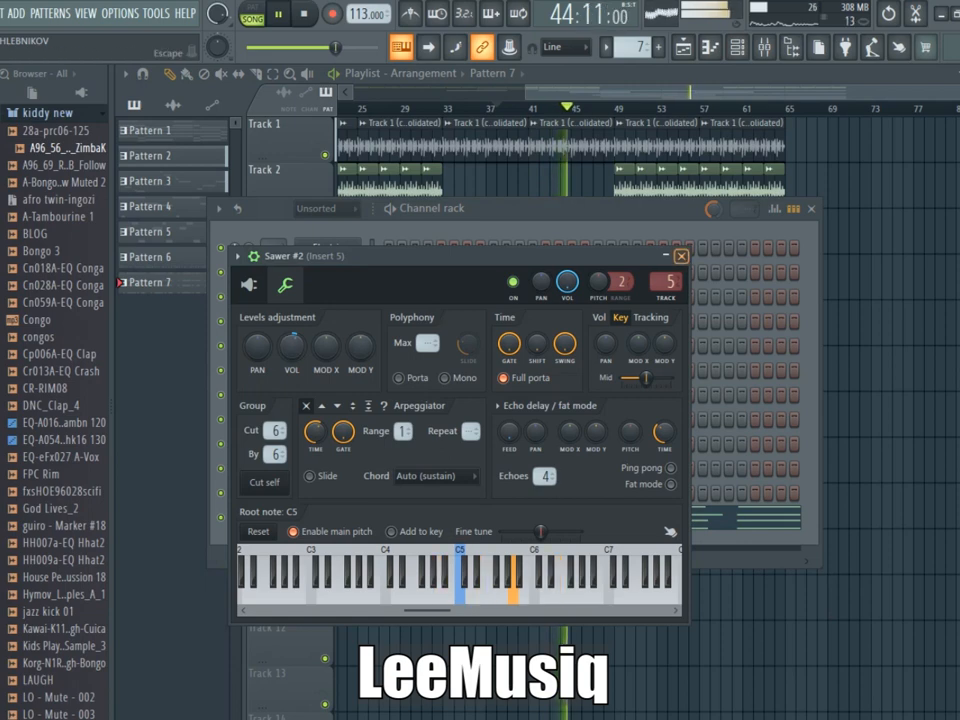
click(681, 256)
click(812, 209)
Create Pattern 8 and place its clips on Track 10 at bars 49 and 57
click(658, 47)
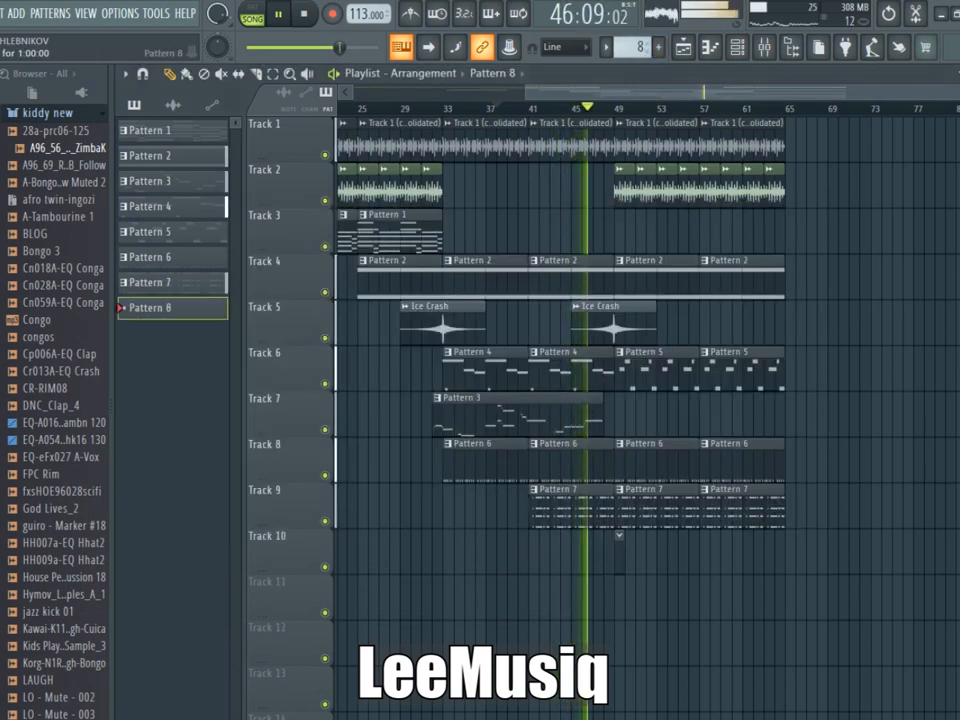
click(619, 535)
click(706, 537)
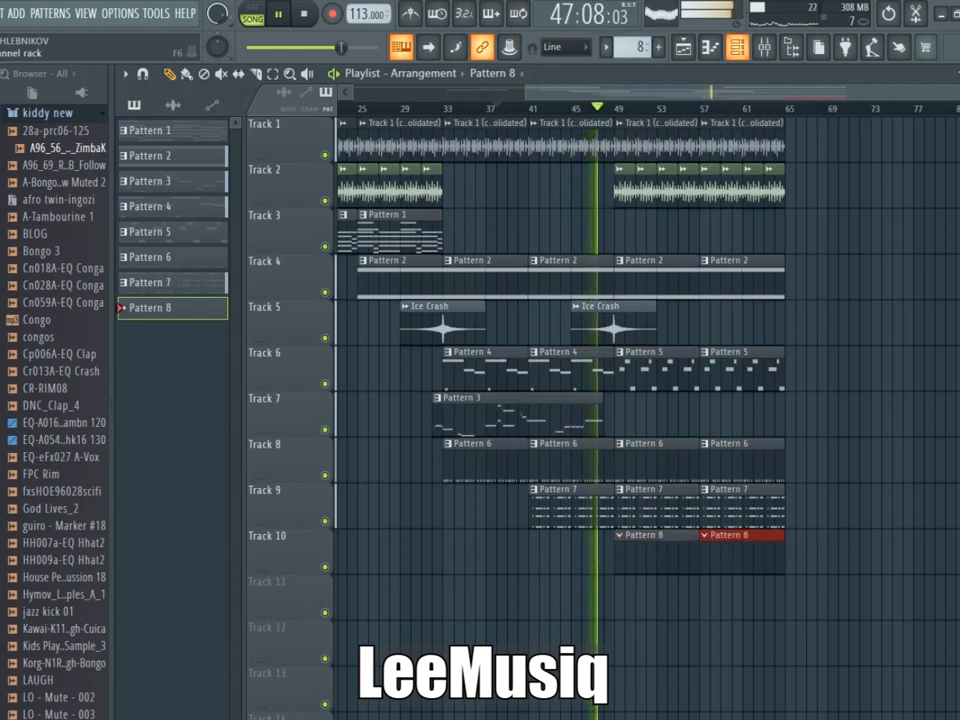
Add a FLEX channel for Pattern 8 with the Microbioma preset from the Olbaid Bass Utopia pack
click(737, 47)
click(328, 556)
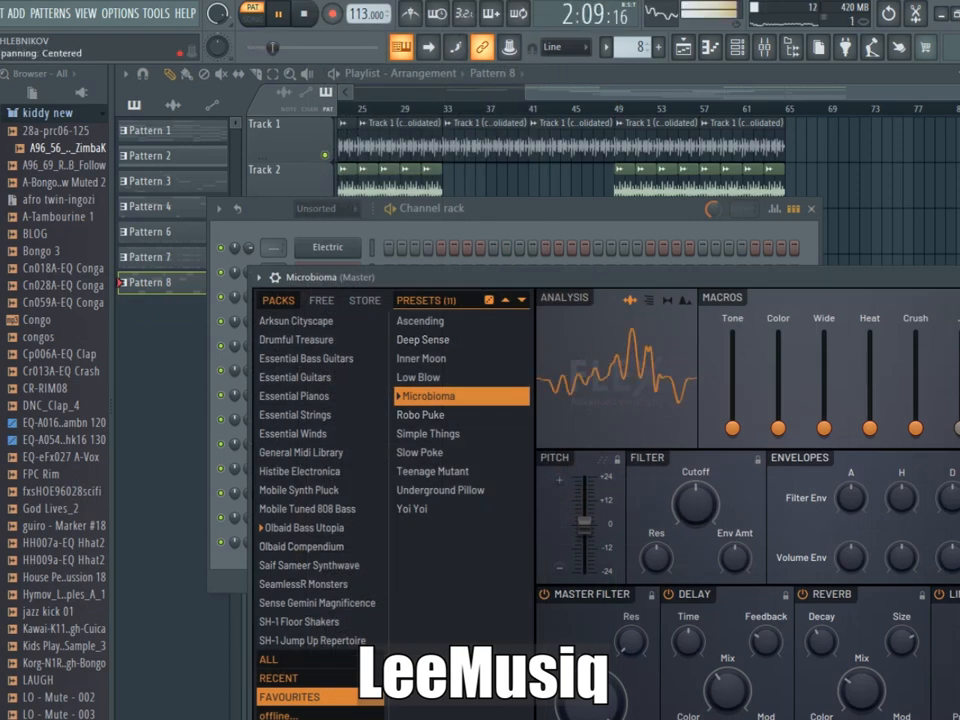
click(234, 420)
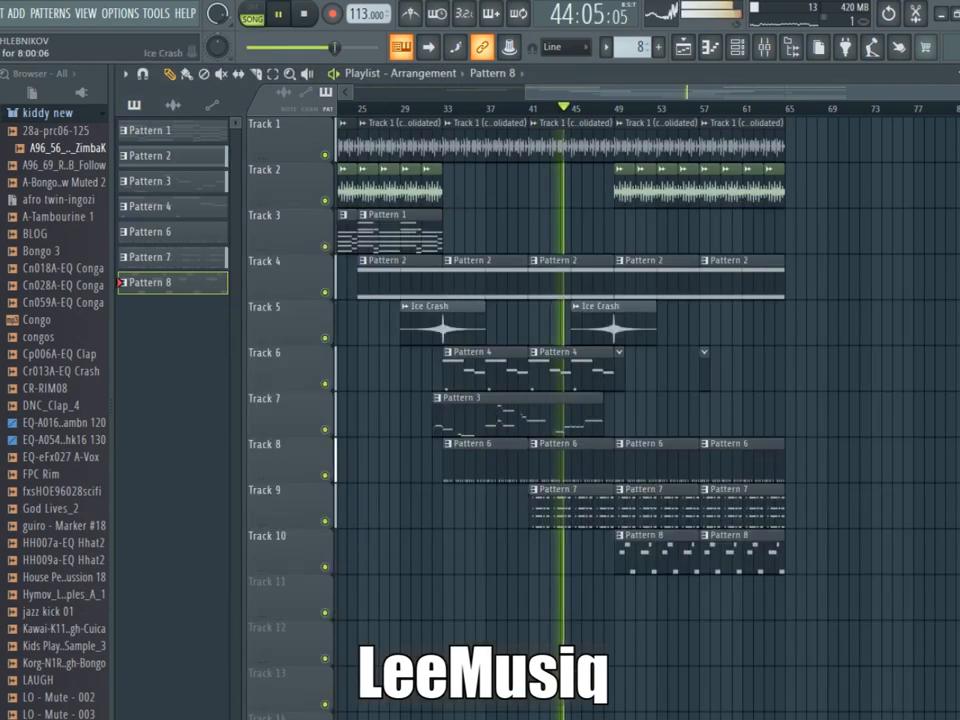
Show the Unsorted channels in the channel rack and inspect the Microbioma FLEX instrument while the song plays
key(F6)
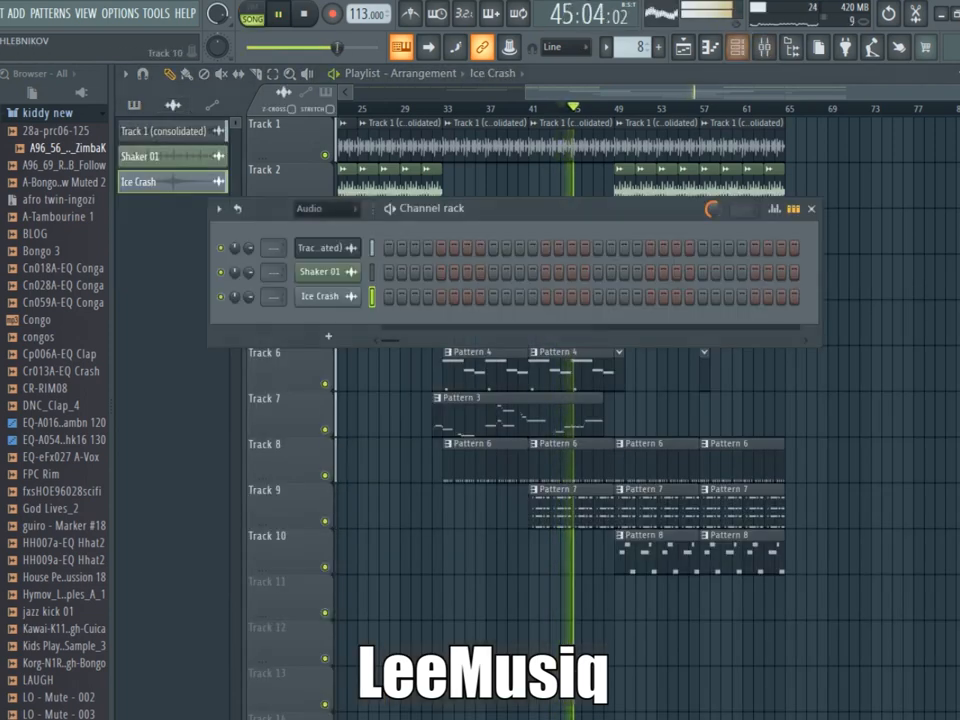
click(325, 208)
click(318, 262)
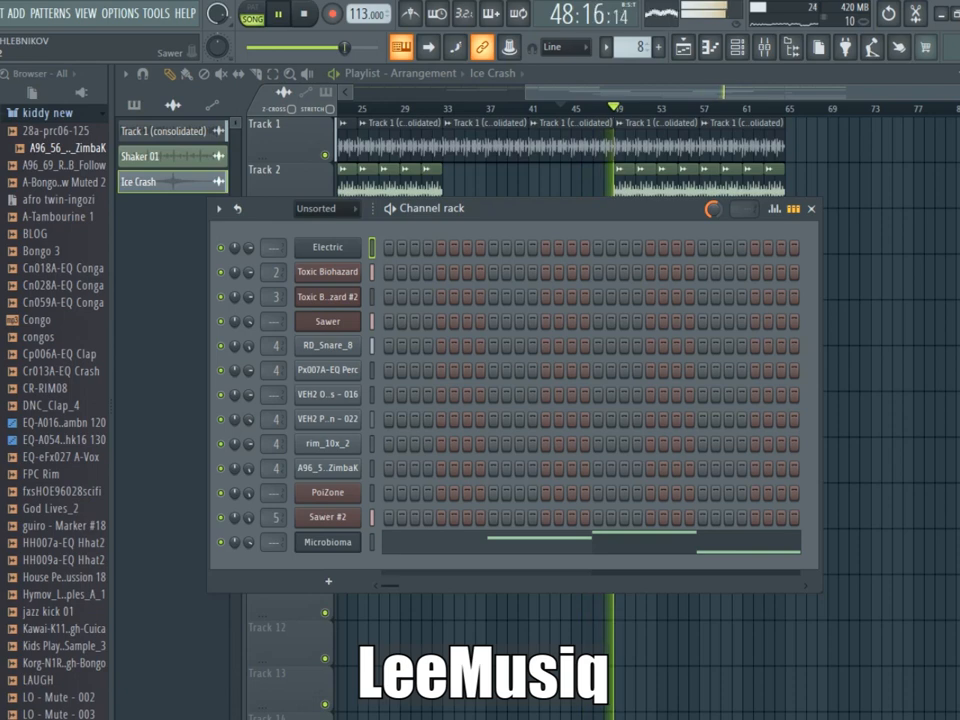
right_click(328, 493)
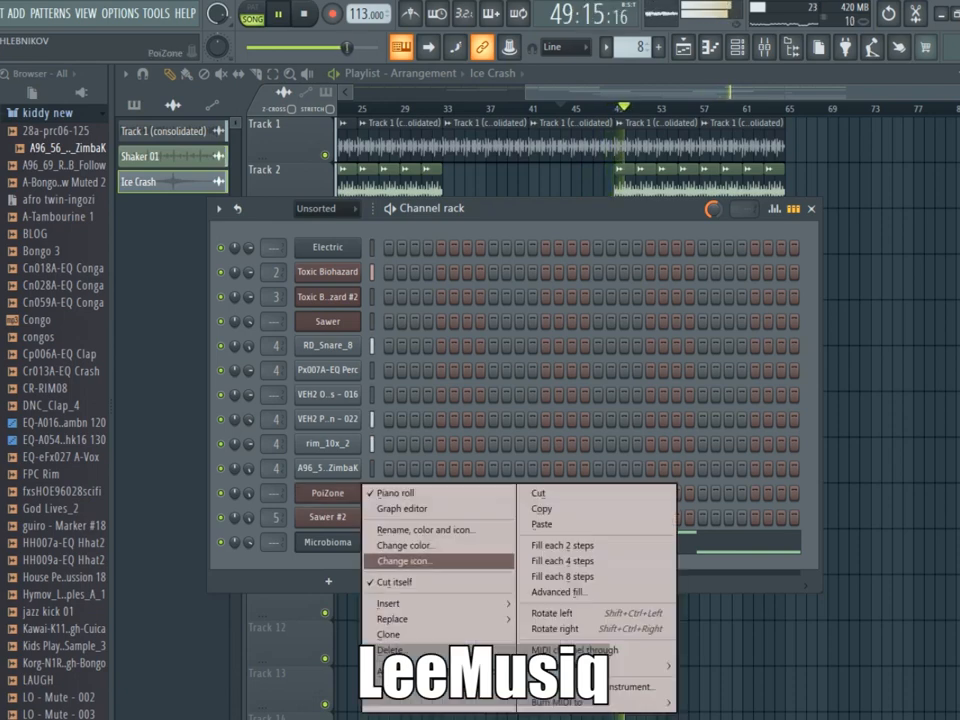
click(328, 543)
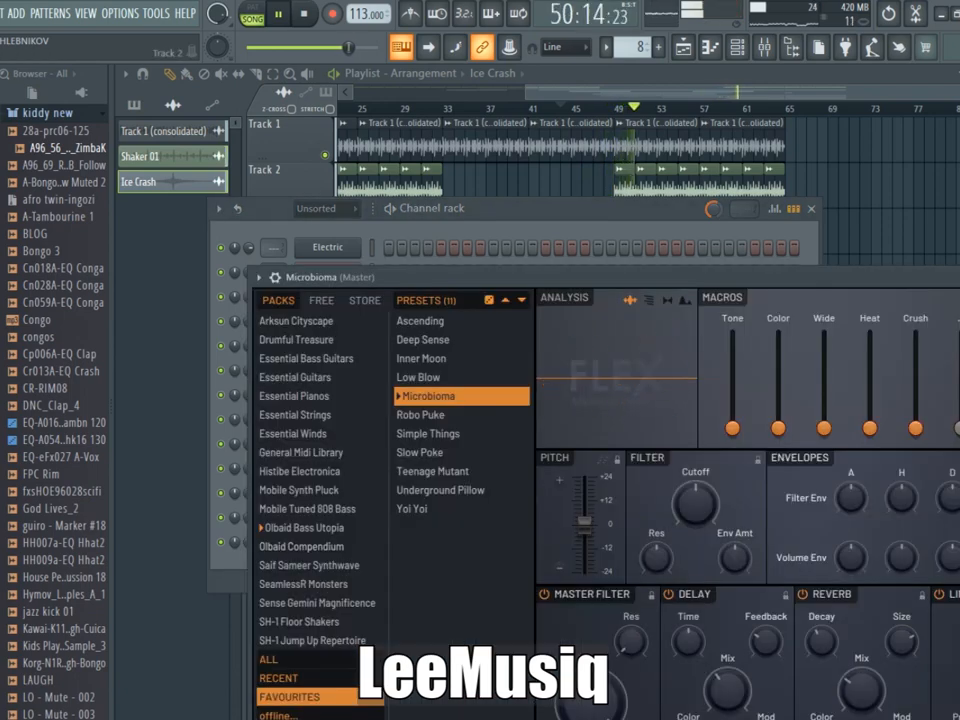
click(520, 209)
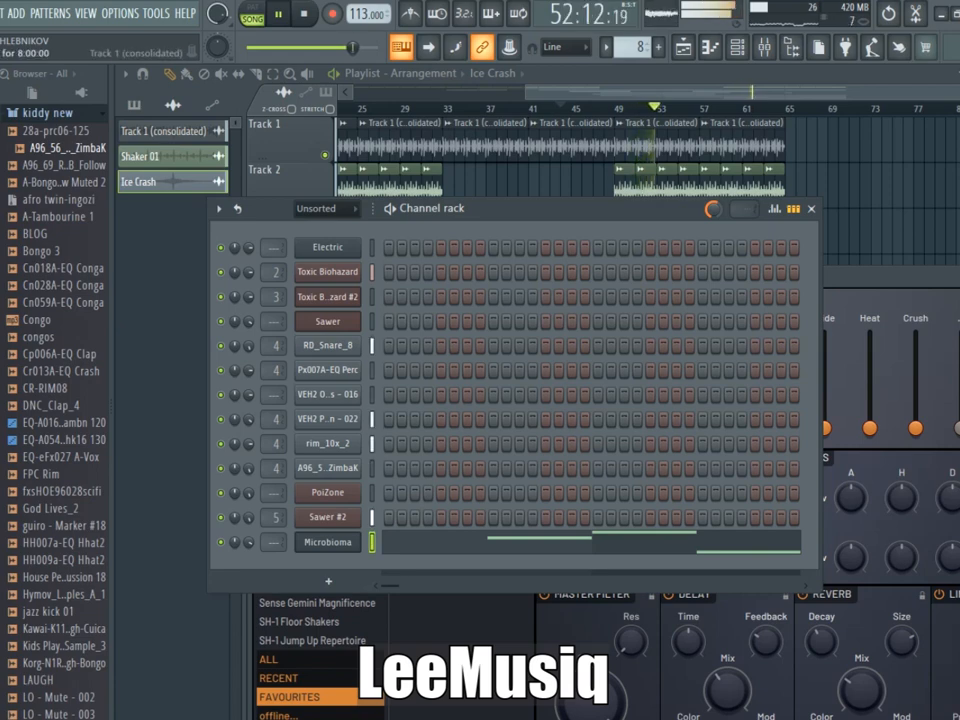
click(328, 542)
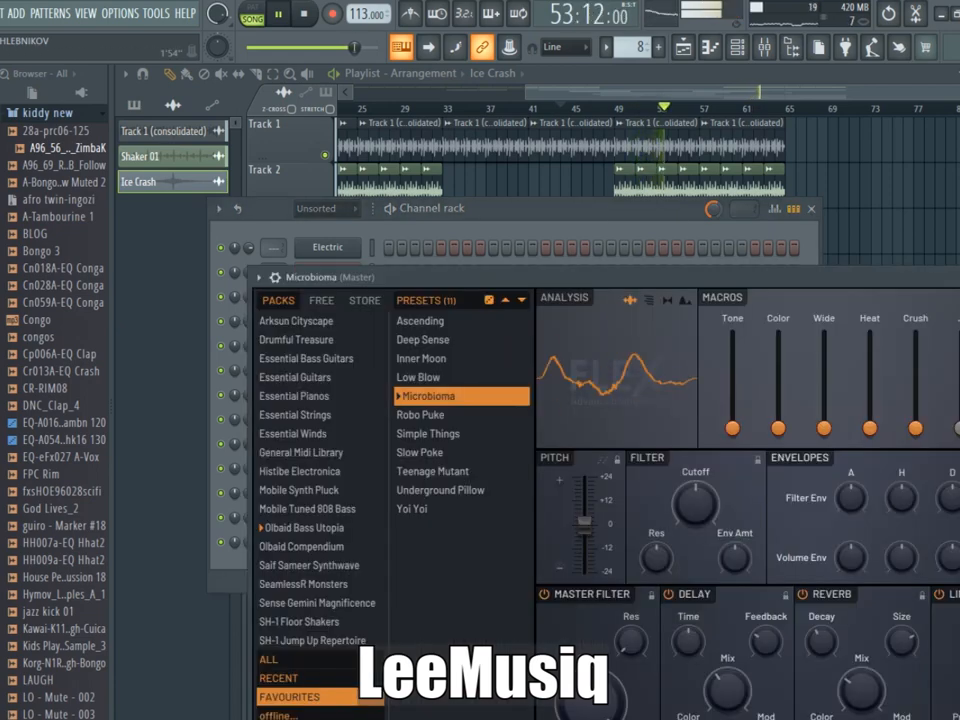
click(681, 74)
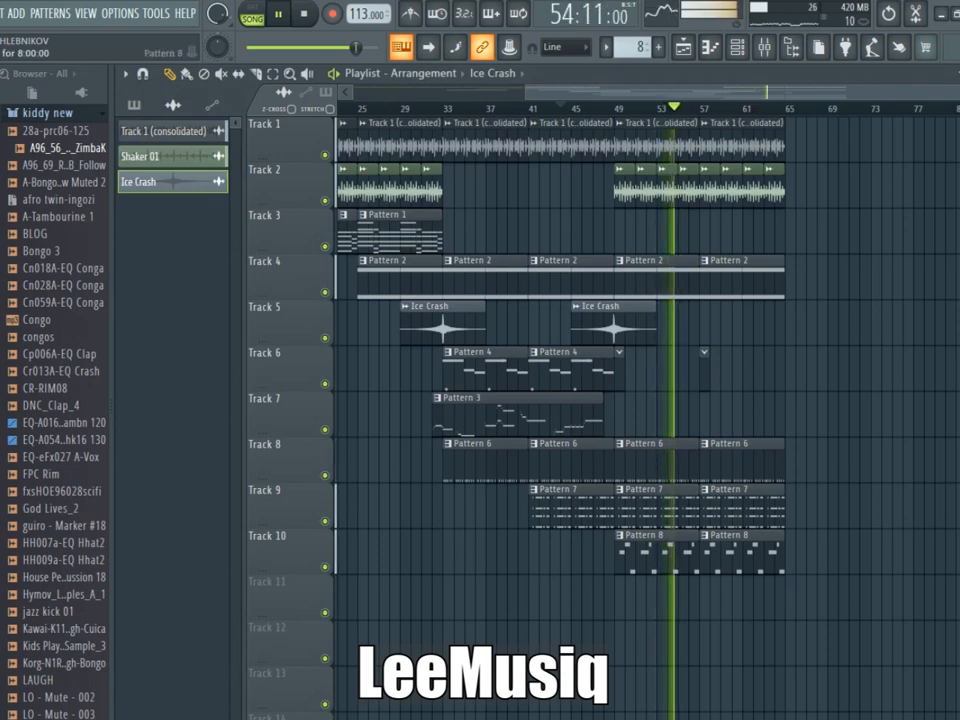
Make the Pattern 8 clip at bar 57 on Track 10 unique
click(705, 535)
click(742, 643)
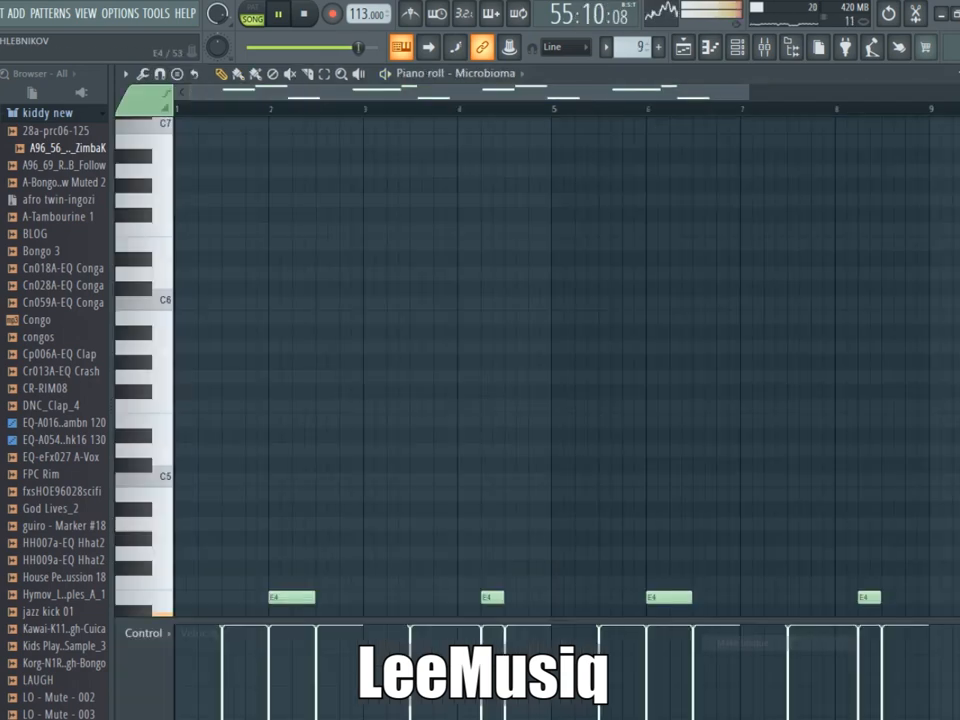
Add a Fruity DX10 channel, load its Log Drum preset and audition a note
key(F6)
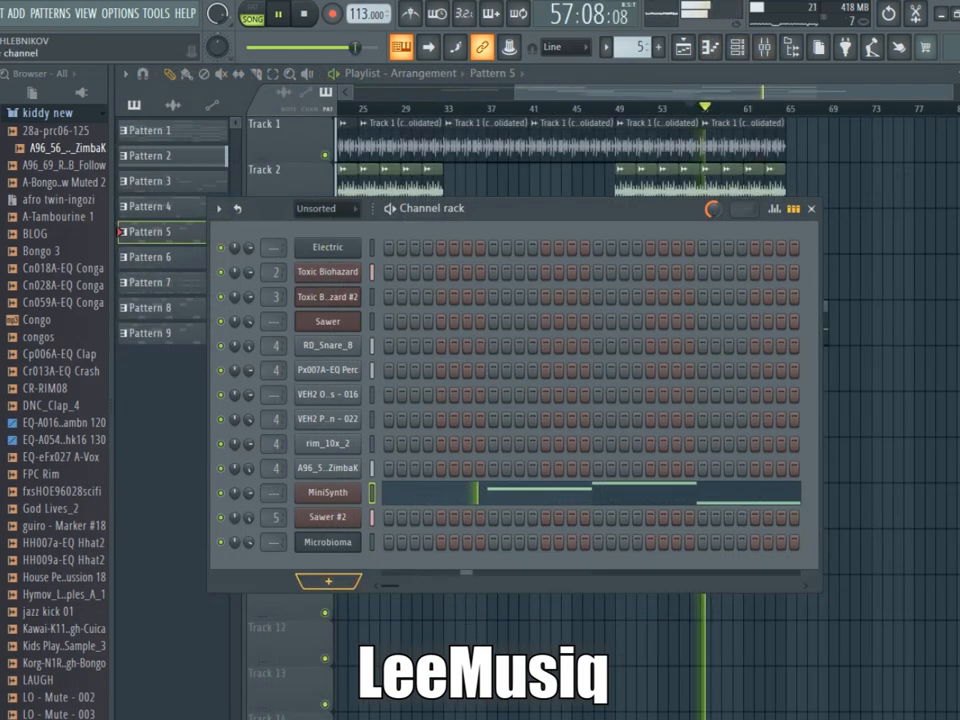
click(328, 581)
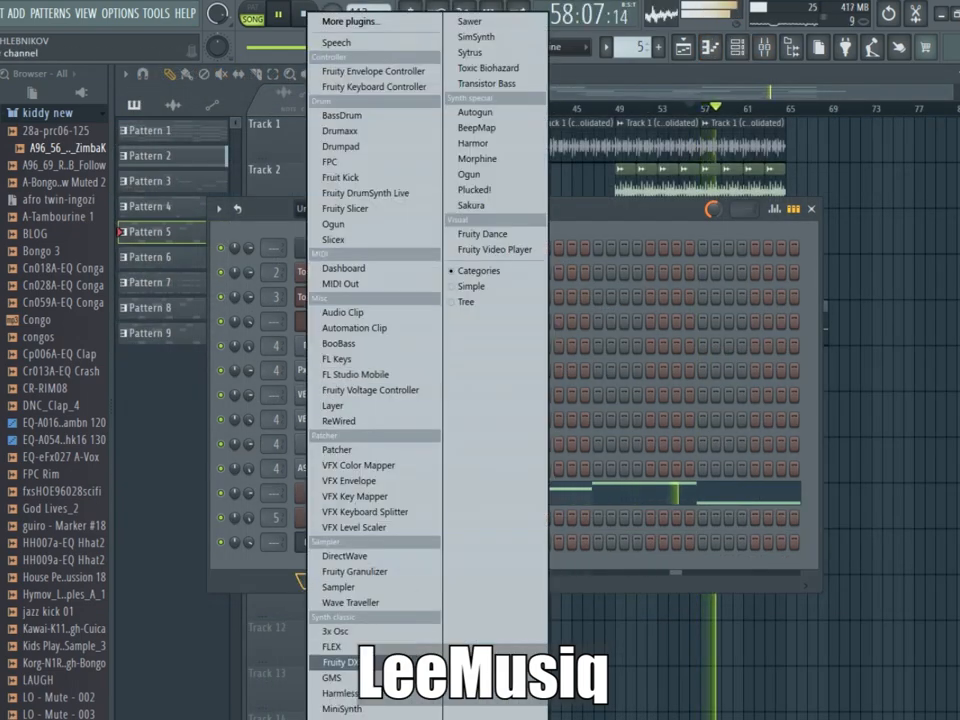
click(372, 662)
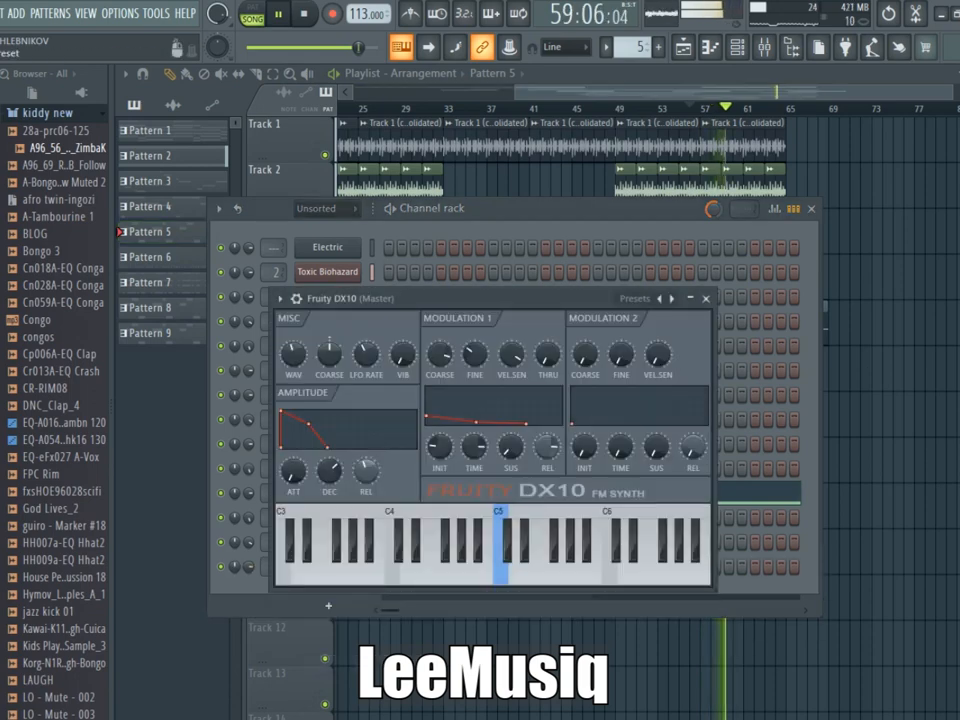
click(636, 298)
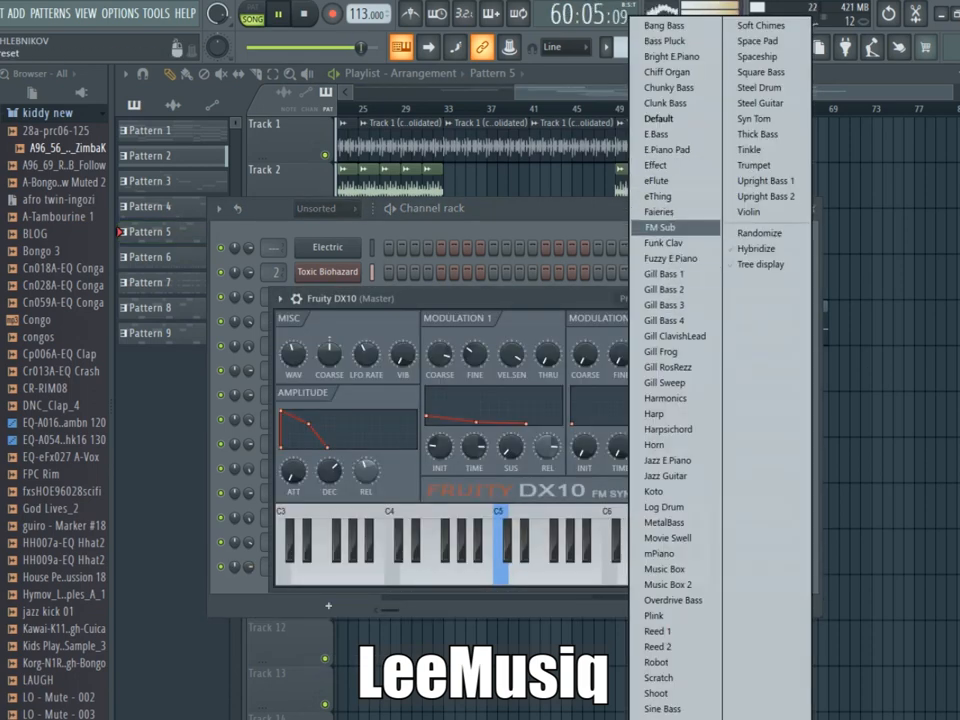
click(665, 507)
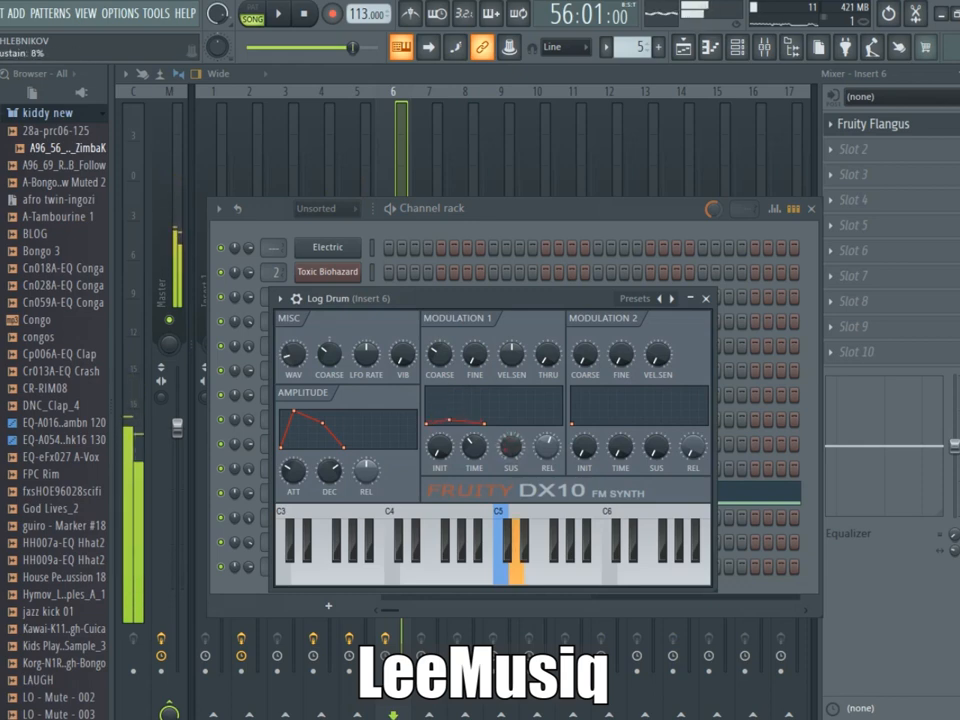
key(w)
Load the E.Bass preset in Fruity DX10, audition it and turn down the Modulation 1 sustain
click(640, 298)
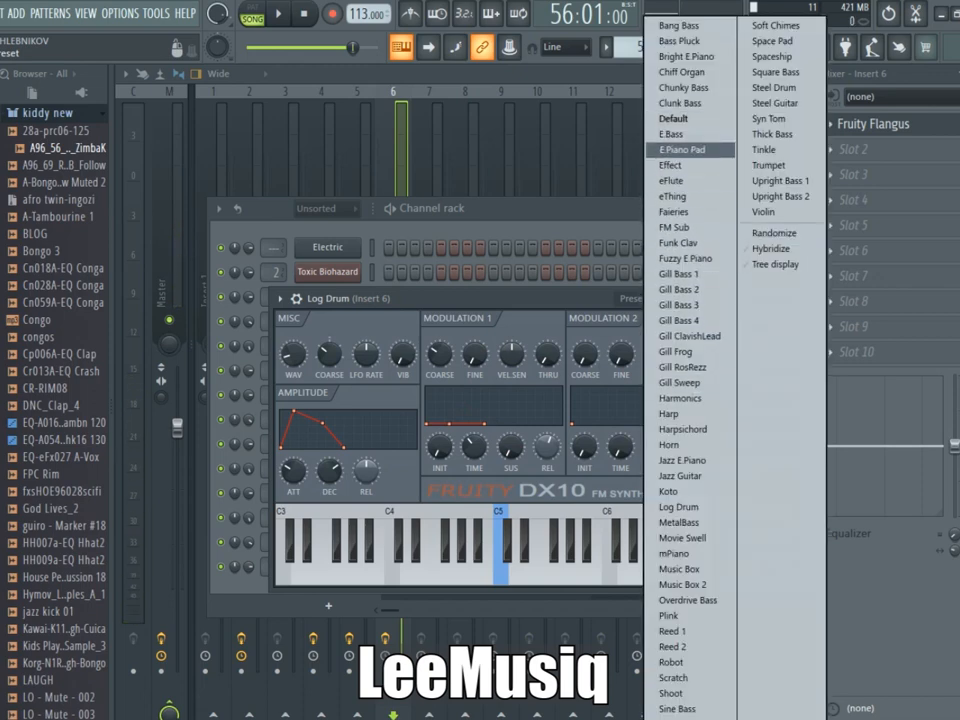
click(670, 134)
key(w)
key(w)
key(w)
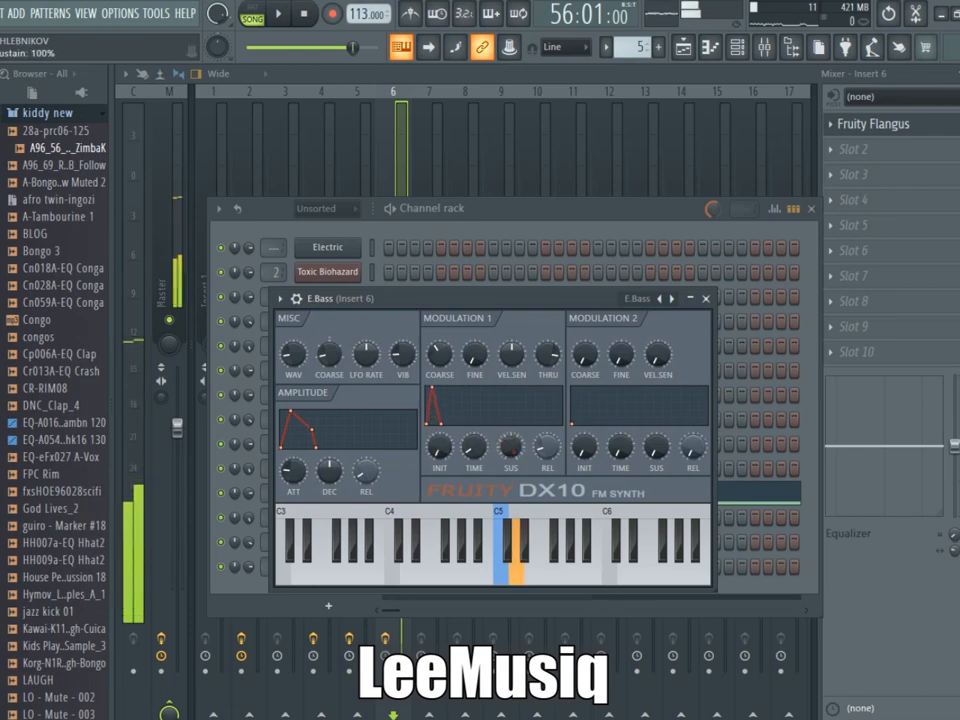
drag(511, 446, 511, 520)
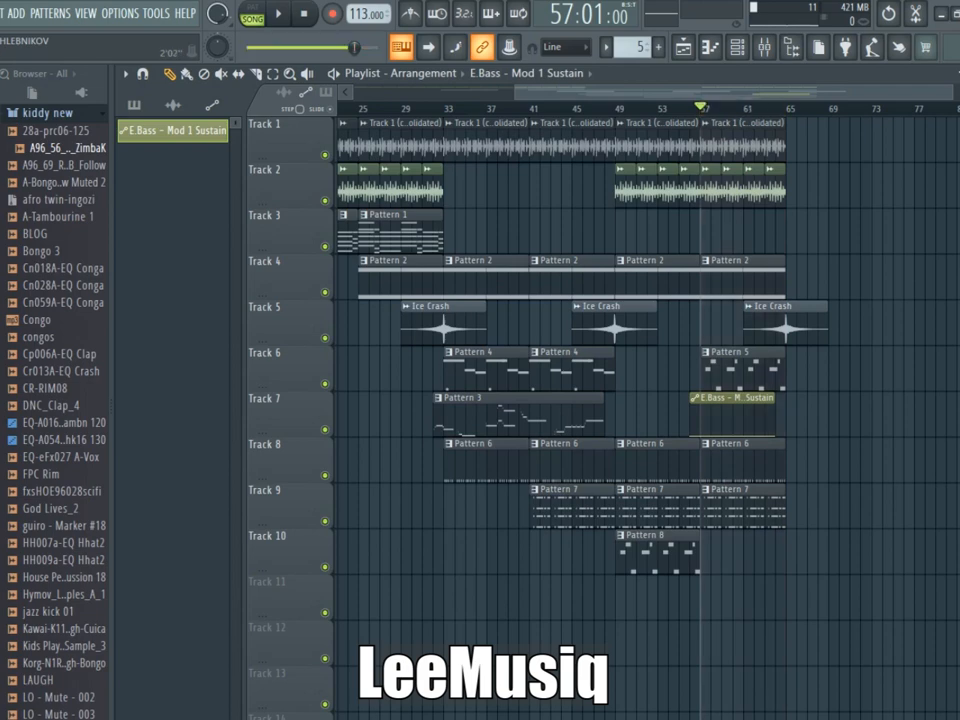
Shape the E.Bass Mod 1 Sustain automation clip on Track 7 into a peak around bar 58, and play from about bar 54
scroll(754, 460, up, 4)
right_click(754, 460)
key(ctrl+z)
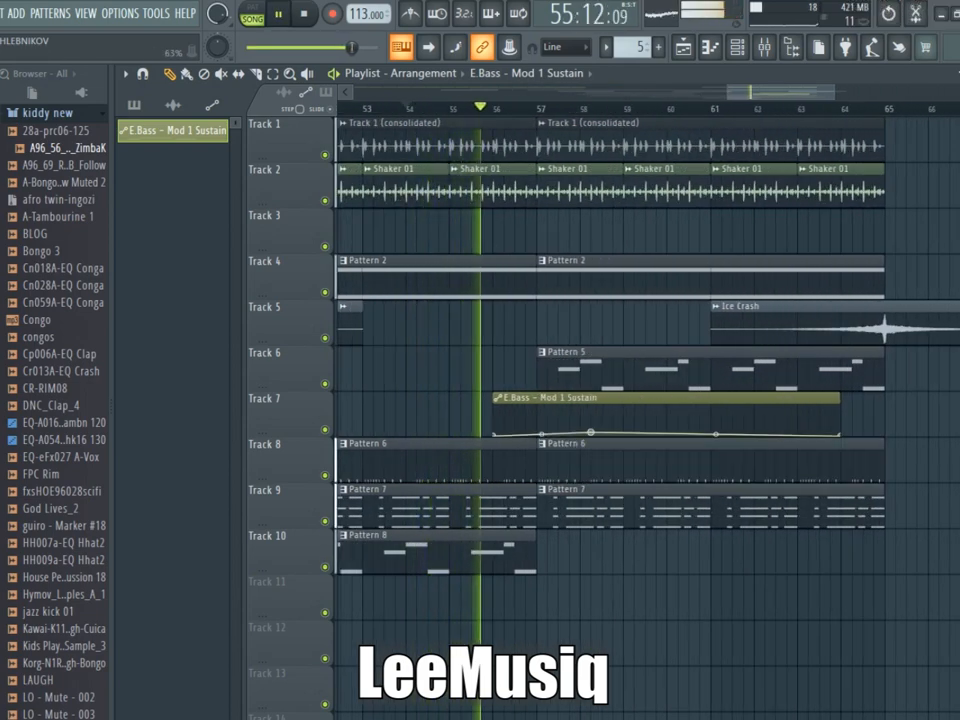
drag(547, 422, 547, 430)
drag(602, 408, 613, 435)
right_click(613, 427)
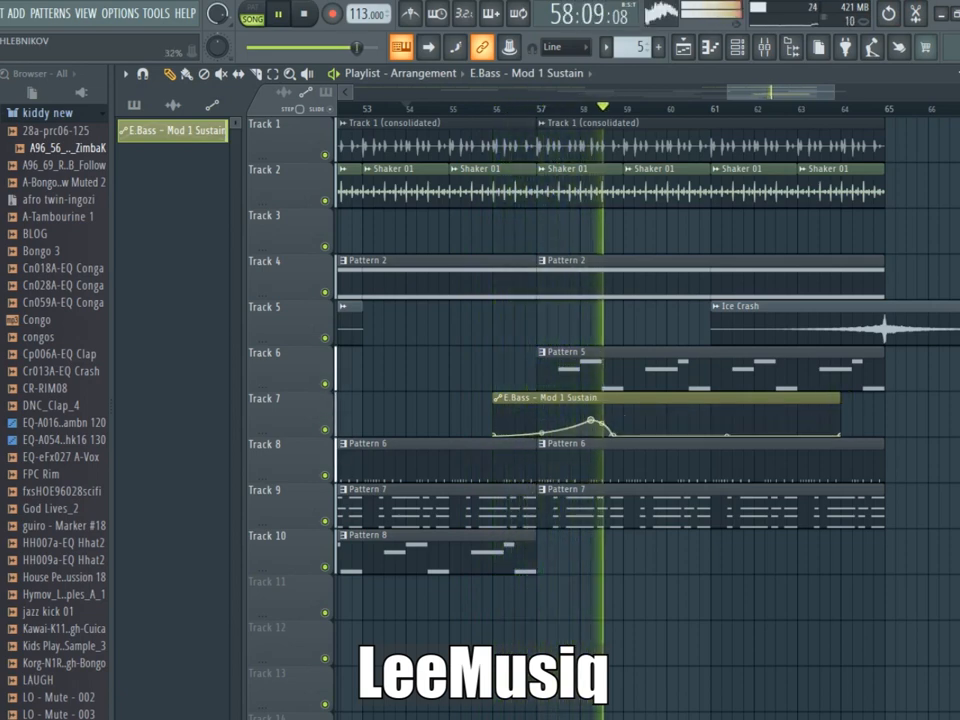
click(407, 107)
Copy the MiniSynth channel's Pattern 5 notes and paste them into the E.Bass channel
click(737, 47)
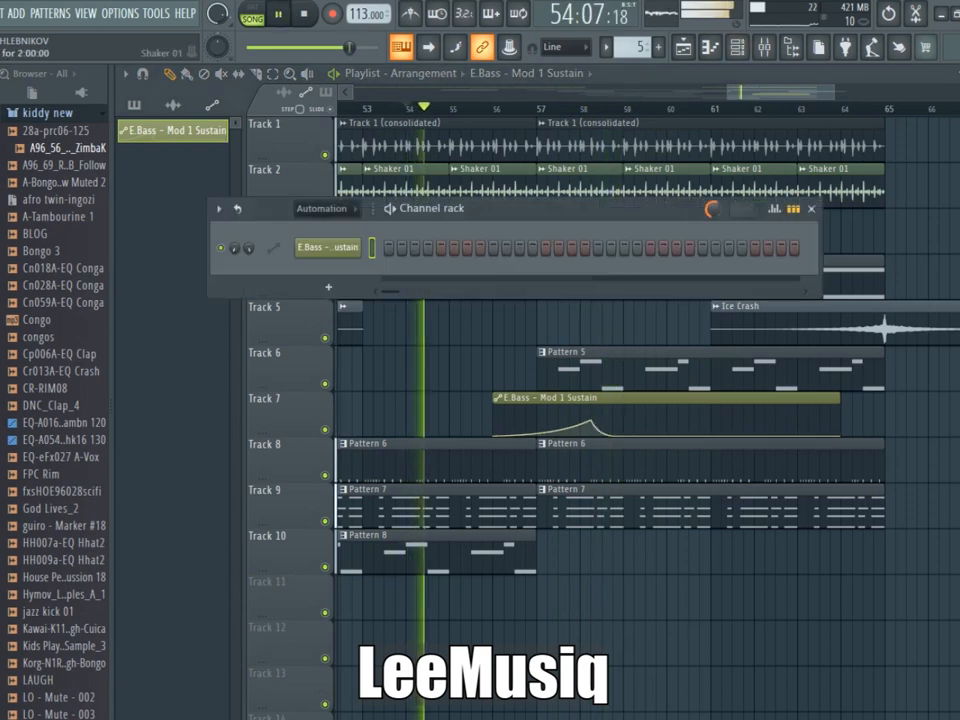
click(325, 208)
click(317, 279)
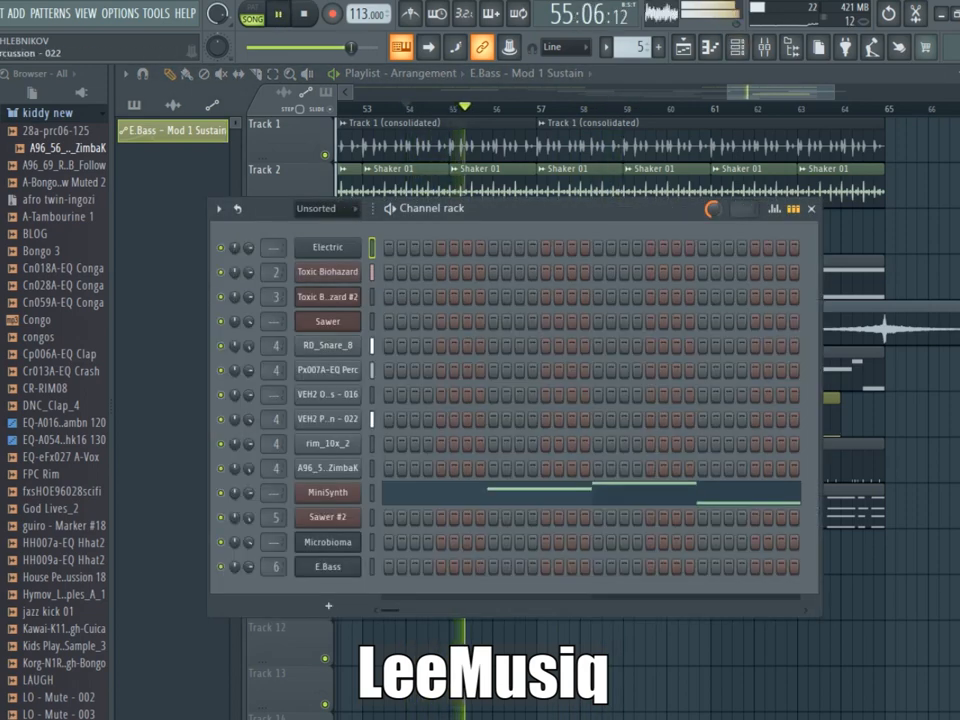
right_click(328, 492)
click(542, 509)
right_click(328, 567)
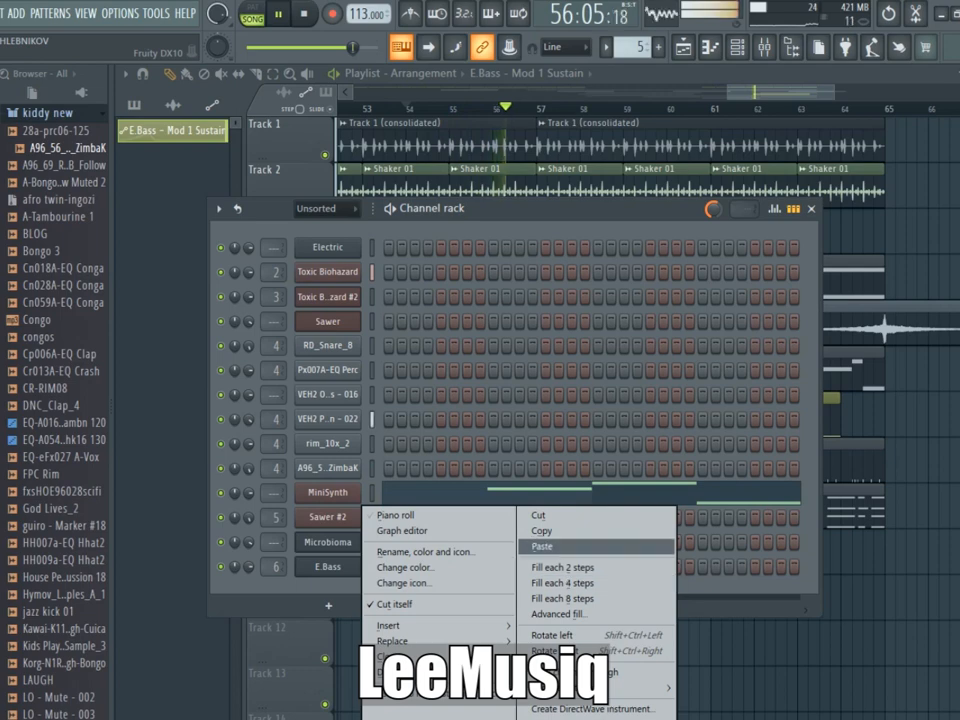
click(542, 546)
key(F6)
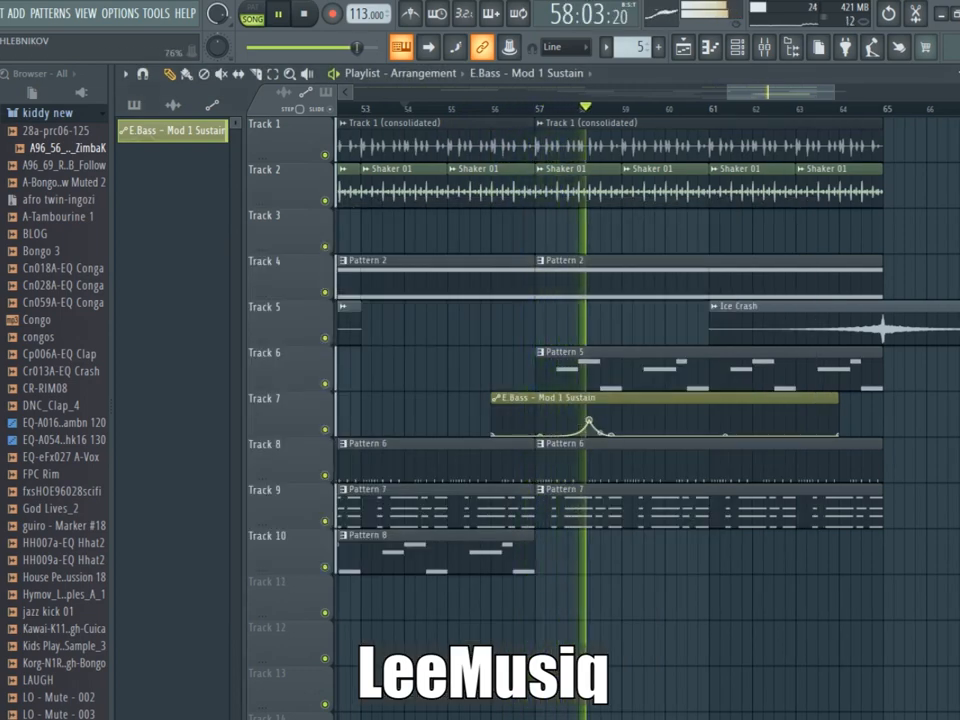
Open the E.Bass channel's piano roll to check its notes, and return to the playlist
key(F6)
key(F7)
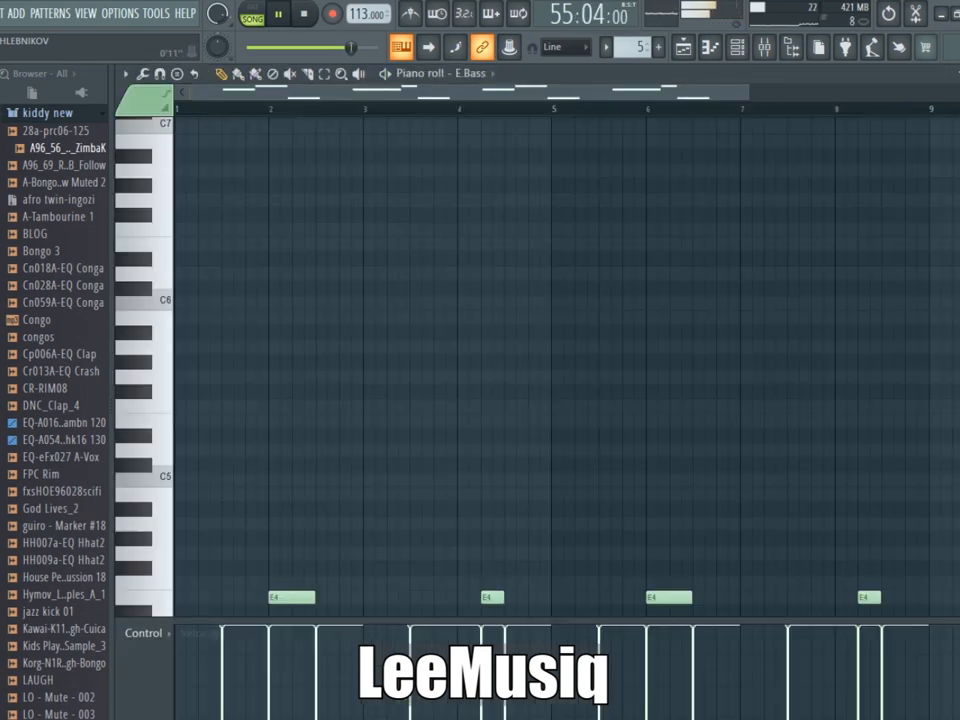
key(F5)
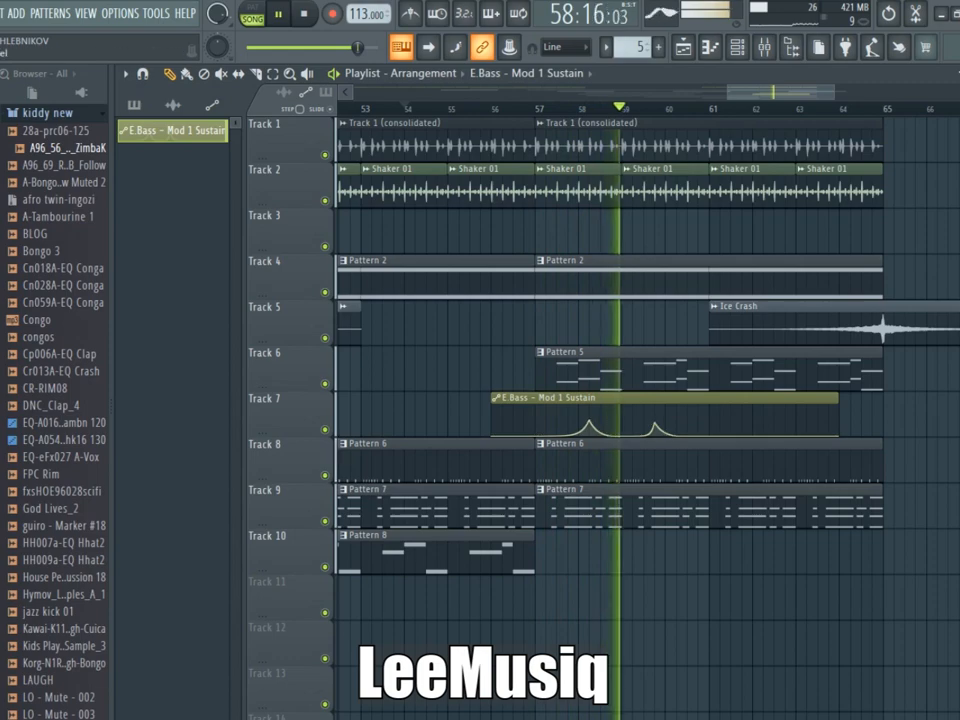
Reload the Log Drum preset in the Fruity DX10 channel in place of E.Bass, and return to the playlist
key(space)
key(F6)
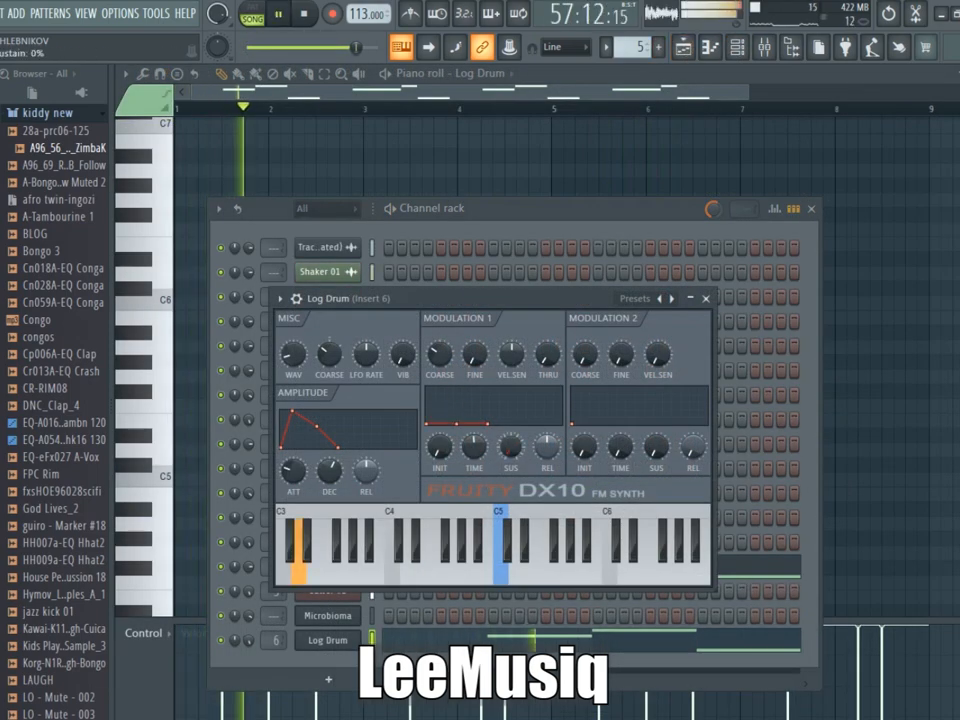
key(F5)
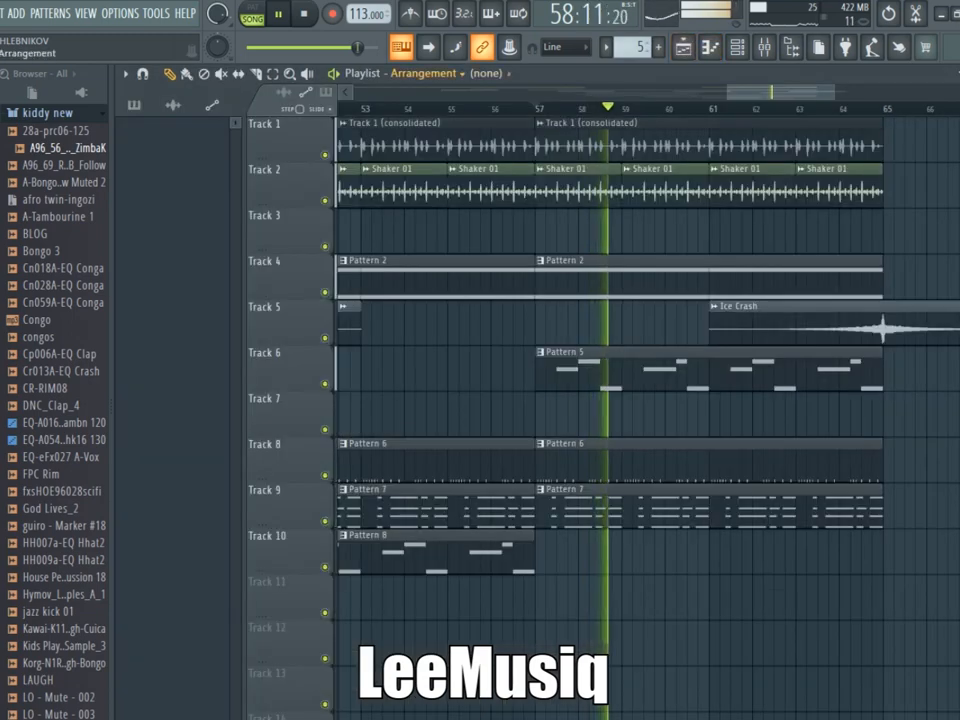
Create an automation clip for the Log Drum's Modulation 1 sustain on Track 7 at bar 57, and play the song
key(space)
right_click(508, 47)
click(568, 167)
key(space)
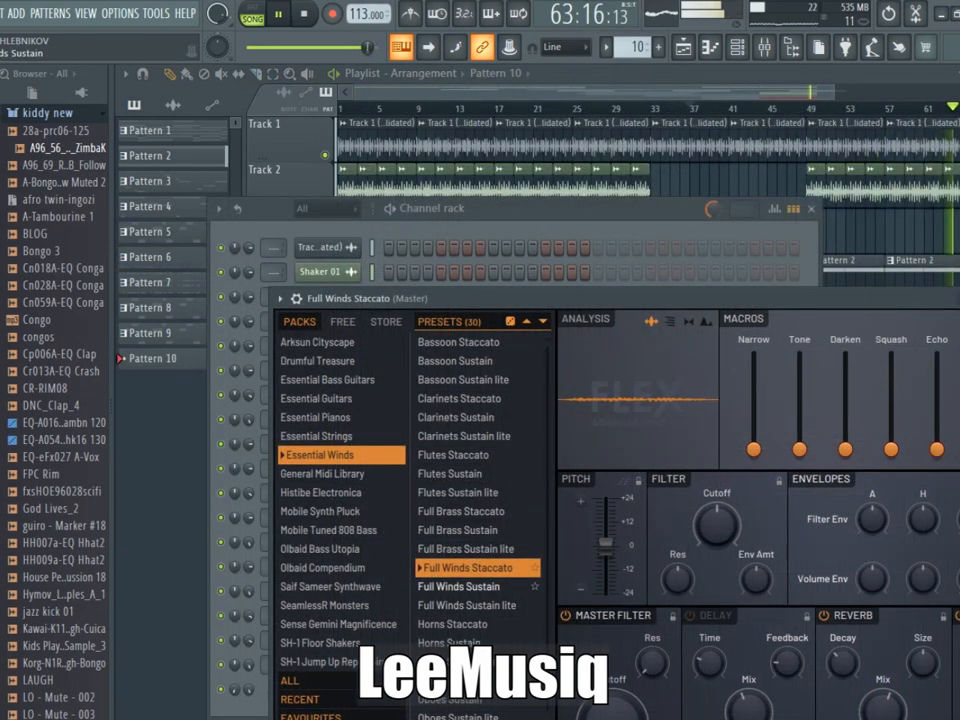
Load the Full Winds Sustain preset in the new FLEX channel, and delete the Pattern 10 clip at bar 57 on Track 11
click(462, 587)
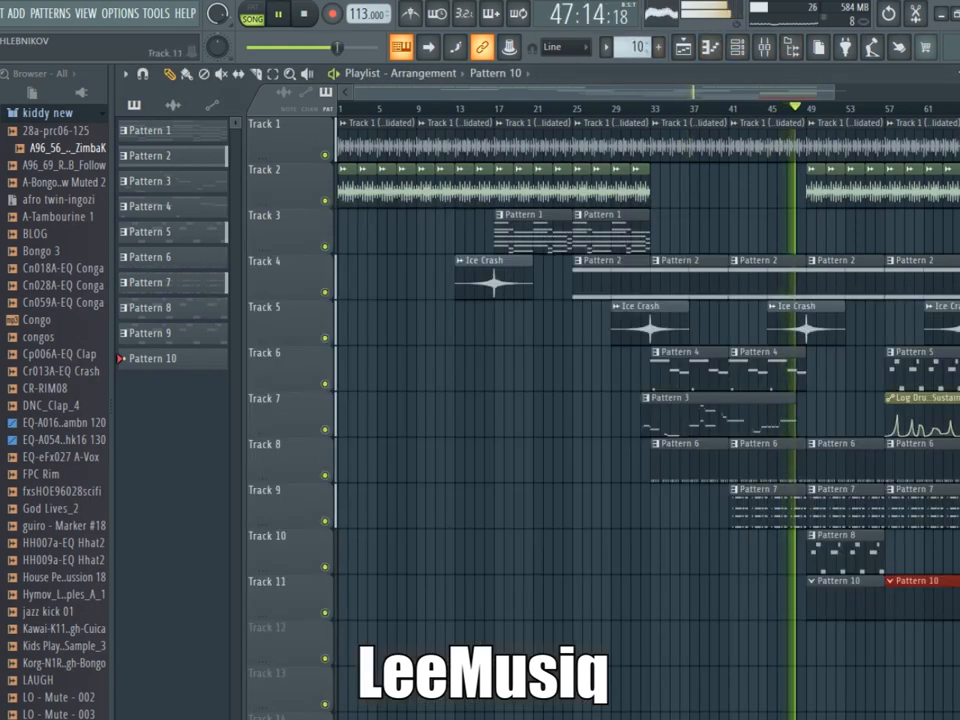
key(Delete)
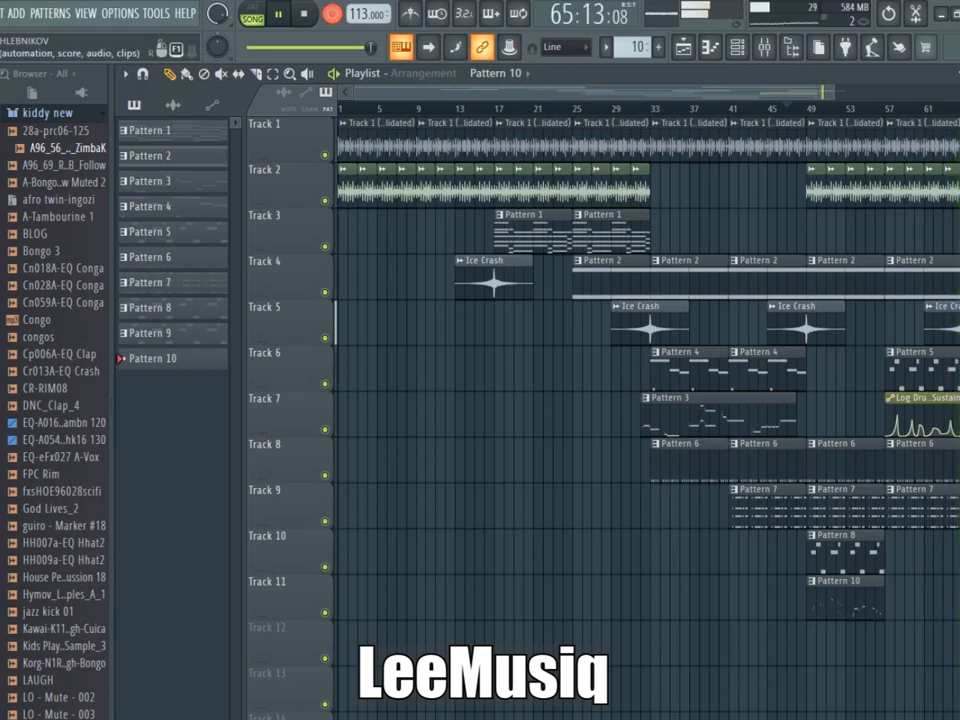
Play the song from bar 49 and extend the Pattern 10 clip on Track 11 to about bar 66
click(624, 107)
drag(710, 598, 797, 598)
click(710, 47)
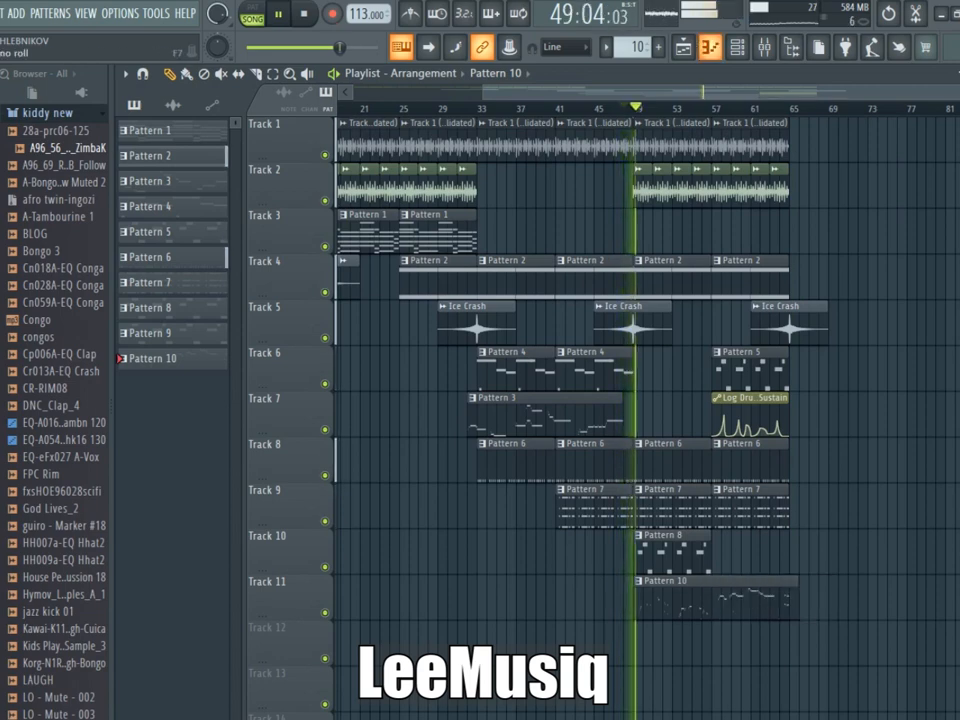
Load Fruity Reeverb 2 in the first effect slot of the winds' mixer track, Insert 7, and lower that track's fader
key(F6)
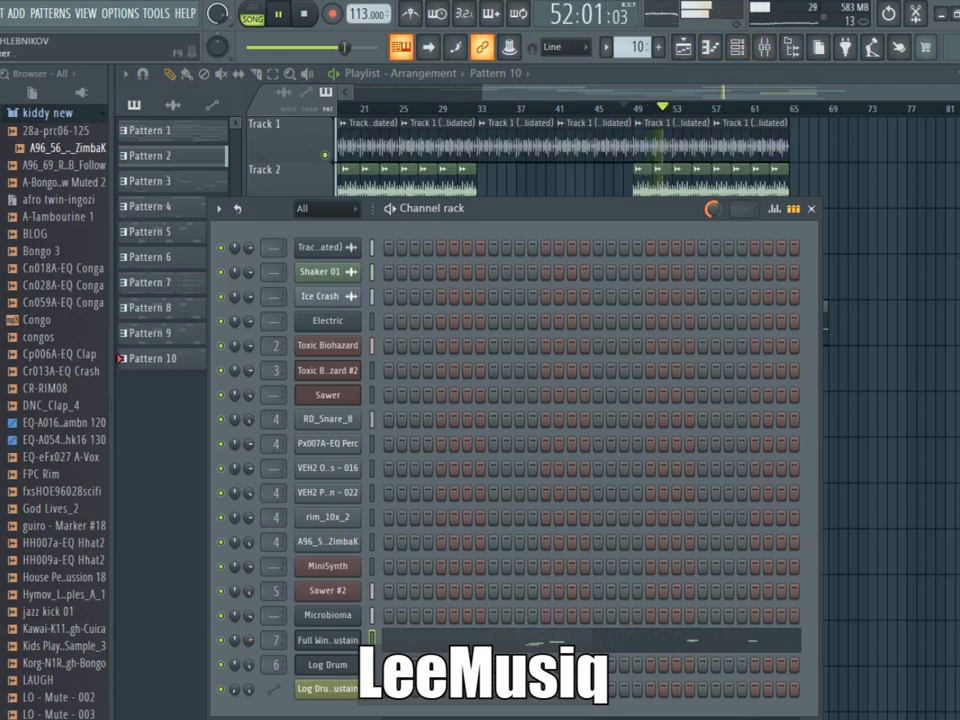
key(F9)
click(848, 123)
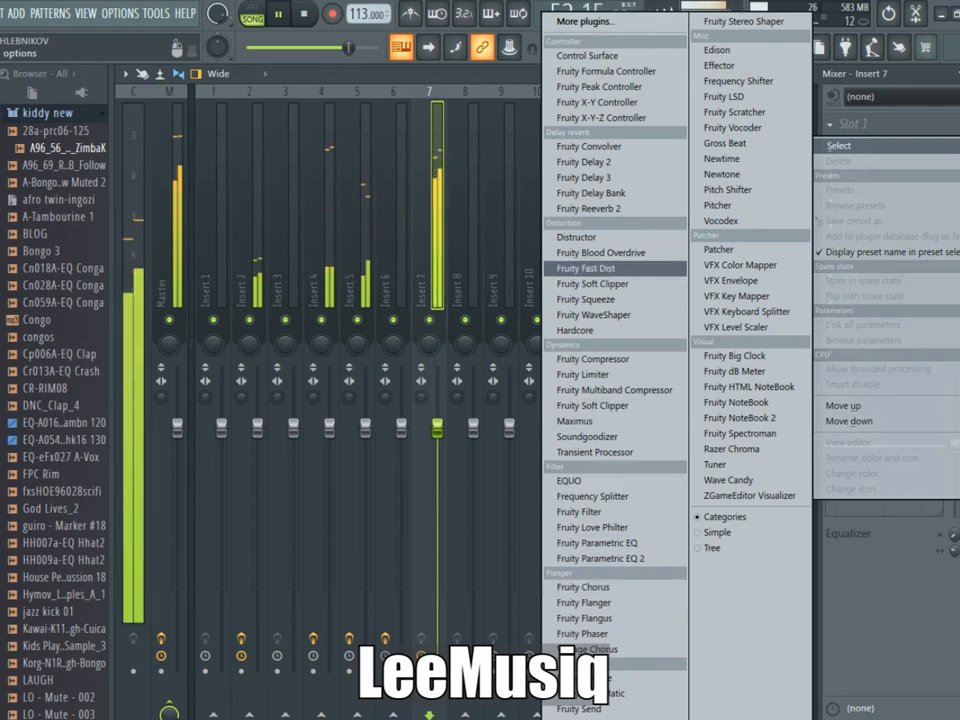
click(588, 208)
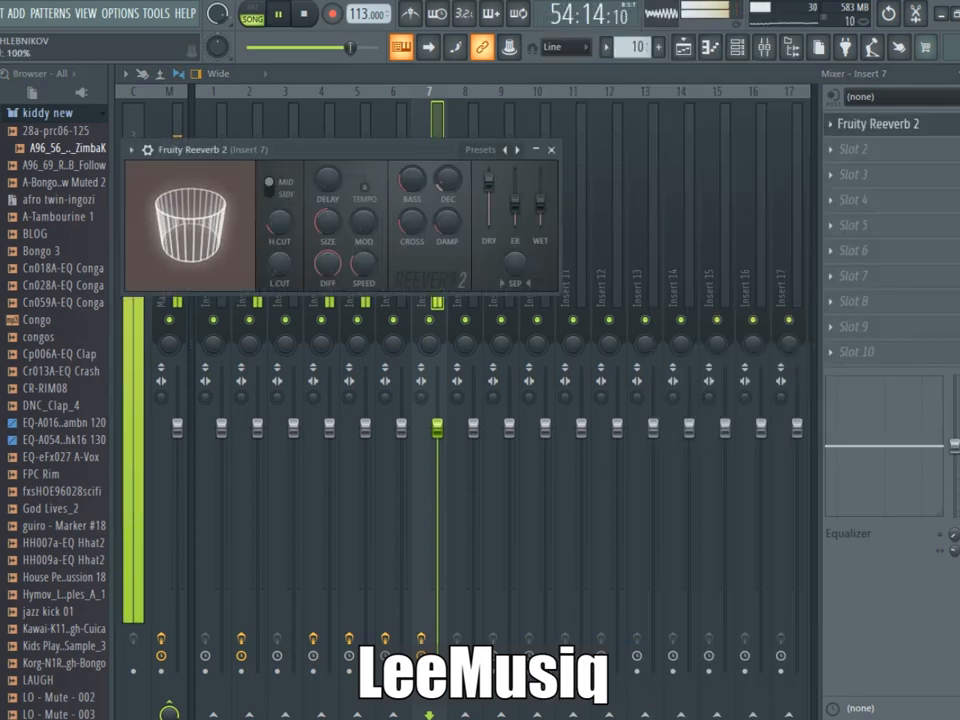
key(Escape)
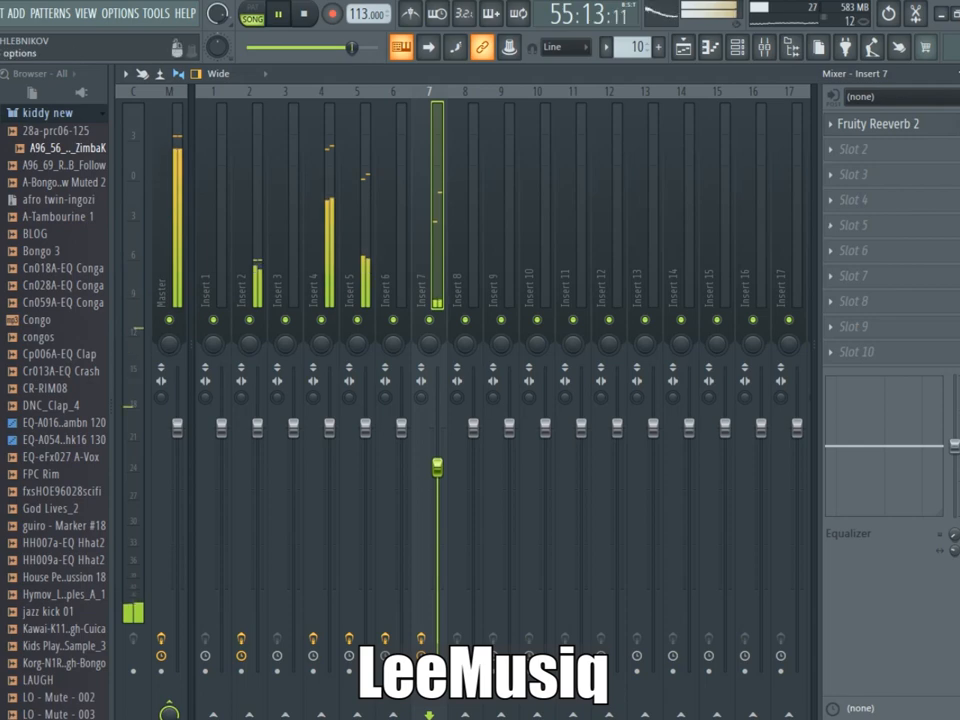
Add Gross Beat in the second slot of Insert 7 with the 1/4 Swing volume preset
click(853, 148)
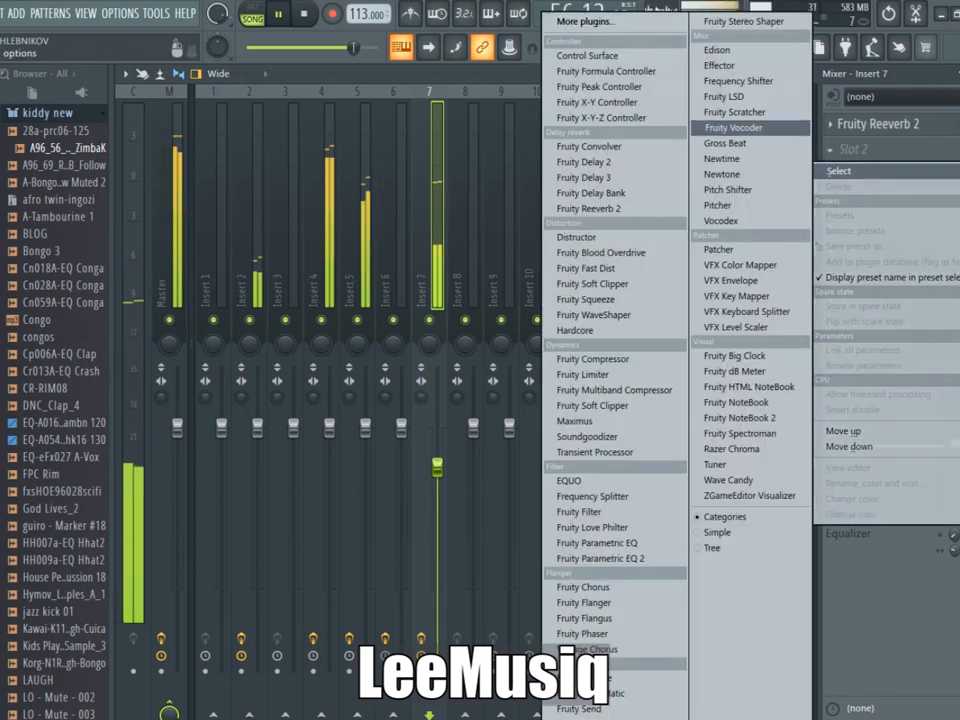
click(735, 143)
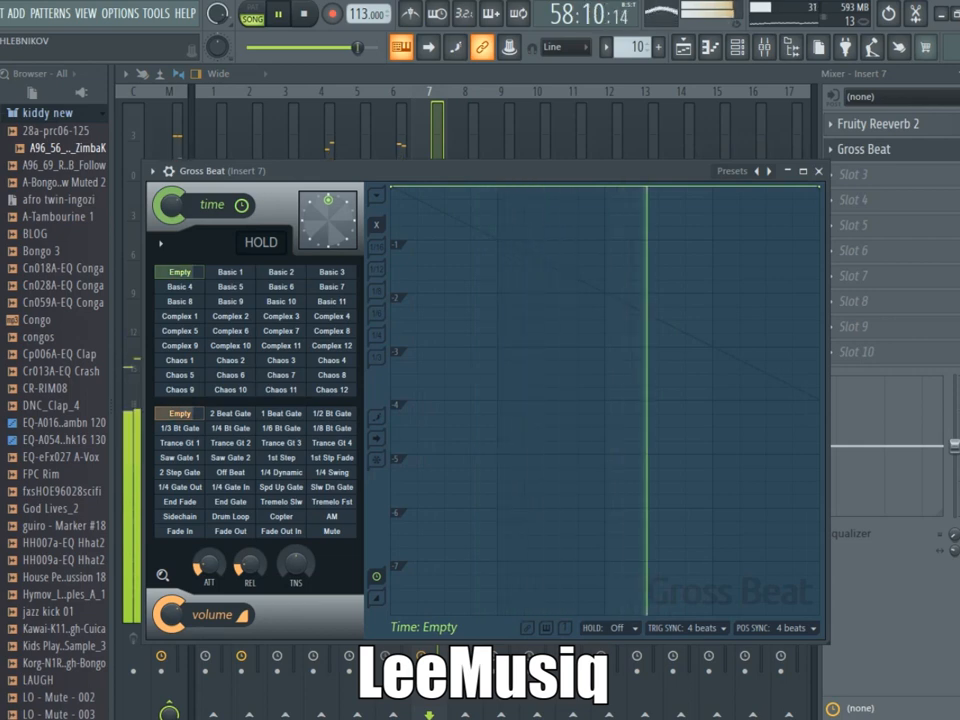
click(331, 472)
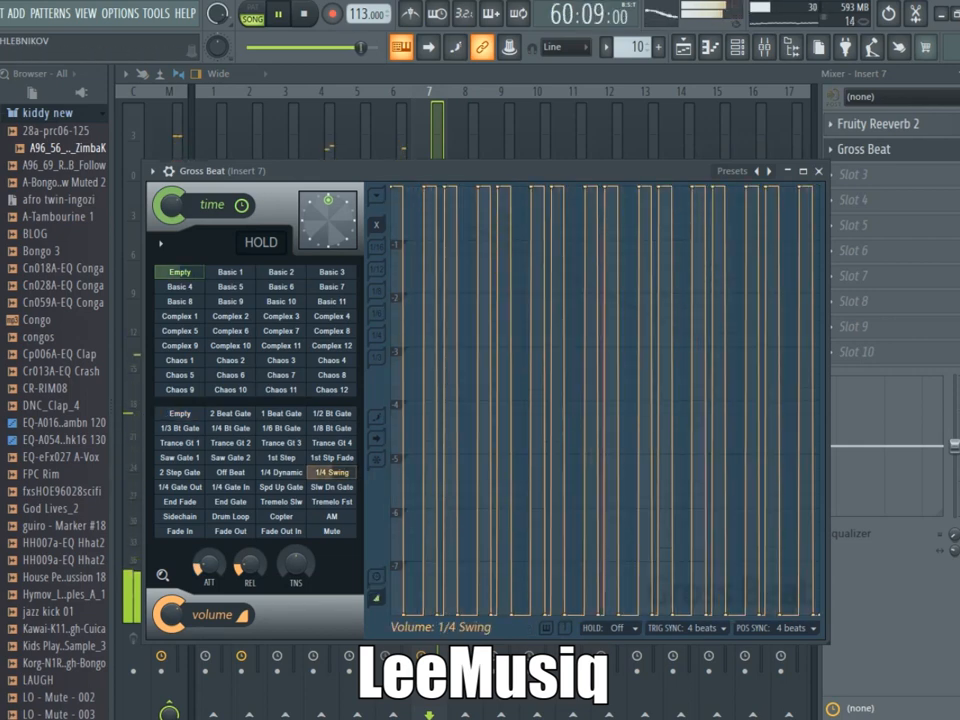
click(818, 171)
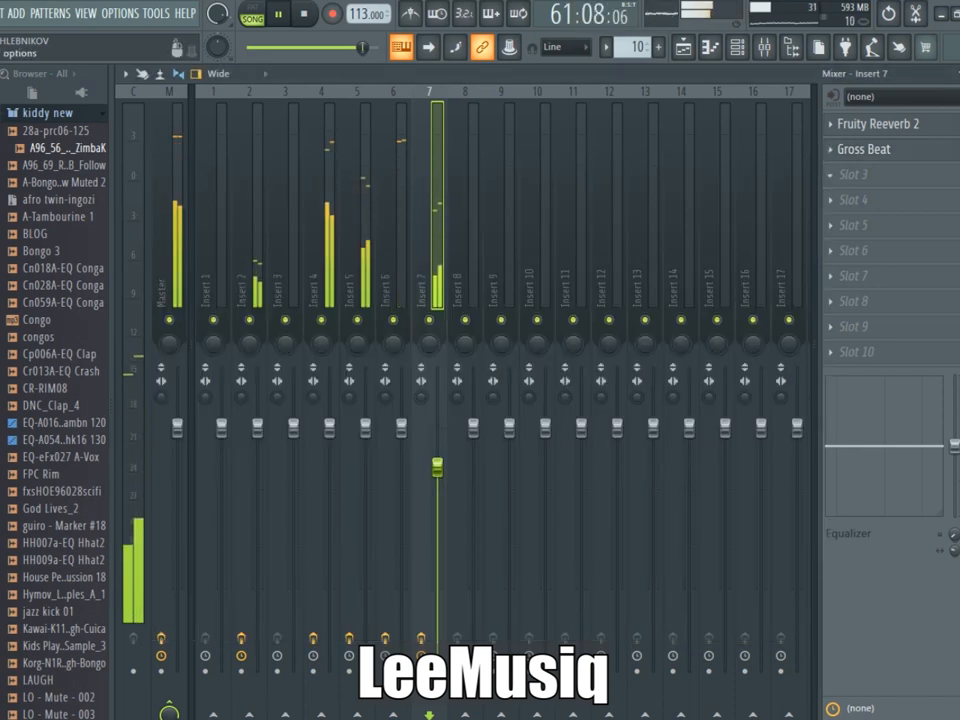
Add a second Fruity Reeverb 2 in the third slot of Insert 7, and return to the playlist
click(853, 174)
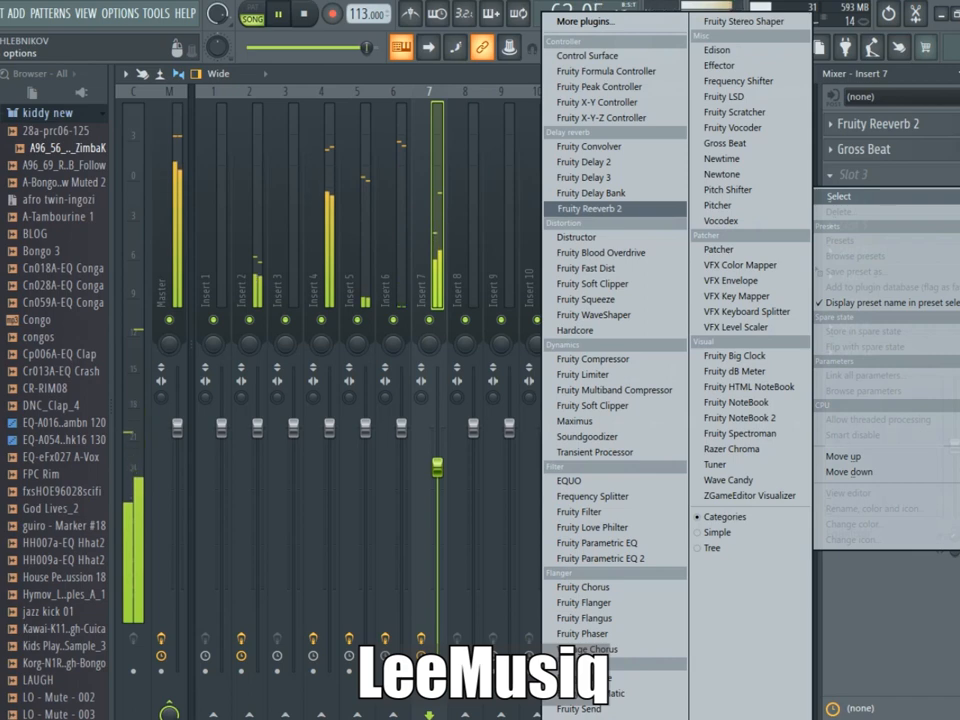
click(590, 208)
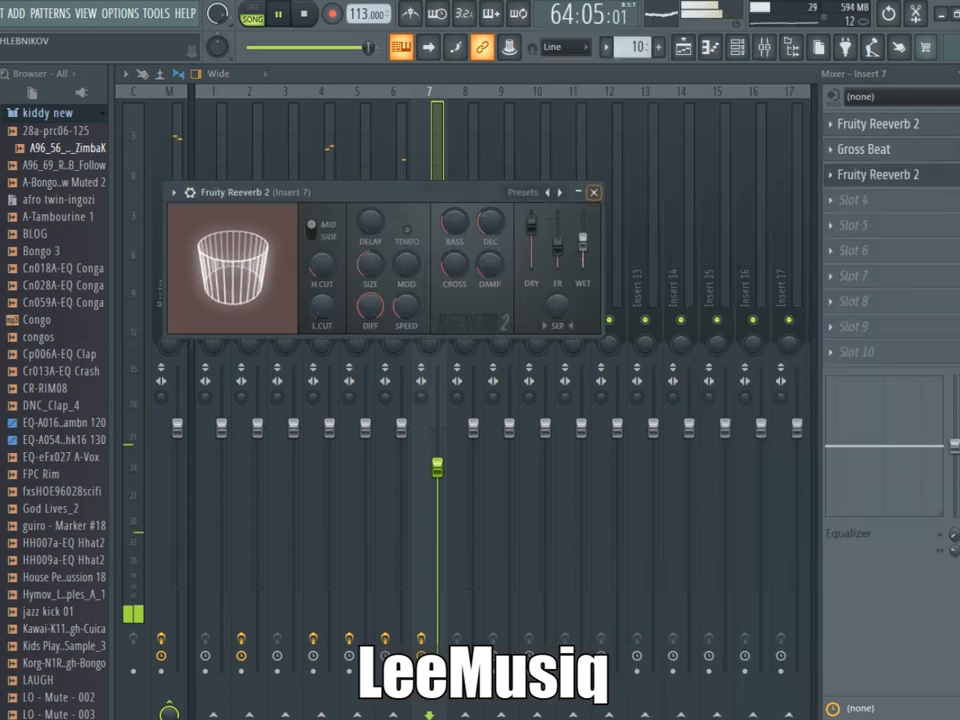
click(594, 192)
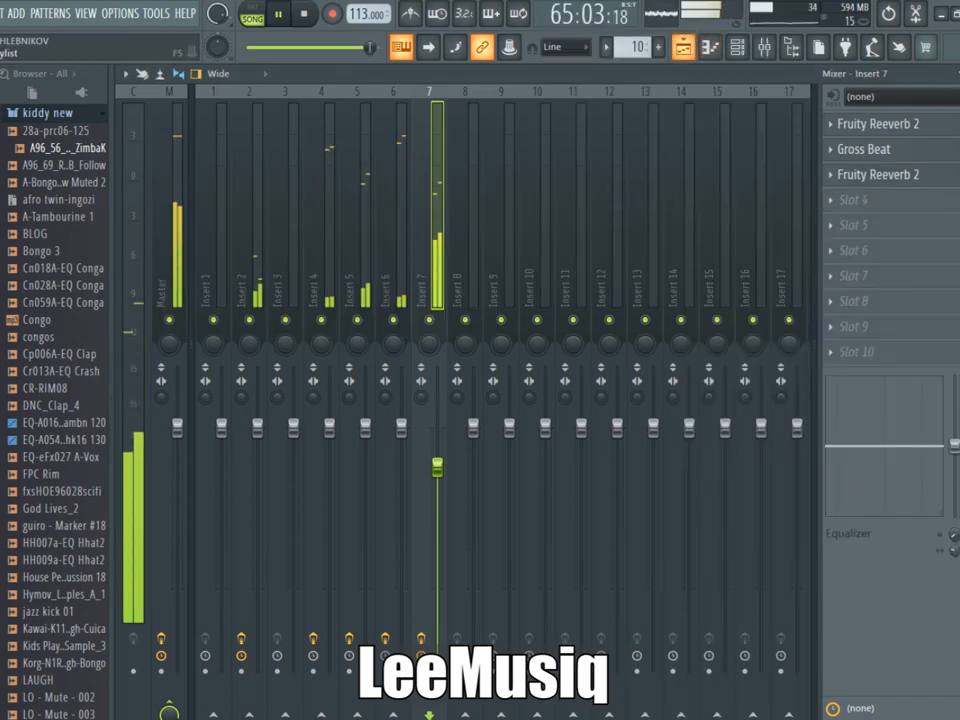
click(683, 47)
Create Pattern 11 and place its clip on Track 3 from bar 57 to about bar 64
click(596, 107)
click(687, 232)
right_click(687, 232)
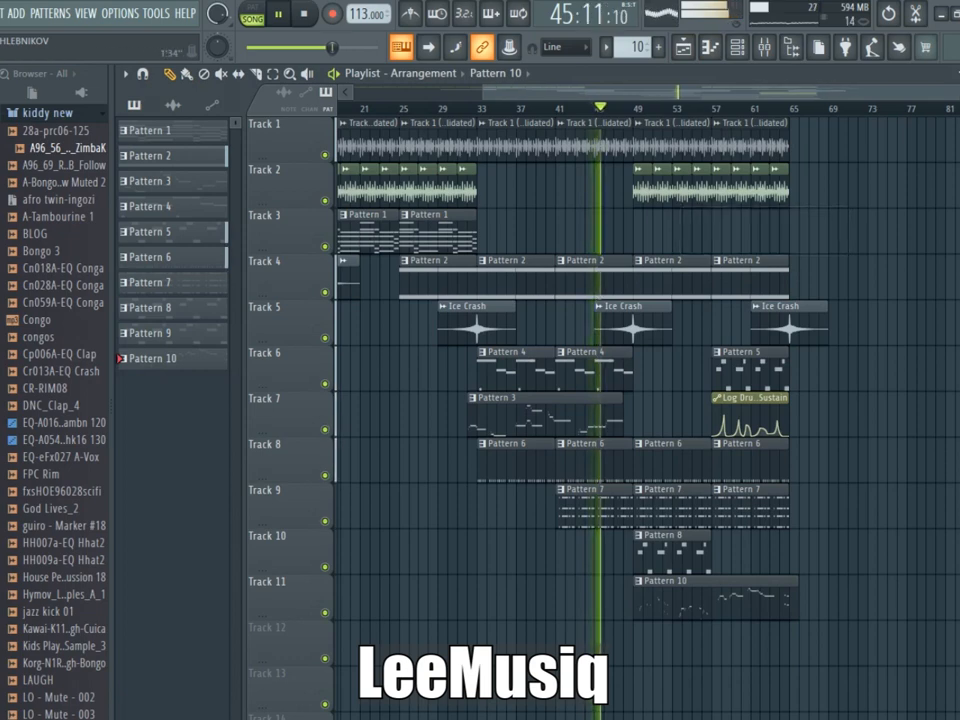
click(658, 47)
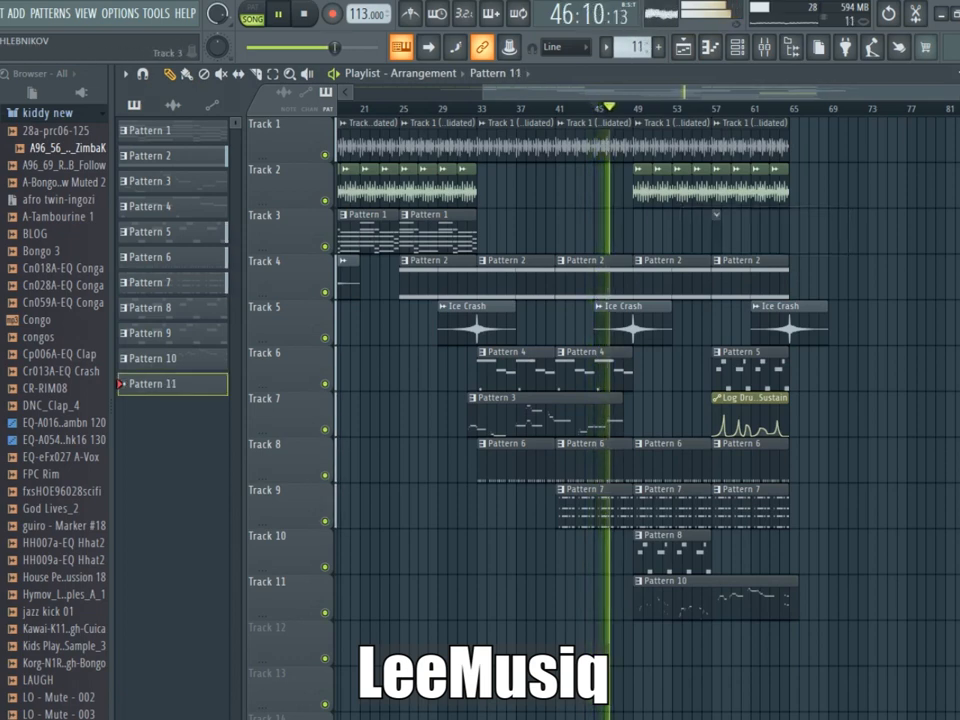
drag(720, 232, 778, 232)
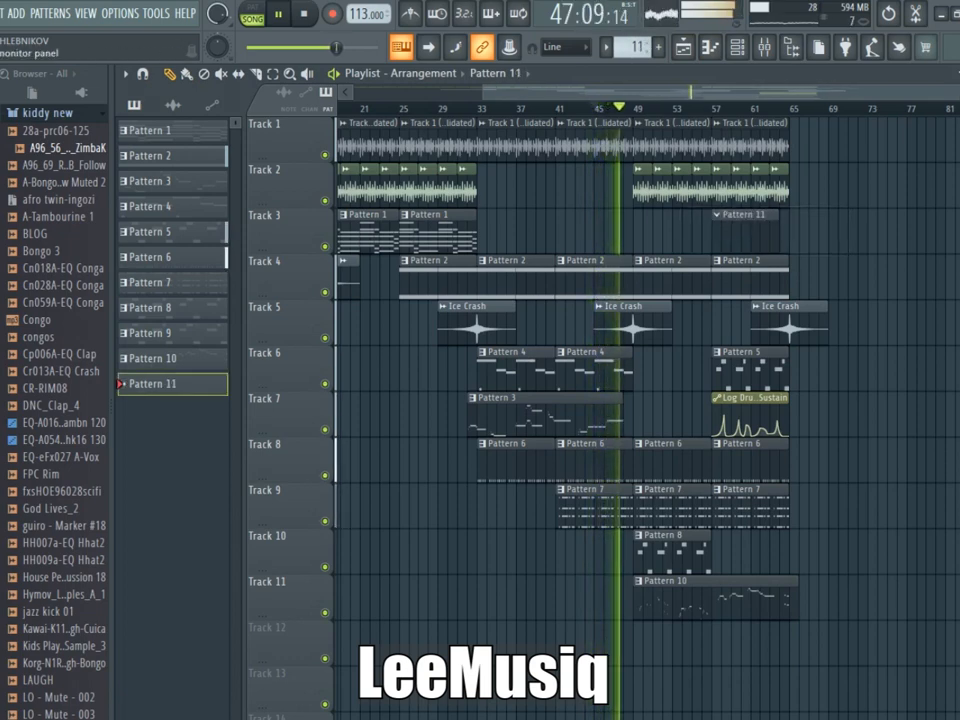
Set the length of Pattern 11 to 8 bars in the channel rack
key(F6)
scroll(55, 400, down, 8)
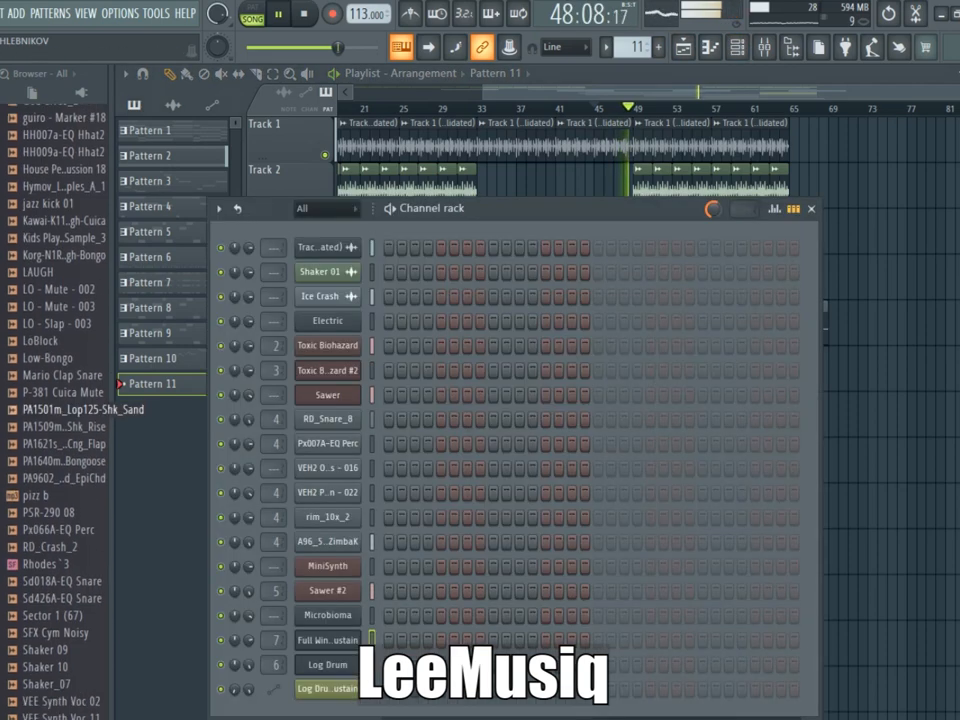
click(743, 209)
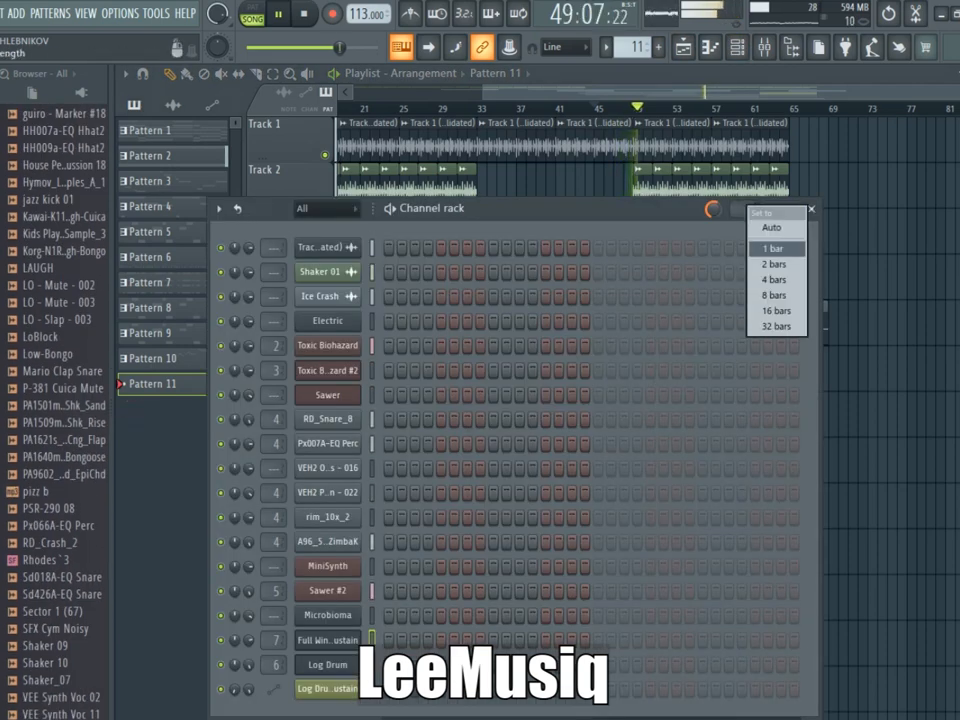
click(776, 295)
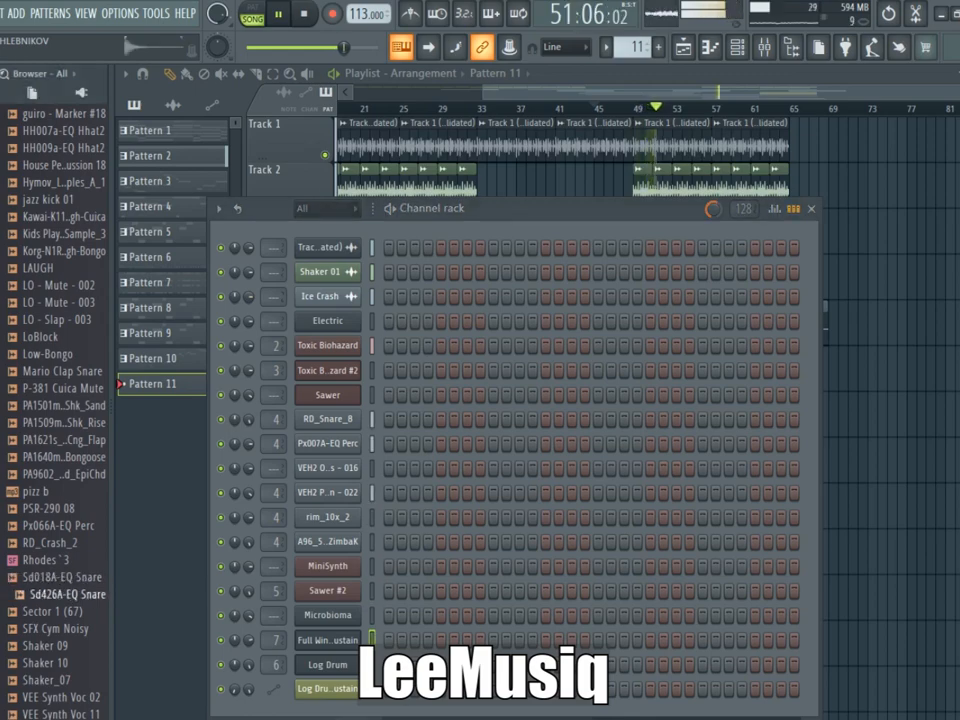
Look through the sample packs and add the hhsnr (3) sample as a channel with steps in Pattern 11
scroll(55, 400, down, 10)
scroll(55, 400, up, 13)
scroll(55, 400, up, 8)
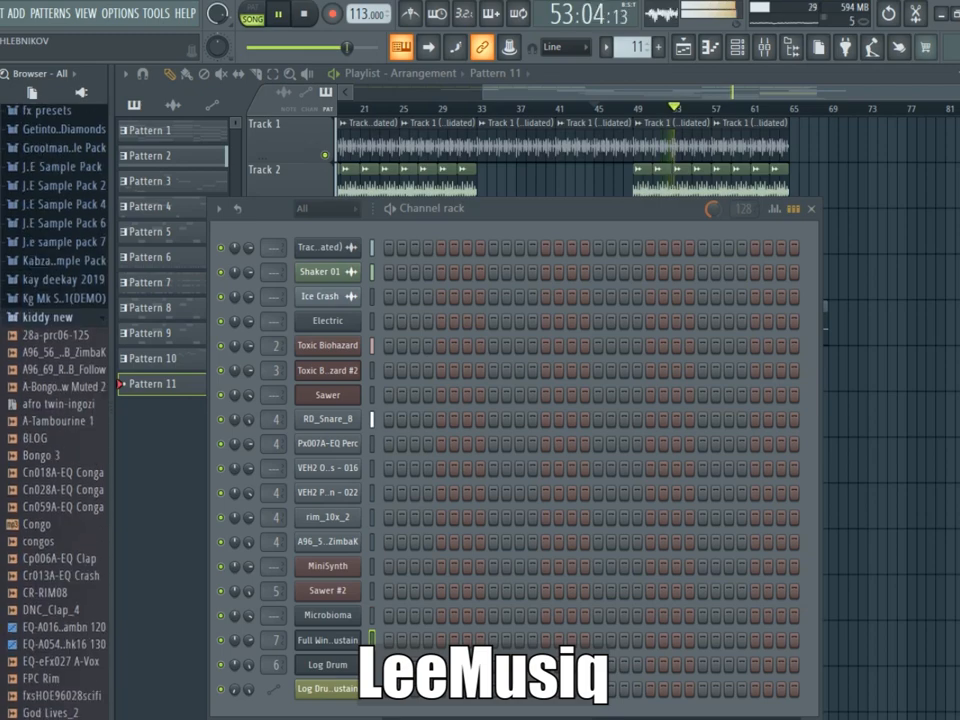
click(48, 319)
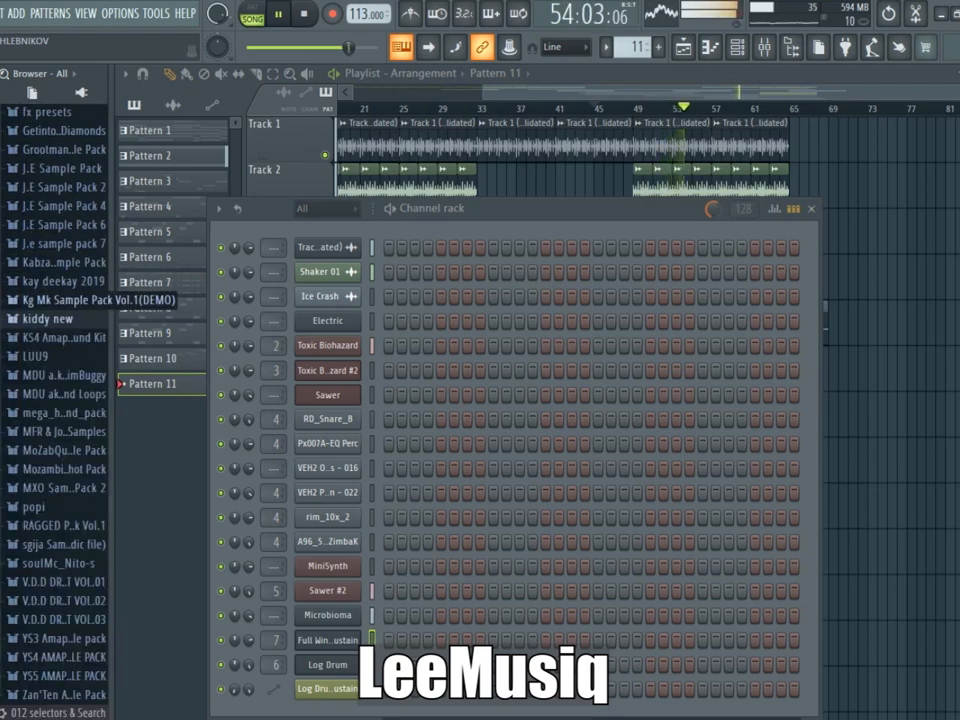
click(60, 525)
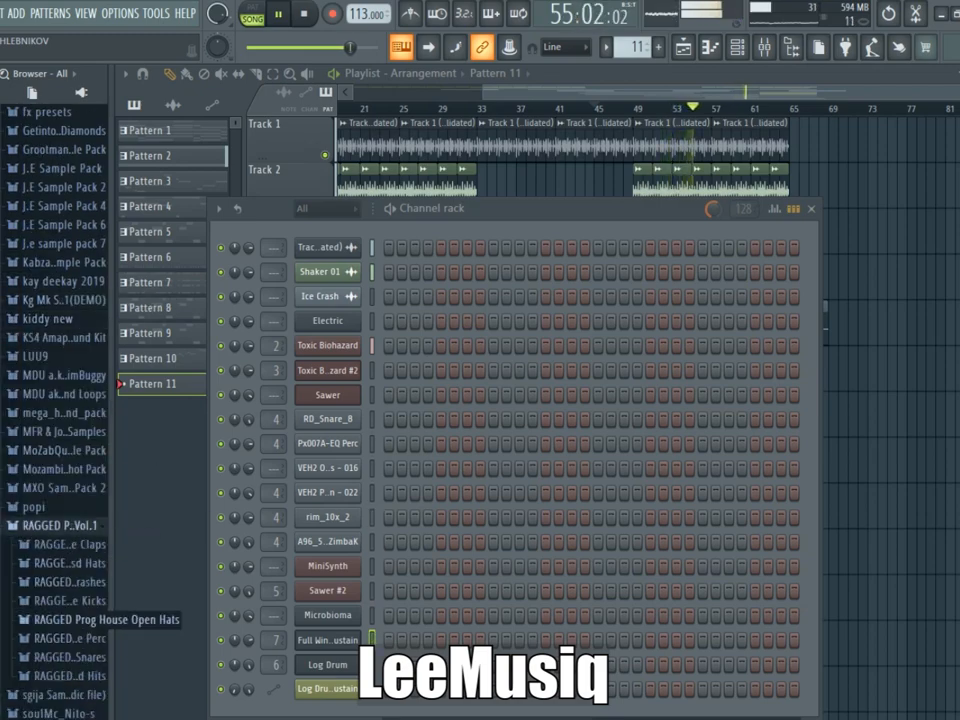
click(65, 638)
click(70, 195)
click(65, 213)
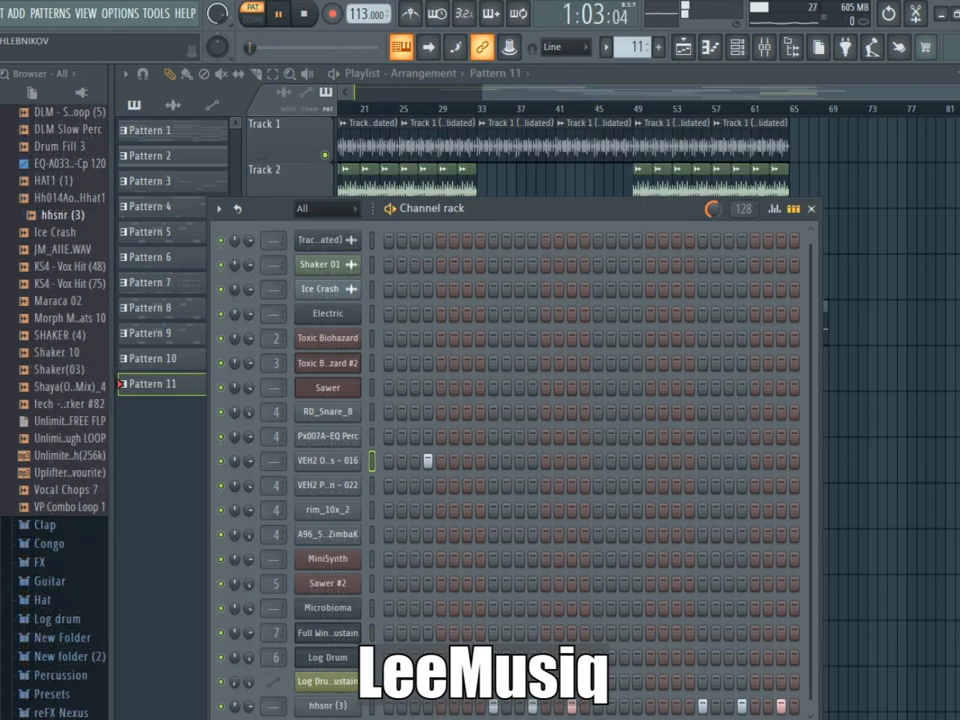
Repeat the first-bar notes of the VEH2 Open Hihats - 016 channel across all eight bars in its piano roll
right_click(327, 460)
click(385, 346)
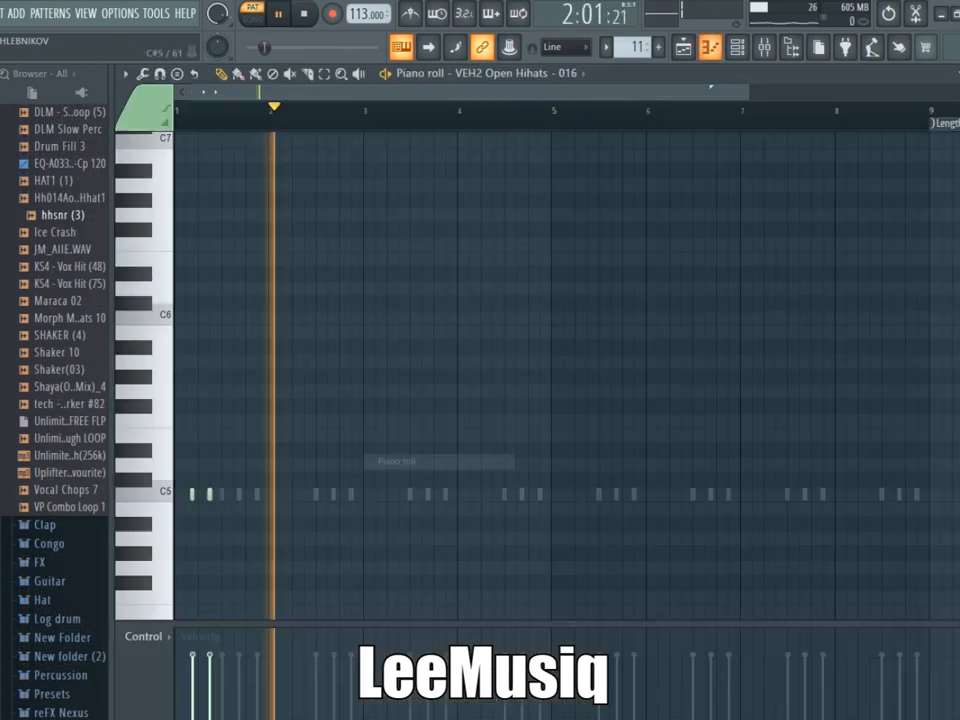
key(ctrl+a)
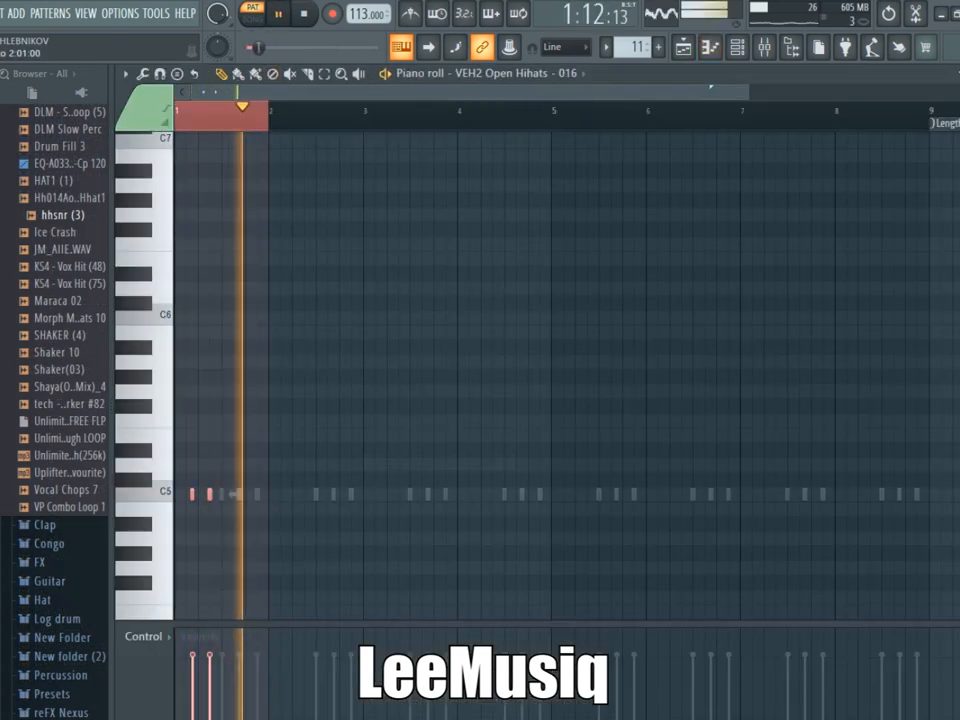
key(ctrl+b)
key(ctrl+b)
key(ctrl+b)
key(ctrl+b)
key(ctrl+b)
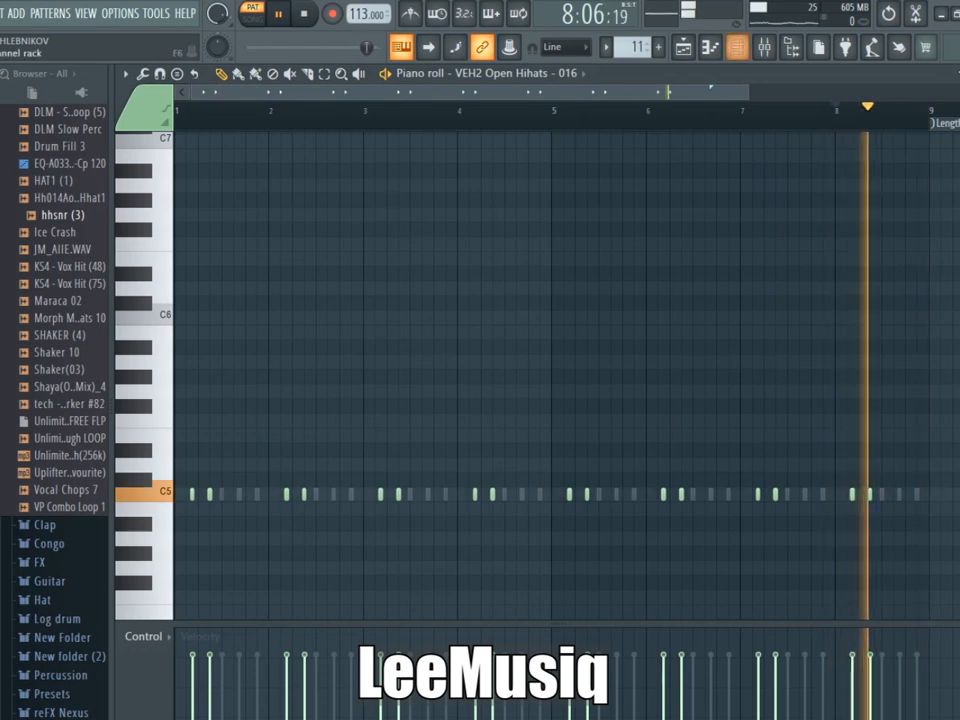
Check the sampler settings of VEH2 Open Hihats - 016, and return to the playlist in song mode
key(F6)
click(327, 460)
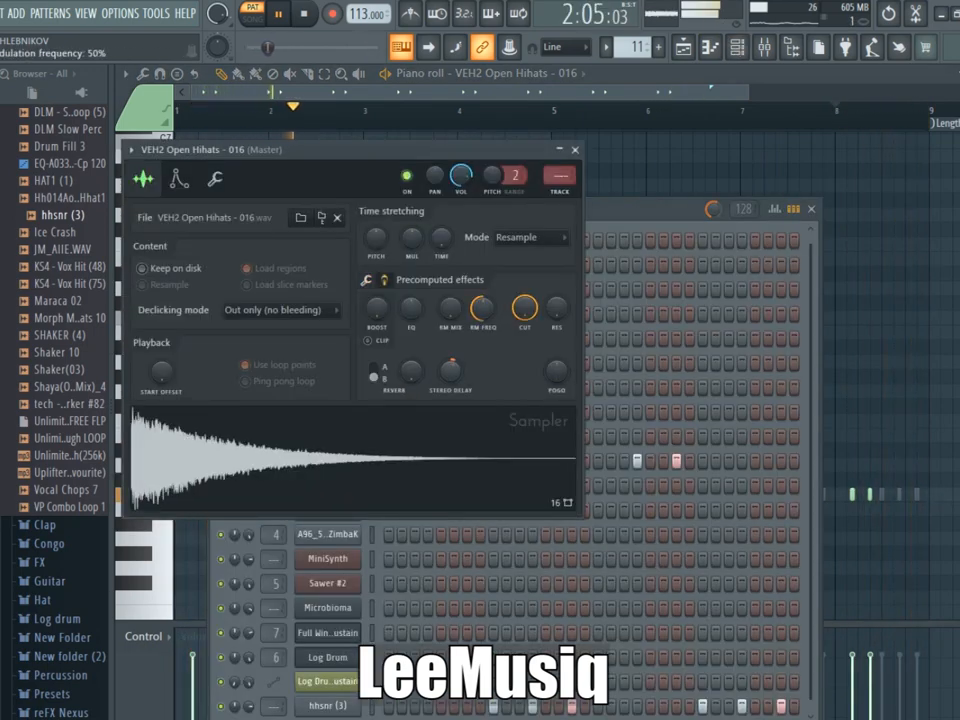
click(575, 150)
click(683, 47)
key(l)
click(836, 185)
key(ctrl+s)
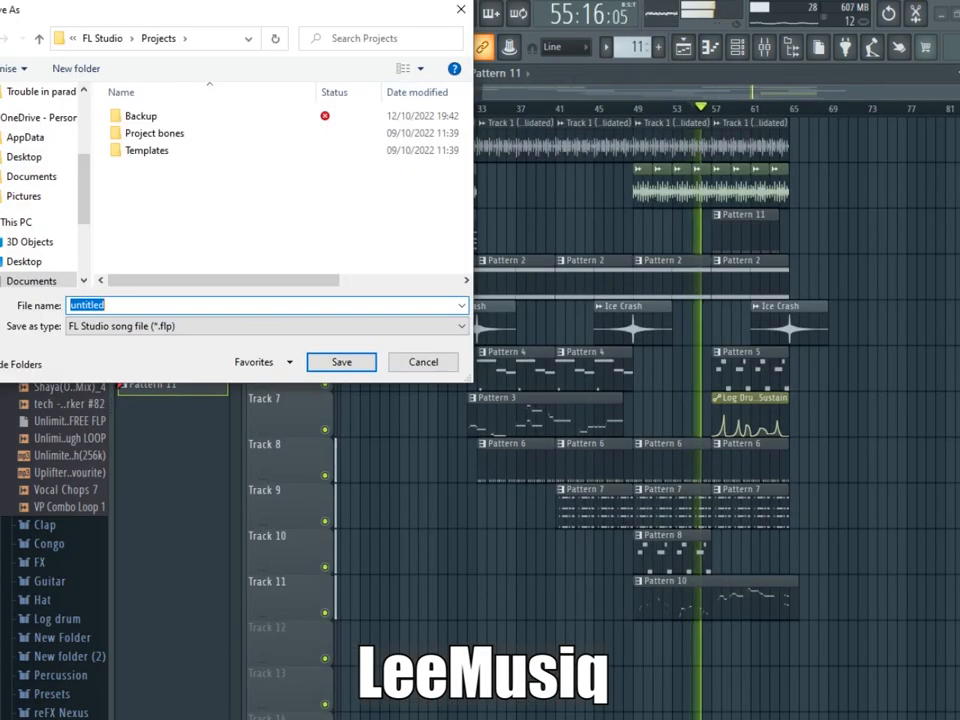
click(461, 9)
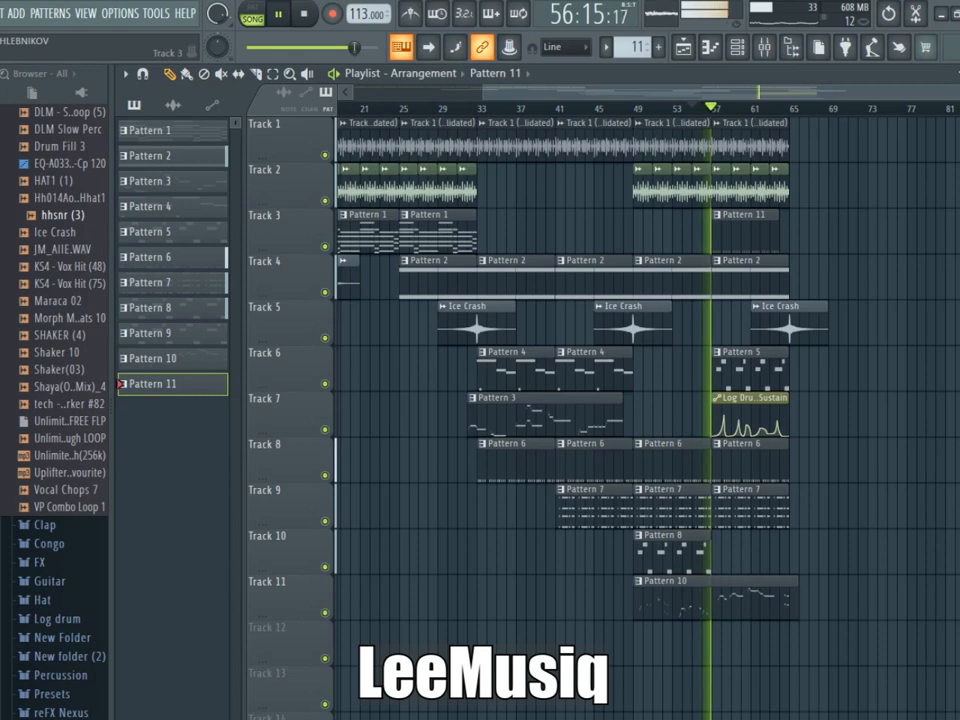
Resize the Pattern 11 clip on Track 3 so that it ends at bar 65
click(863, 187)
right_click(872, 190)
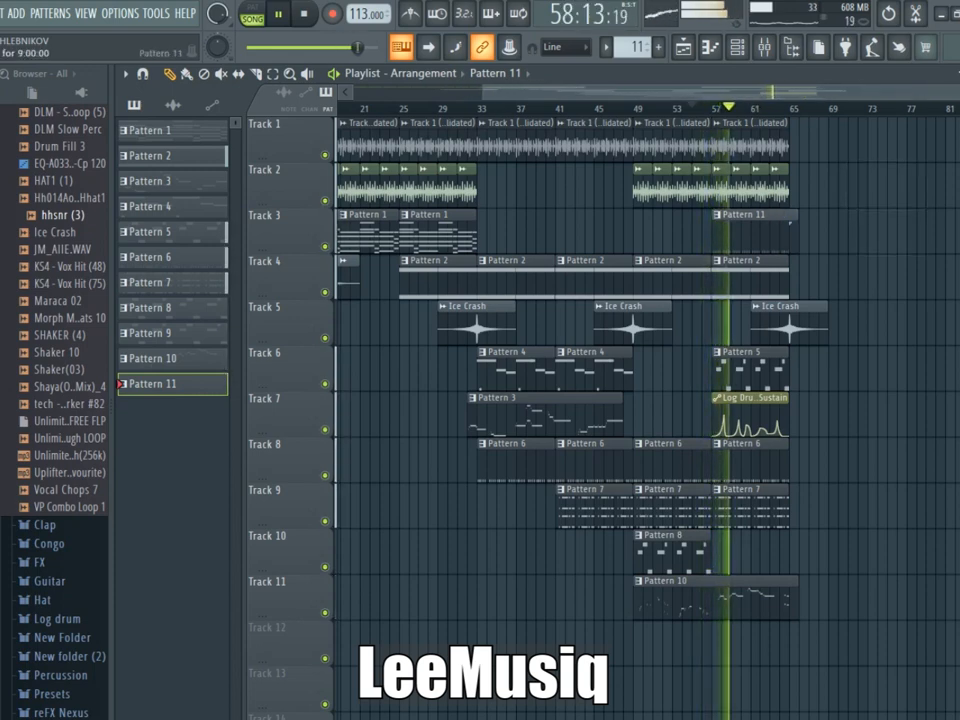
scroll(852, 145, up, 2)
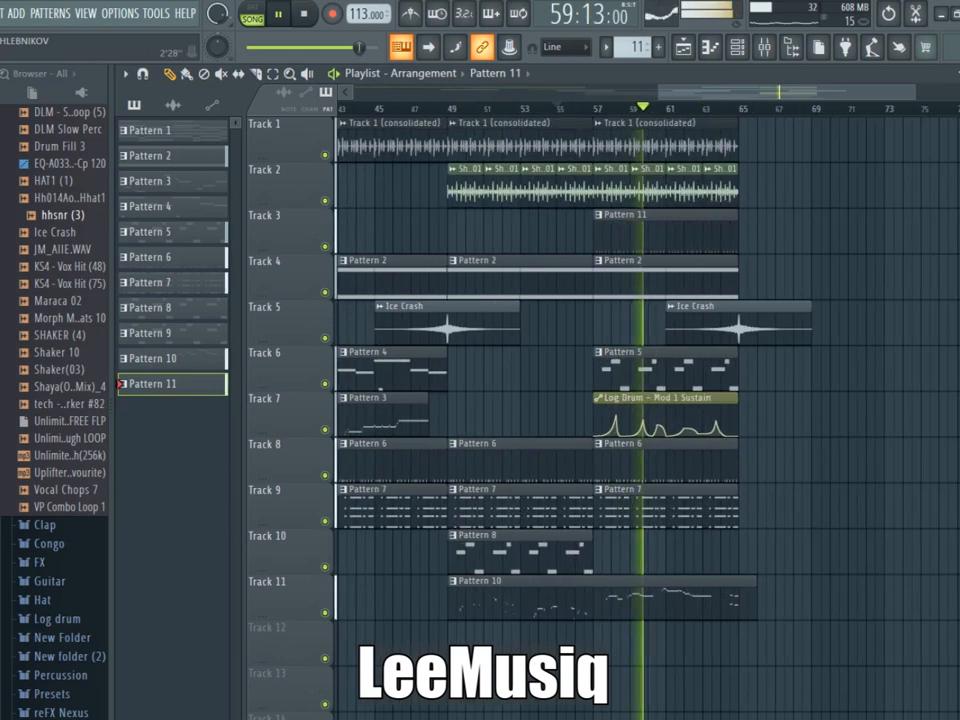
Duplicate the Track 1 and Track 2 clips between bars 49 and 65 so the copies start at bar 65
scroll(852, 145, down, 1)
drag(801, 143, 558, 188)
key(ctrl+b)
Duplicate the last Pattern 6 clip on Track 8 and the last Pattern 7 clip on Track 9 to bar 65
drag(781, 462, 722, 462)
key(ctrl+b)
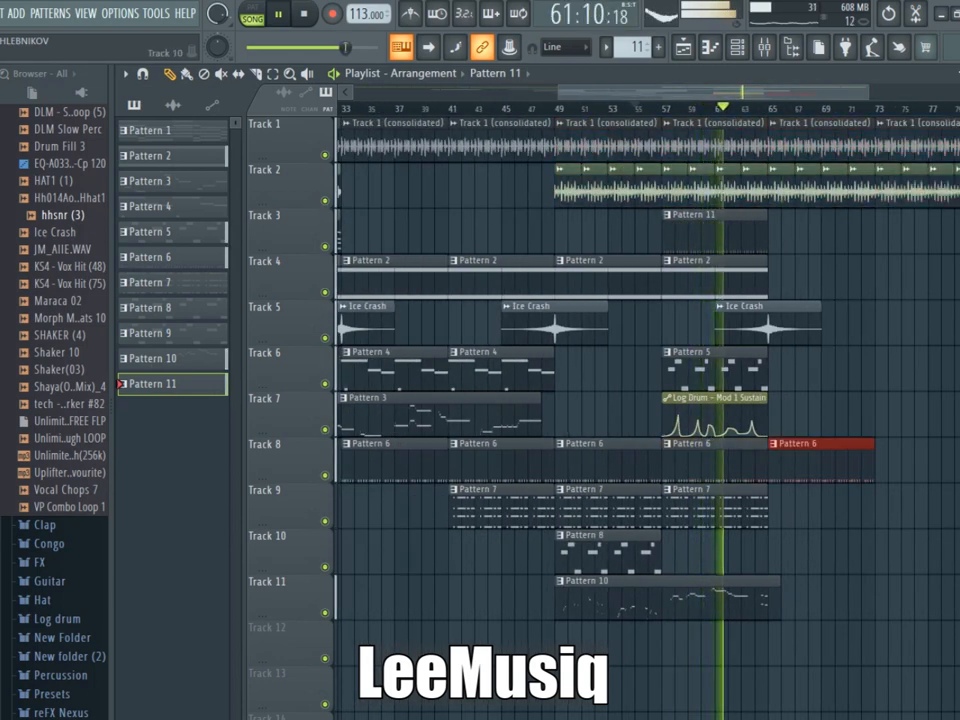
drag(783, 508, 730, 508)
key(ctrl+b)
click(812, 236)
right_click(812, 236)
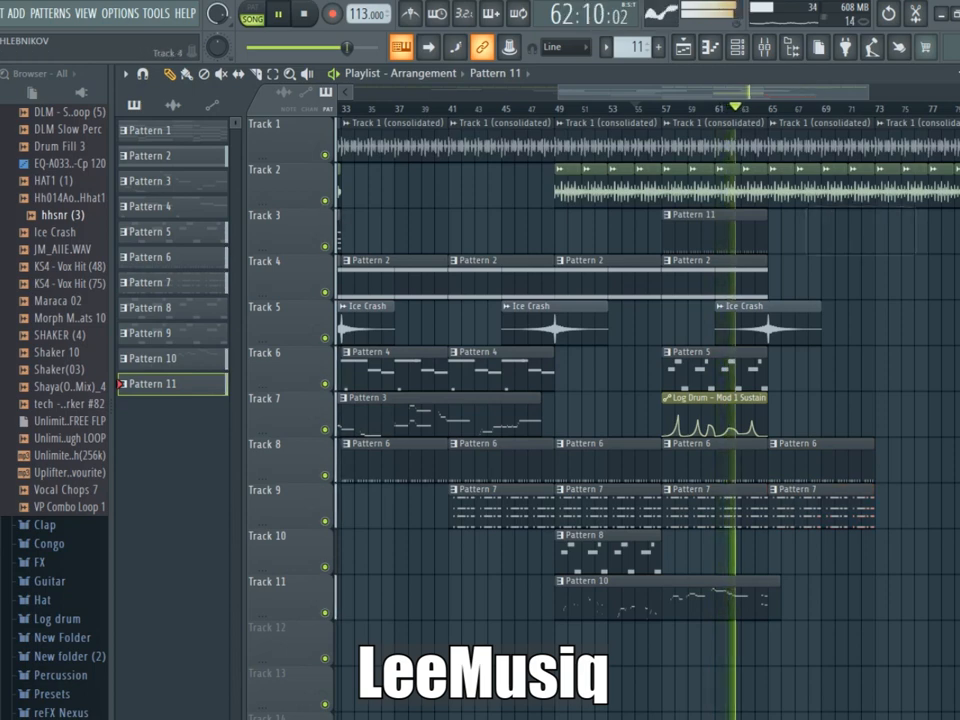
Delete the Pattern 2 clip at bar 57 on Track 4 while playing from bar 45, and stop playback
click(503, 107)
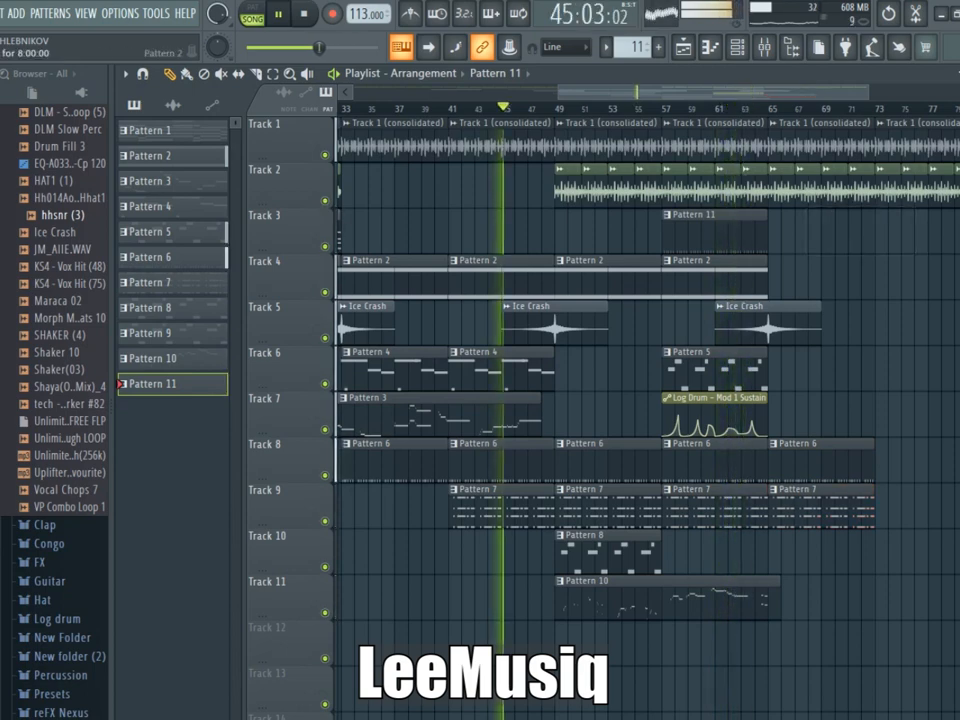
right_click(722, 280)
click(814, 236)
right_click(814, 236)
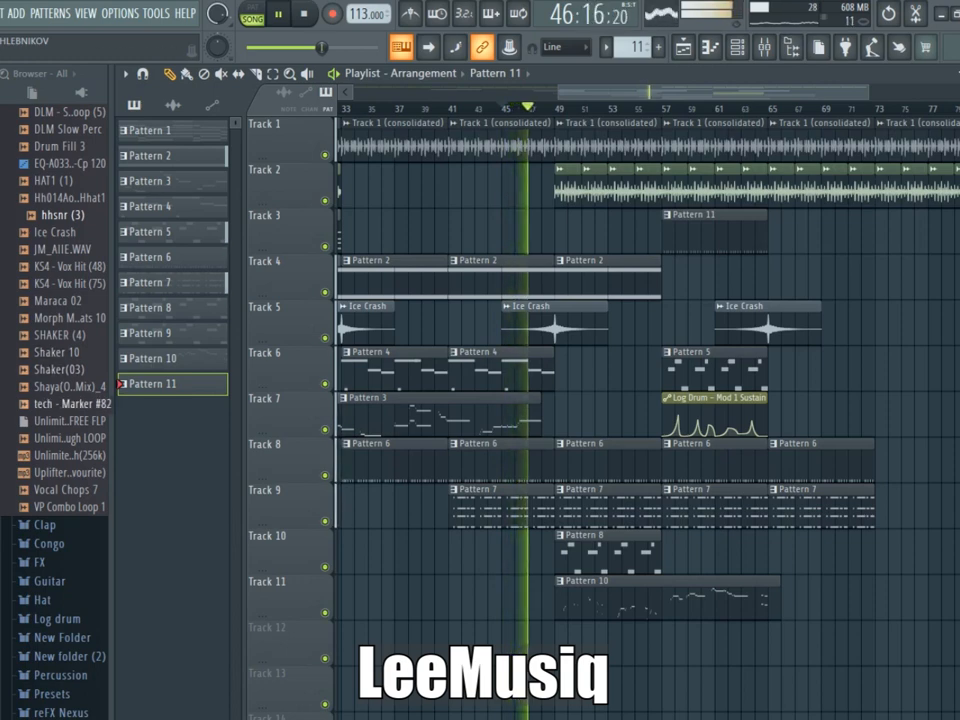
key(space)
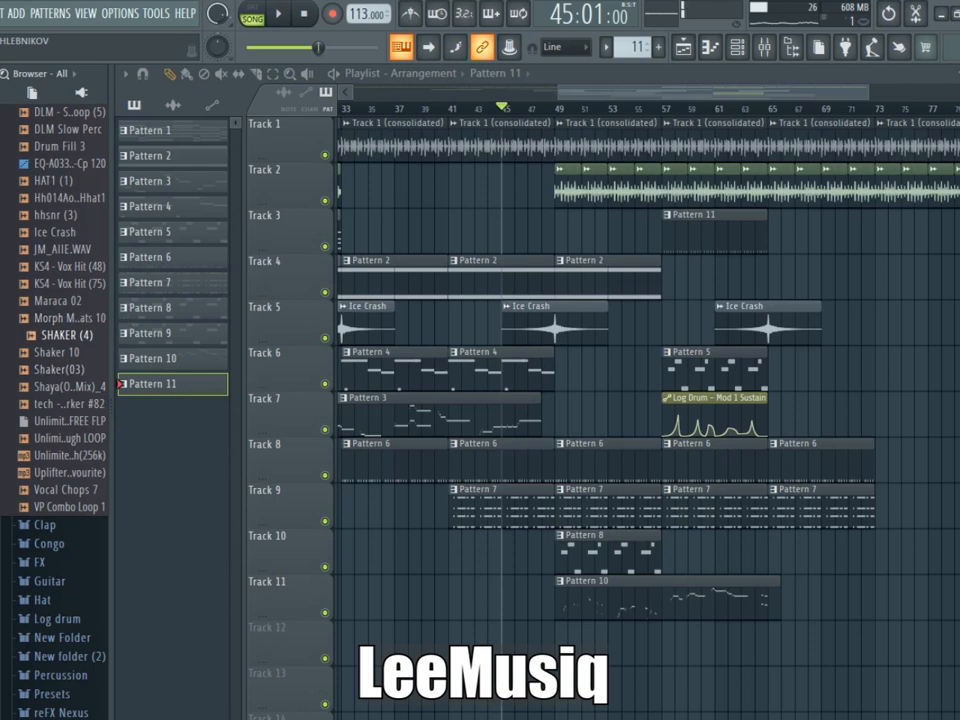
Place the SHAKER (4) sample on Track 10 at bar 65 and repeat it past bar 73 during playback
drag(735, 465, 772, 548)
key(space)
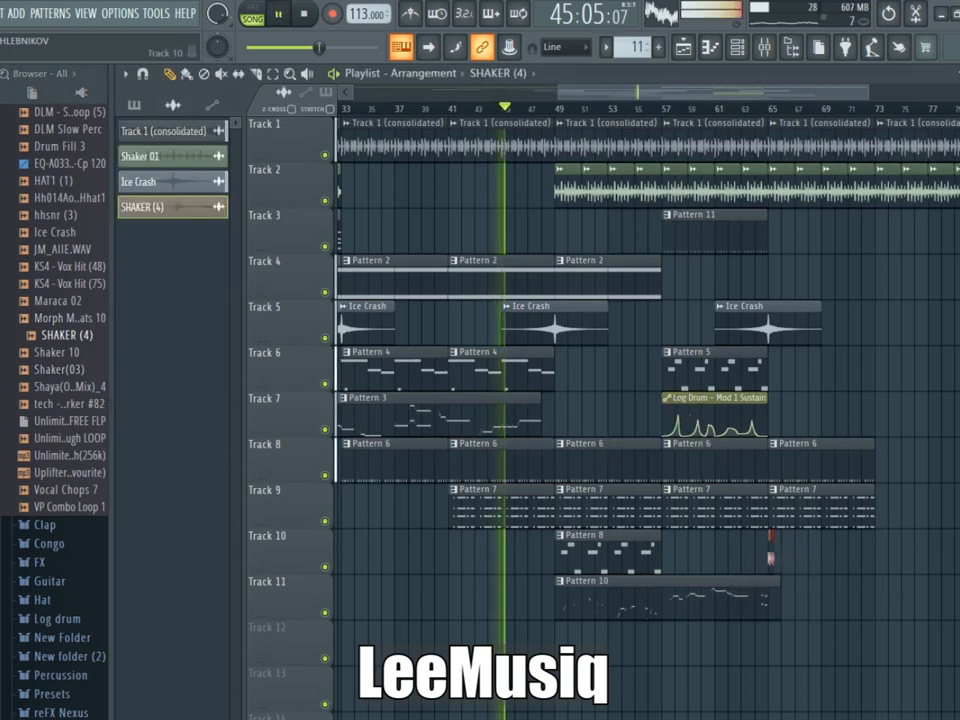
key(ctrl+b)
key(ctrl+b)
key(ctrl+b)
key(ctrl+b)
key(ctrl+b)
key(ctrl+b)
key(ctrl+b)
key(ctrl+b)
key(ctrl+b)
key(ctrl+b)
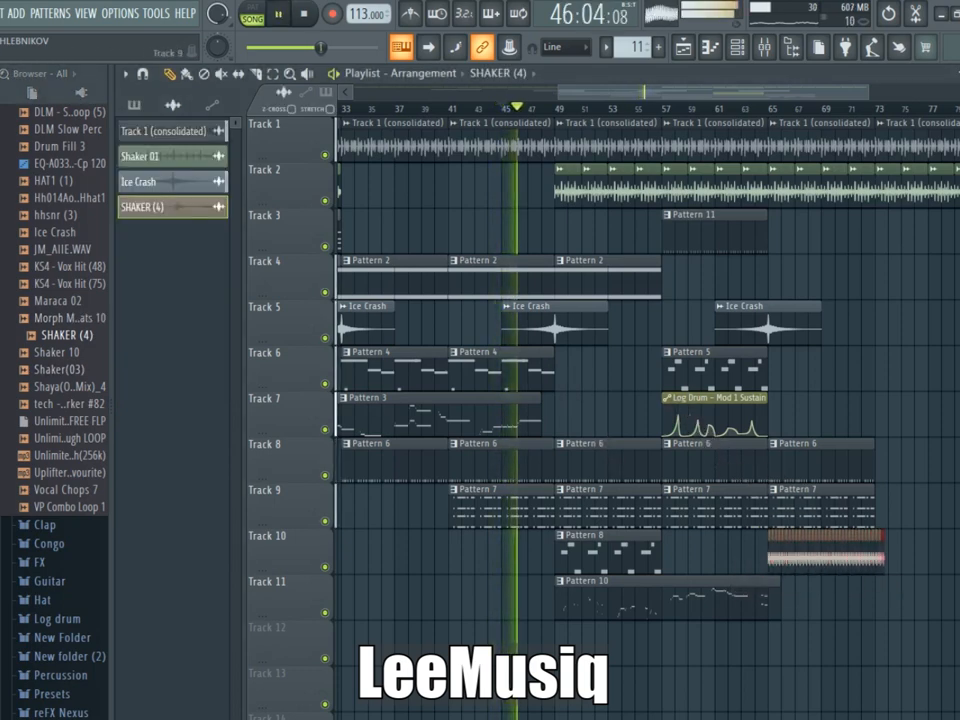
Trim the last SHAKER (4) clip on Track 10 so that it ends at bar 73
scroll(875, 108, up, 12)
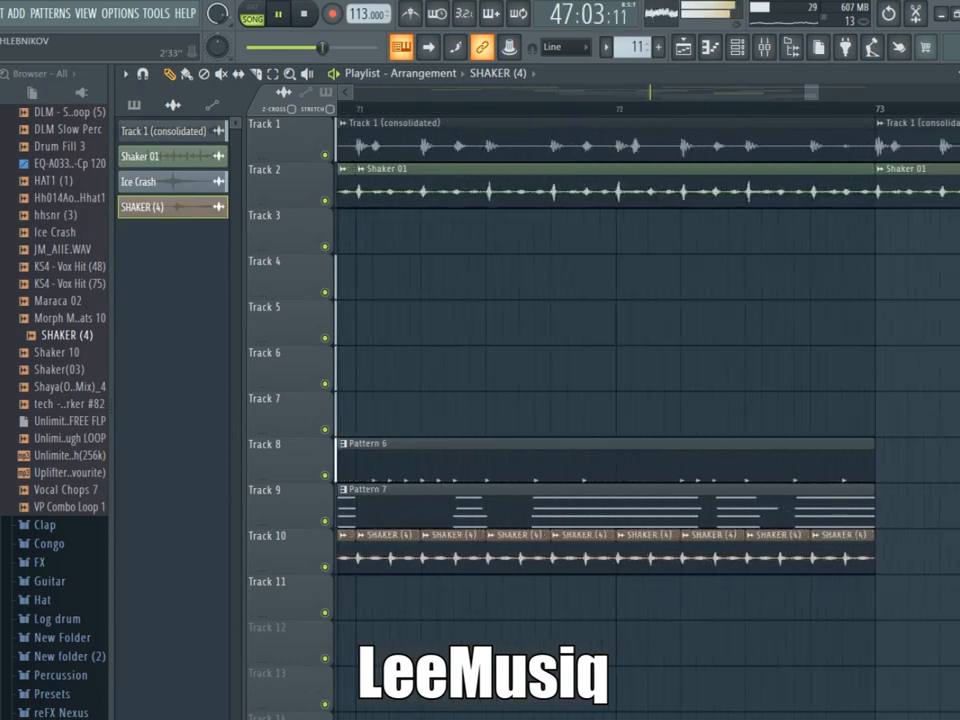
scroll(564, 480, down, 10)
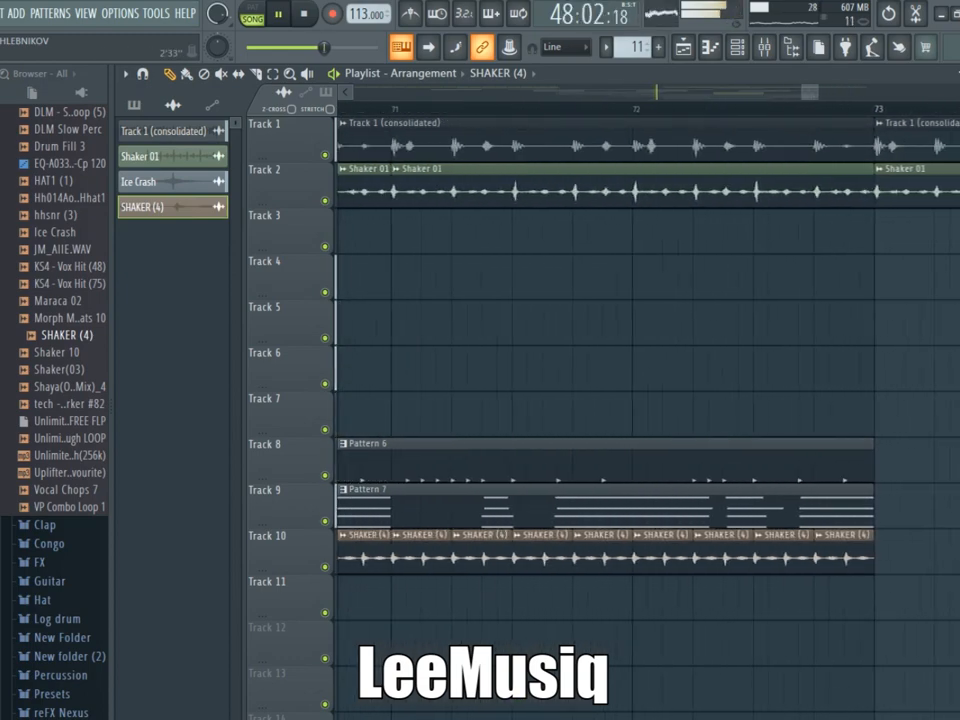
scroll(893, 460, down, 4)
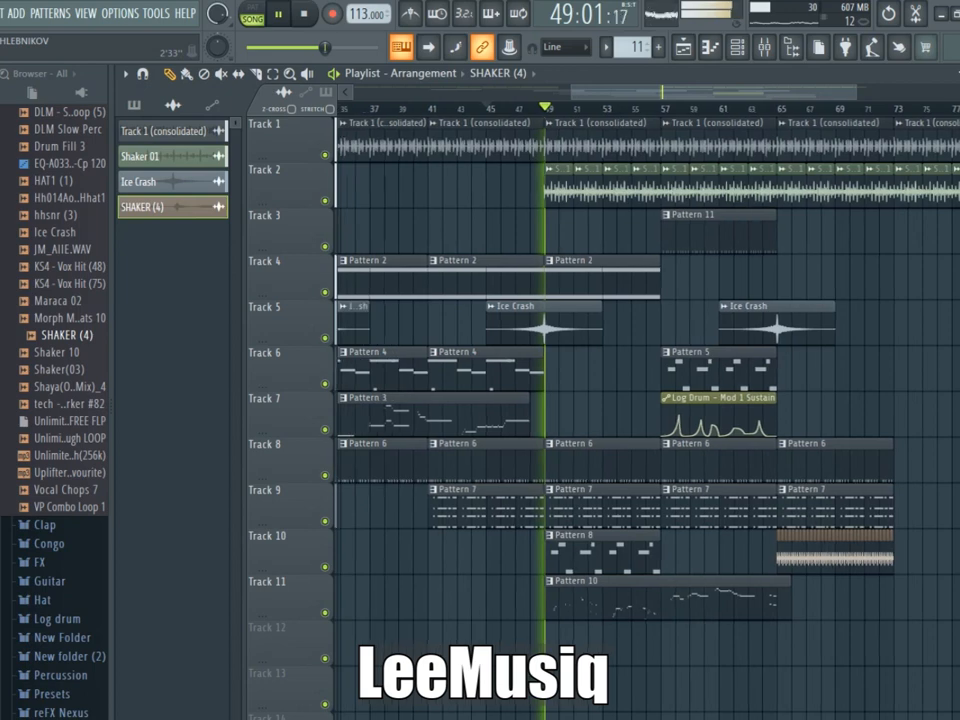
Select all SHAKER (4) clips on Track 10 and duplicate the block from bar 73 to bar 81
scroll(650, 460, right, 4)
drag(684, 597, 528, 552)
drag(684, 555, 540, 552)
key(ctrl+b)
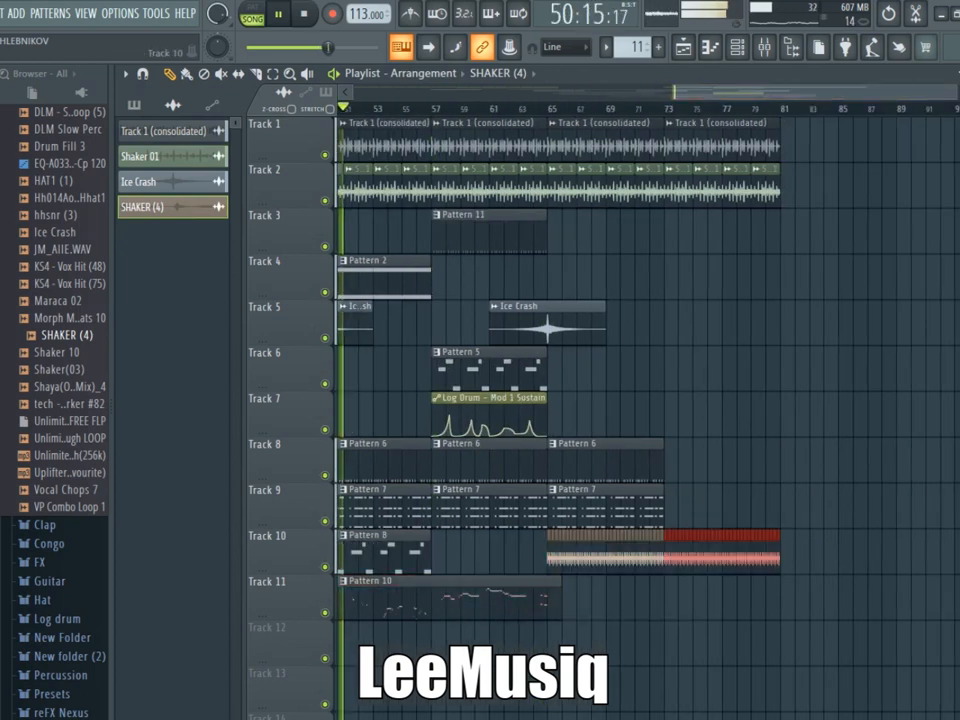
click(680, 371)
right_click(680, 371)
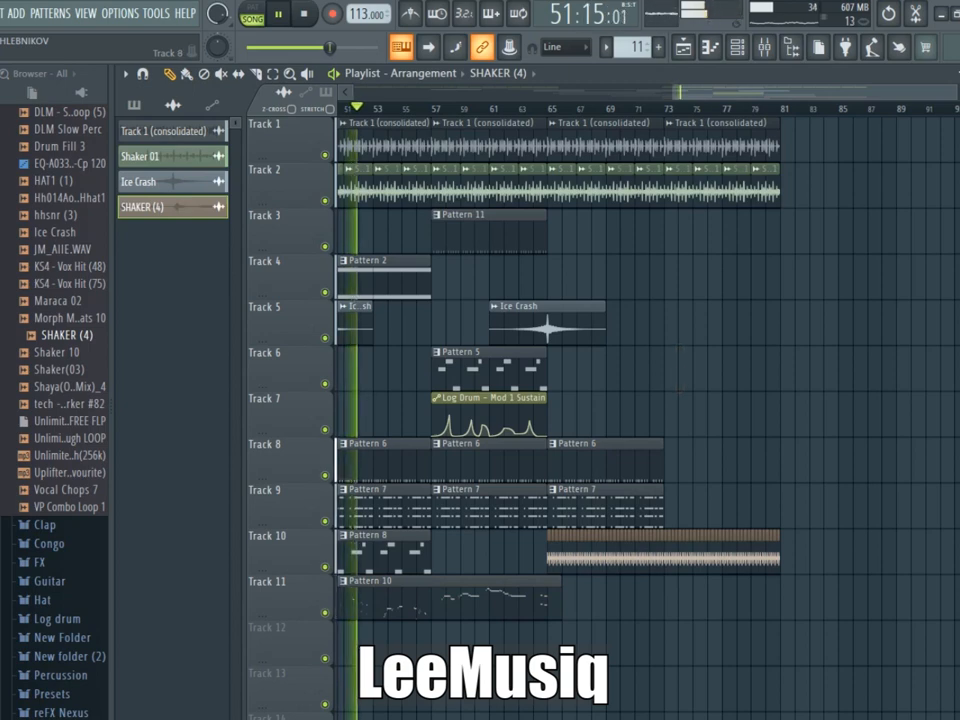
Add another Pattern 6 clip at bar 73 on Track 8 and delete the Pattern 7 clip at bar 65 on Track 9
click(645, 462)
click(672, 462)
click(645, 508)
click(672, 508)
right_click(606, 508)
right_click(700, 508)
Duplicate the Pattern 11 clip on Track 3 twice, filling the track up to bar 81
ctrl+click(500, 234)
key(ctrl+b)
key(ctrl+b)
click(680, 325)
right_click(680, 325)
Duplicate the Pattern 5 clip on Track 6 to bar 65 and the Track 7 Log Drum automation clip to bars 65 and 73
ctrl+click(490, 372)
key(ctrl+b)
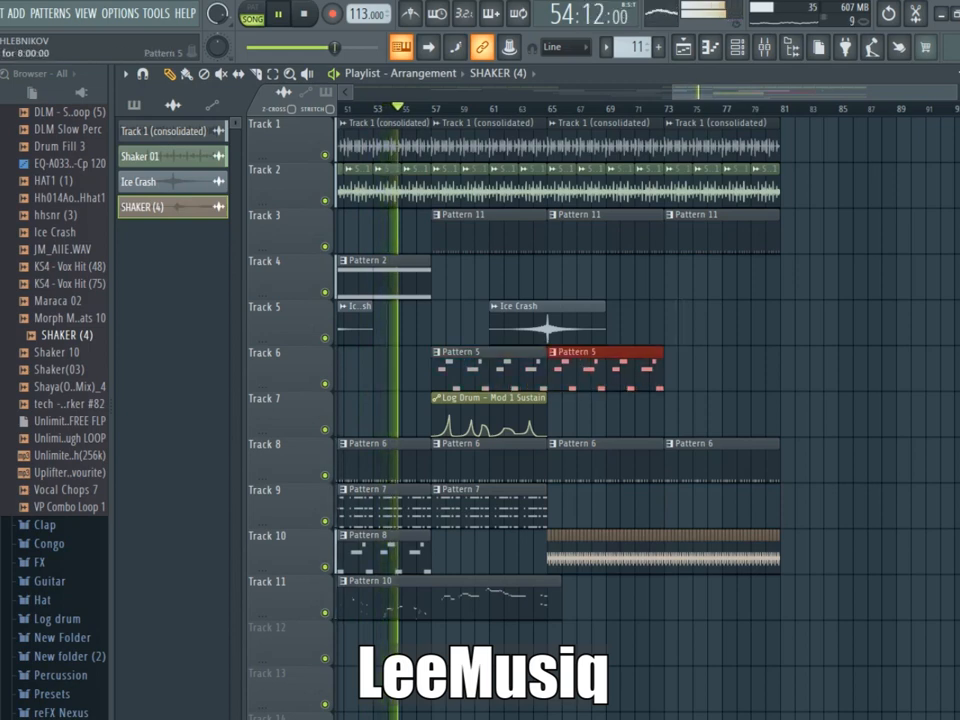
ctrl+click(490, 413)
key(ctrl+b)
key(ctrl+b)
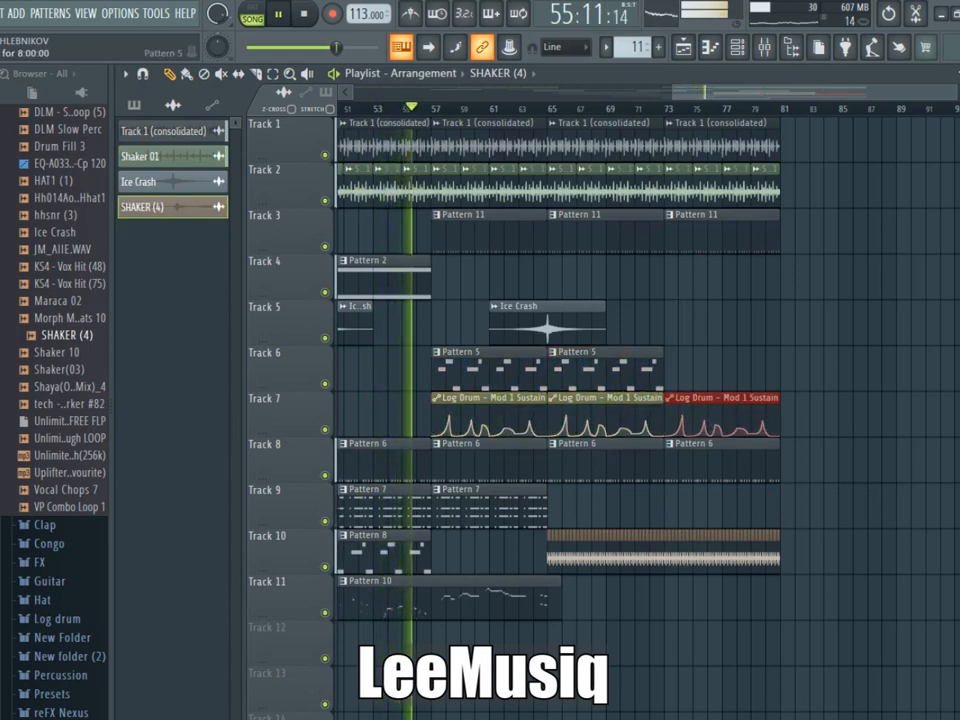
Make the Pattern 5 clip at bar 65 on Track 6 unique
click(552, 353)
click(592, 461)
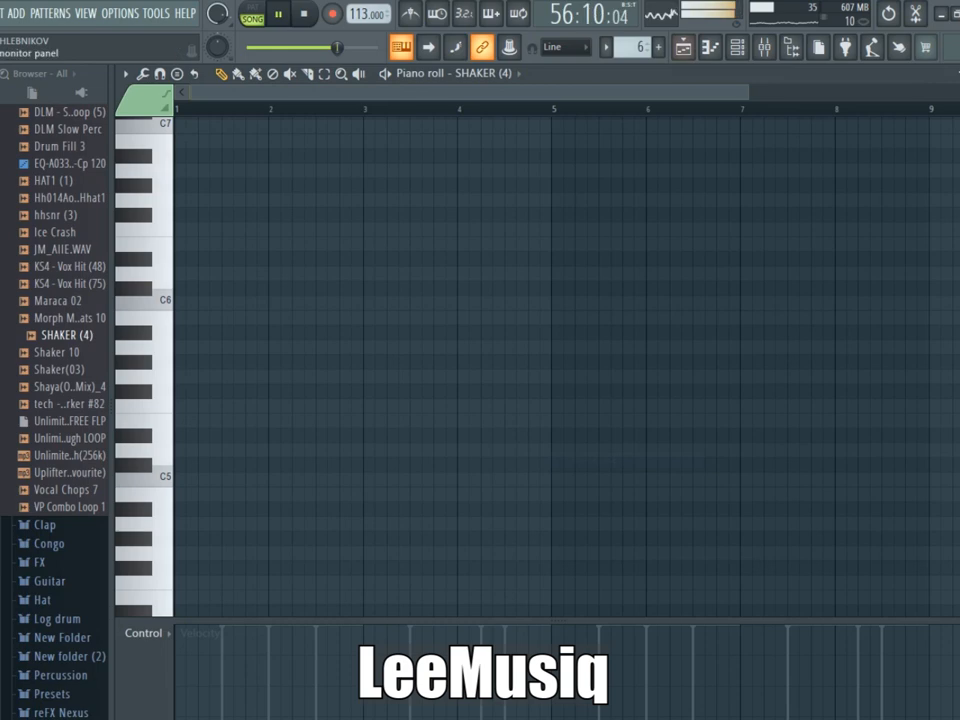
Add a Fruity DX10 channel and load its Log Drum preset
key(F6)
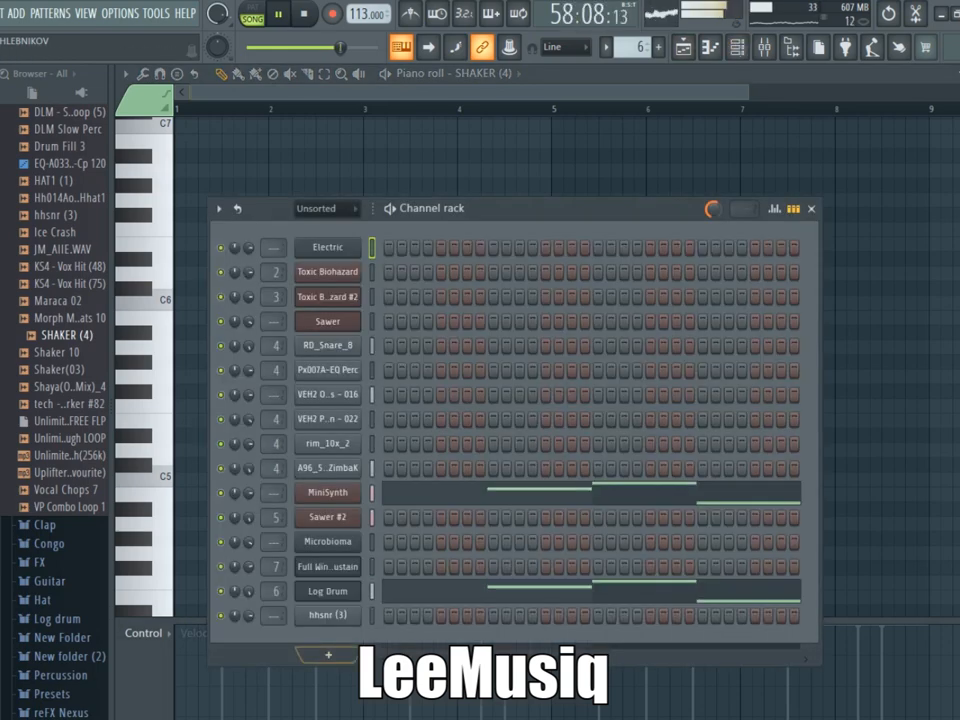
click(328, 655)
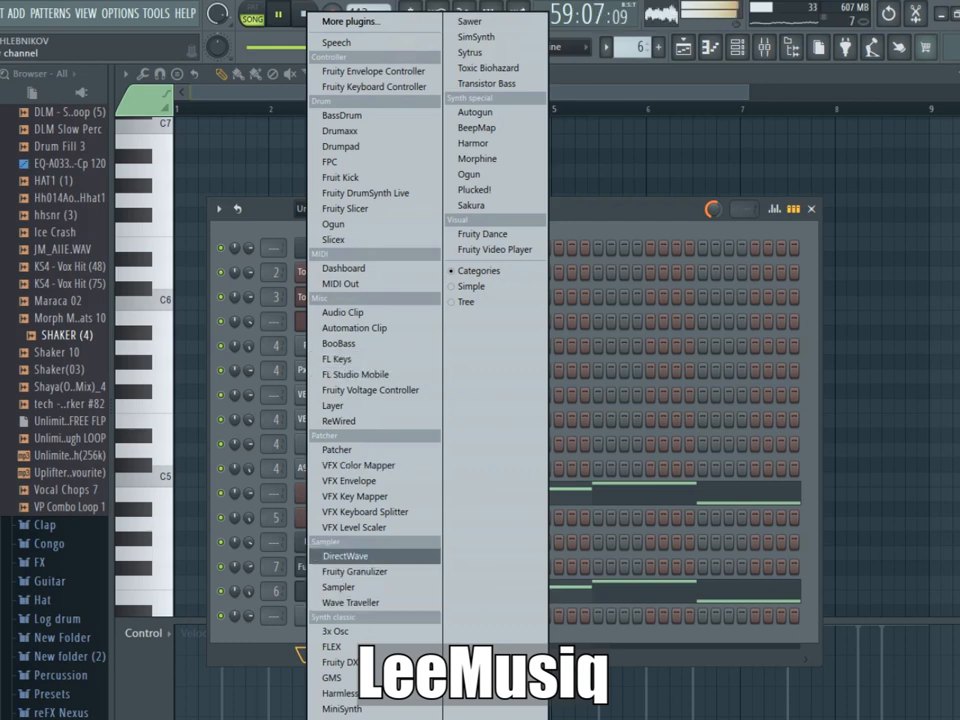
click(338, 662)
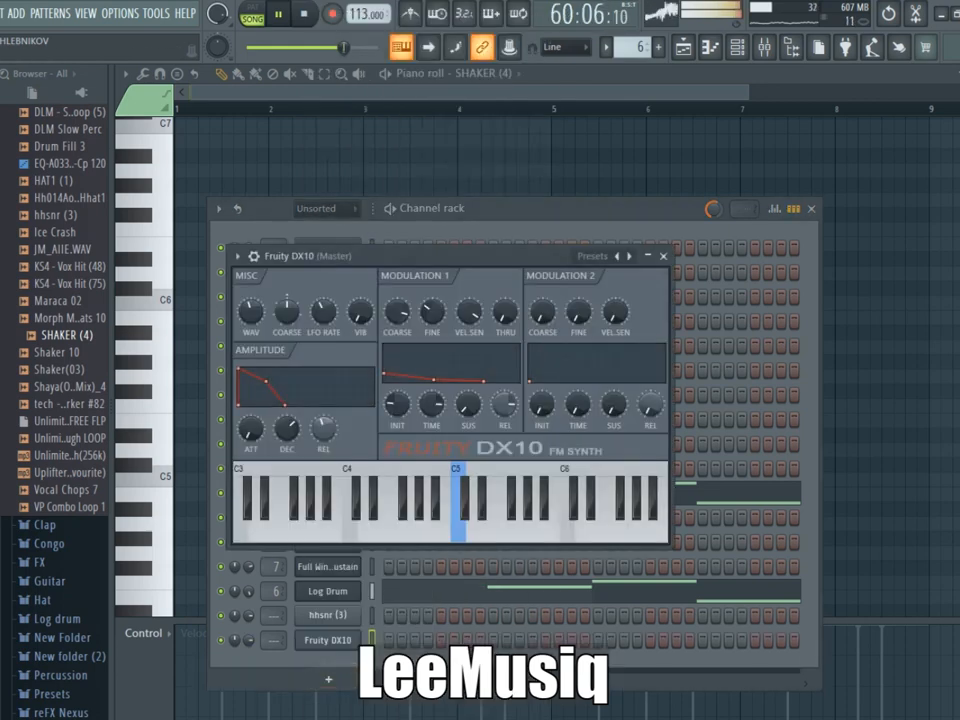
click(593, 256)
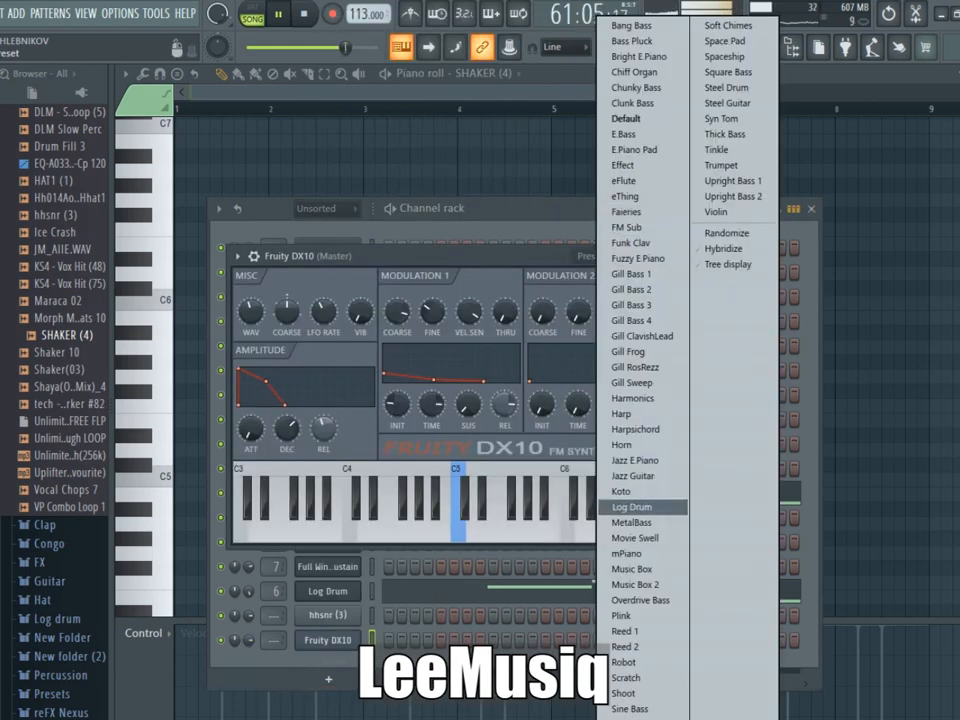
click(634, 508)
key(Escape)
Cut the notes from the MiniSynth channel and paste them into the new Log Drum channel
right_click(328, 492)
click(540, 492)
right_click(328, 640)
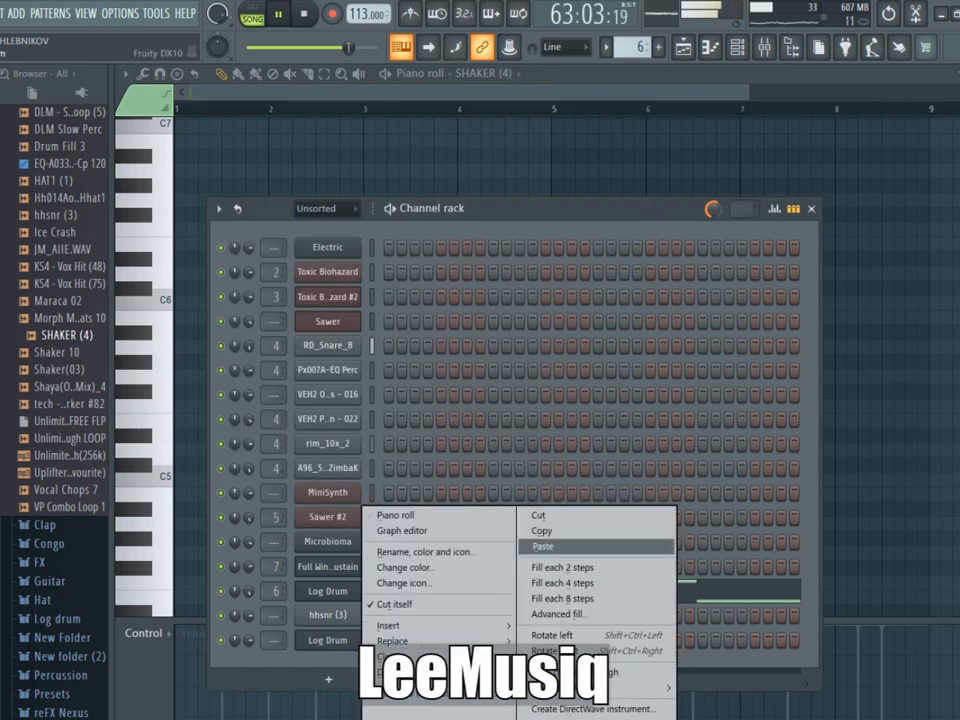
click(541, 546)
Chop the D3 and E3 notes of the pattern into shorter repeated hits in the piano roll
key(F5)
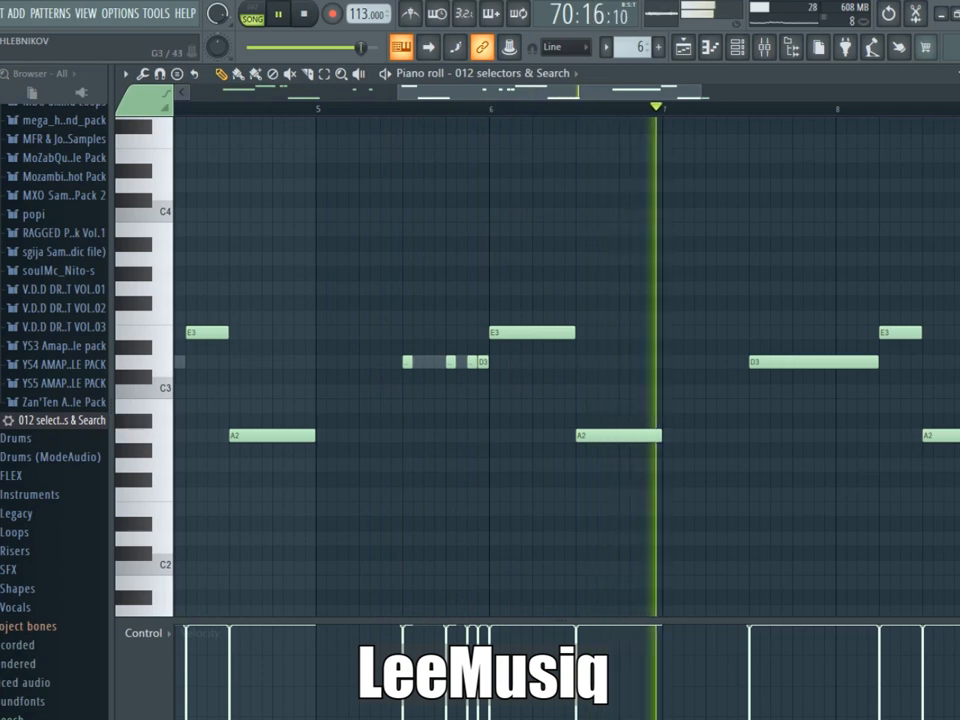
click(688, 362)
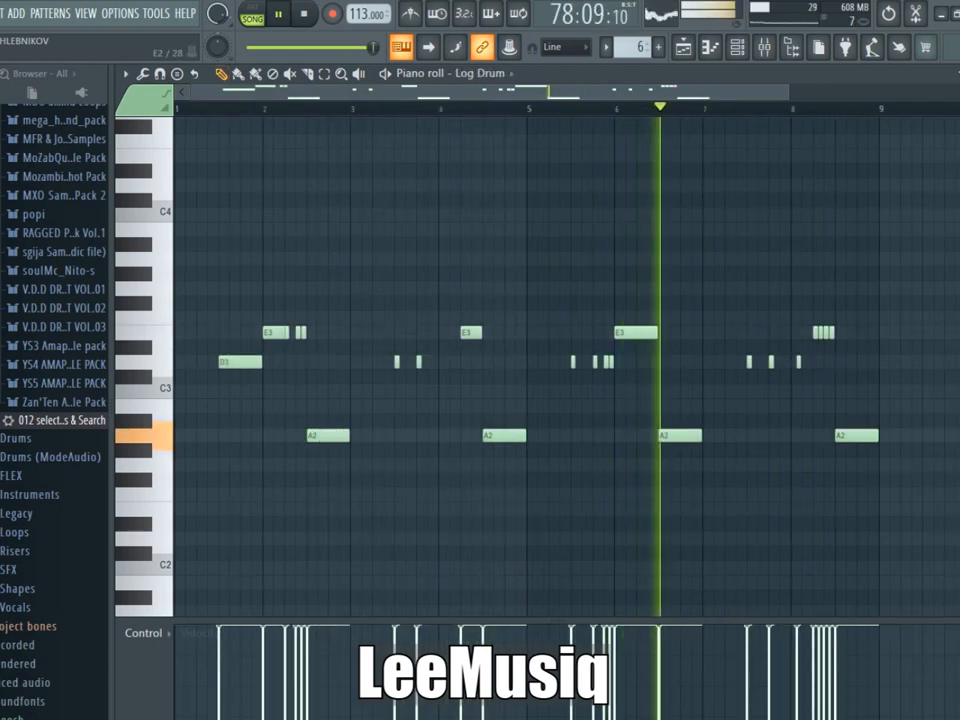
Try adding short low notes after the A2 notes at bars 3, 5 and 7 of the Log Drum part
click(352, 480)
click(529, 465)
click(705, 465)
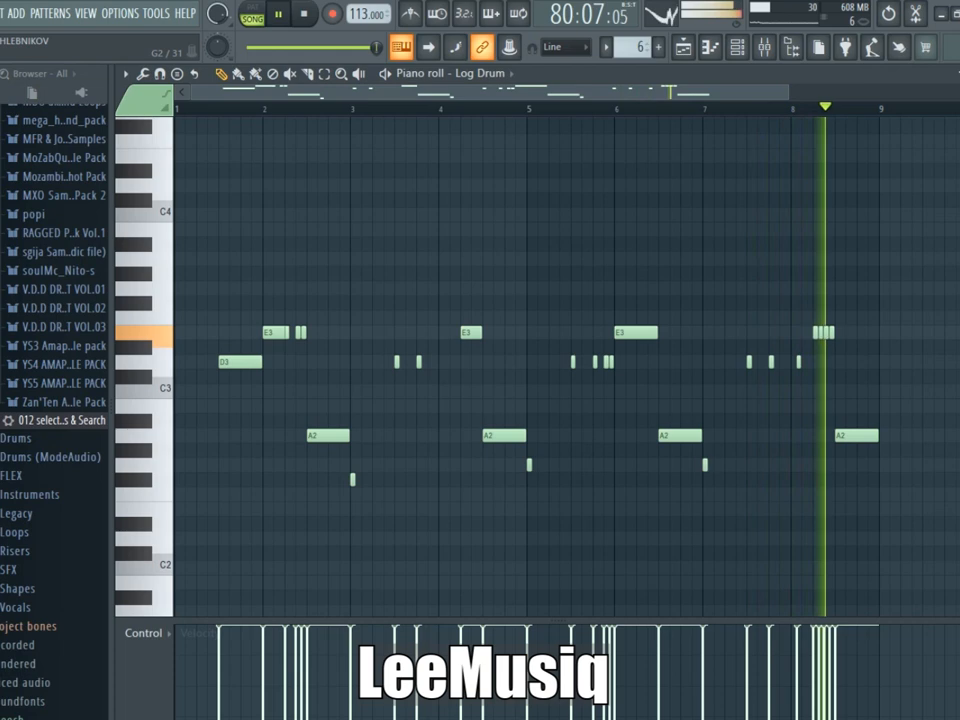
drag(337, 527, 735, 471)
key(Delete)
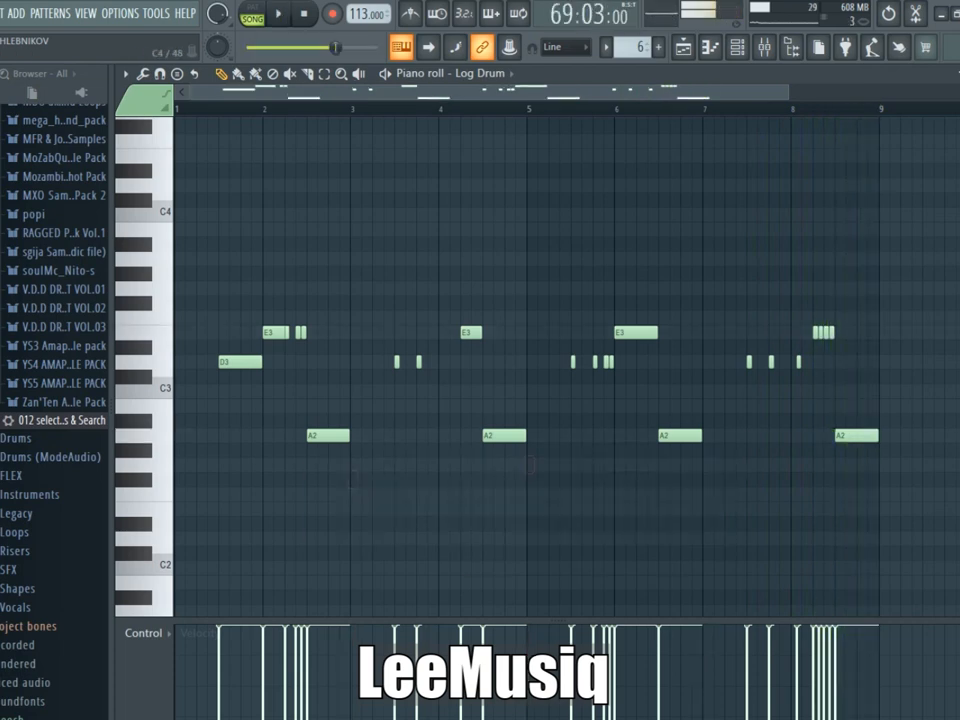
key(F6)
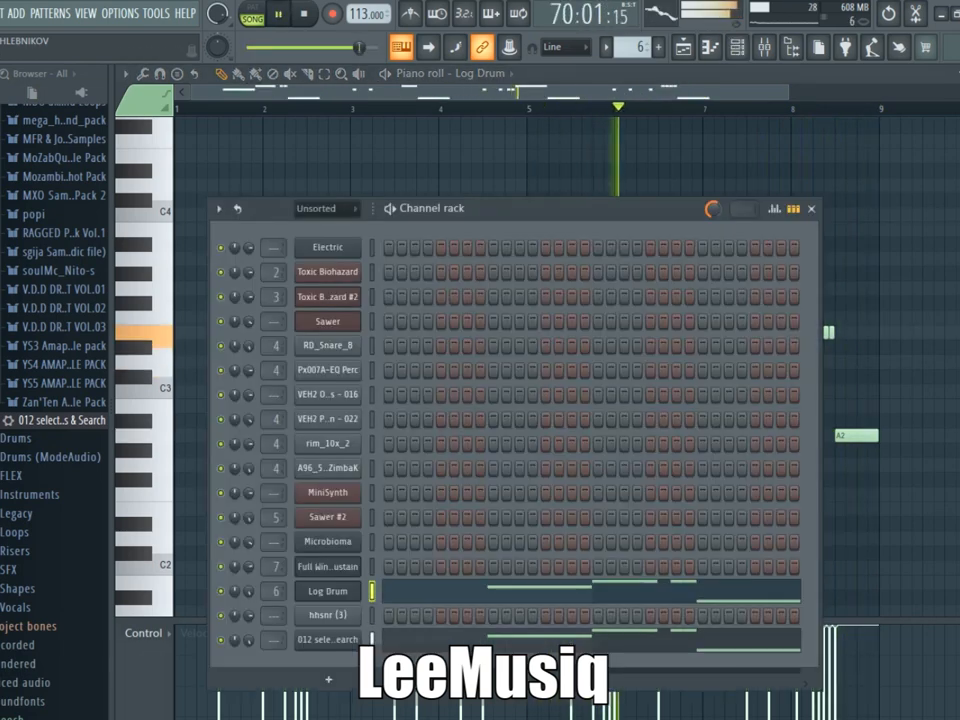
key(F5)
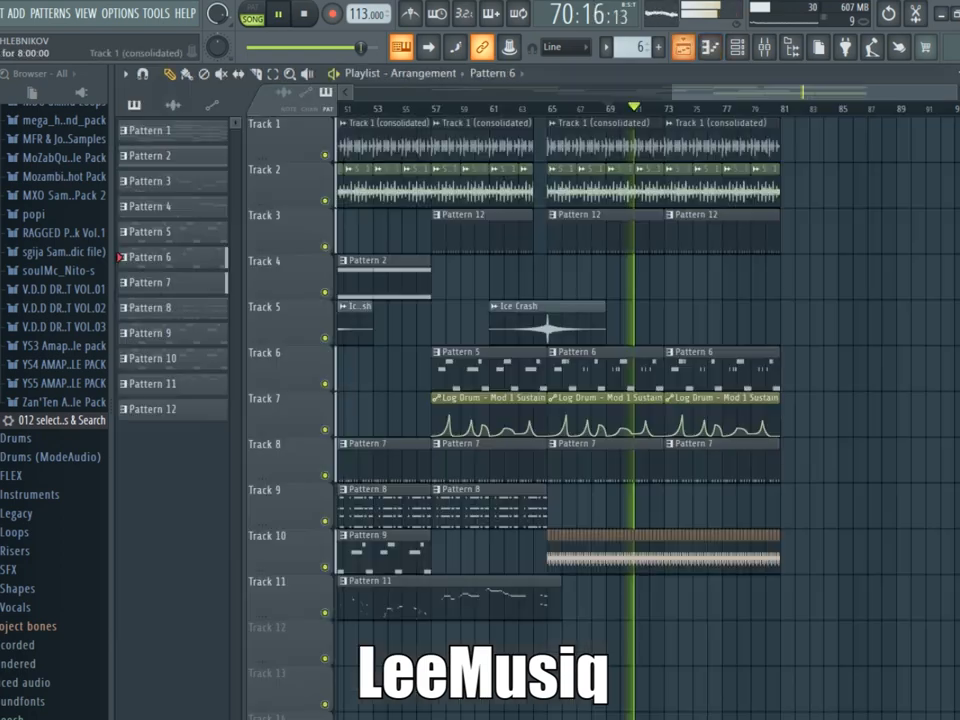
right_click(606, 280)
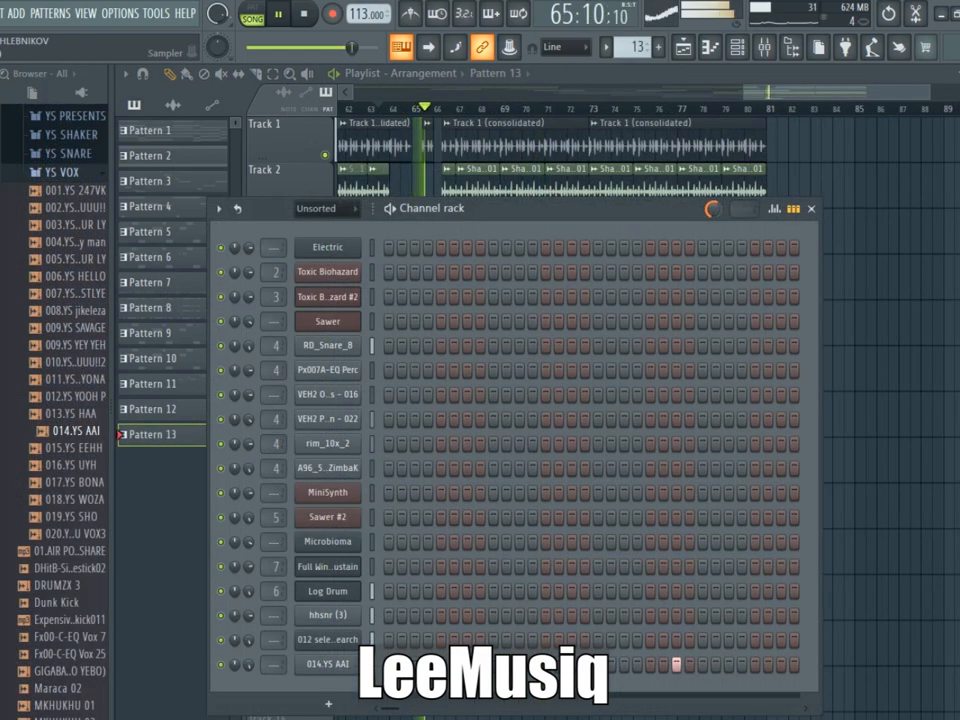
Route the 014.YS AAI vocal channel to mixer insert 8 and show that insert in the mixer
click(328, 664)
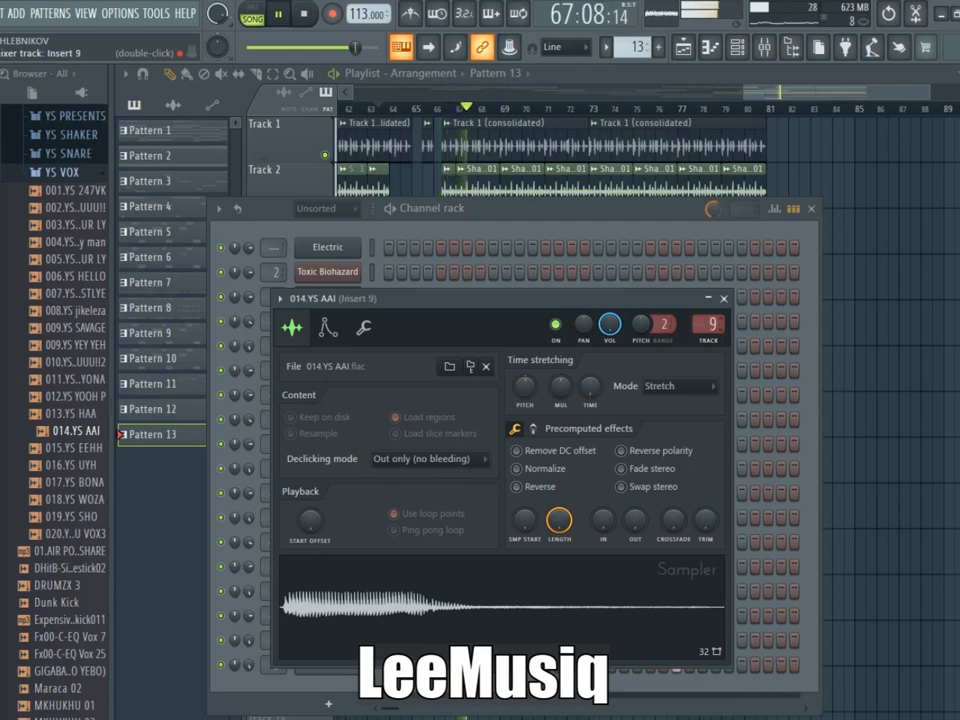
click(724, 299)
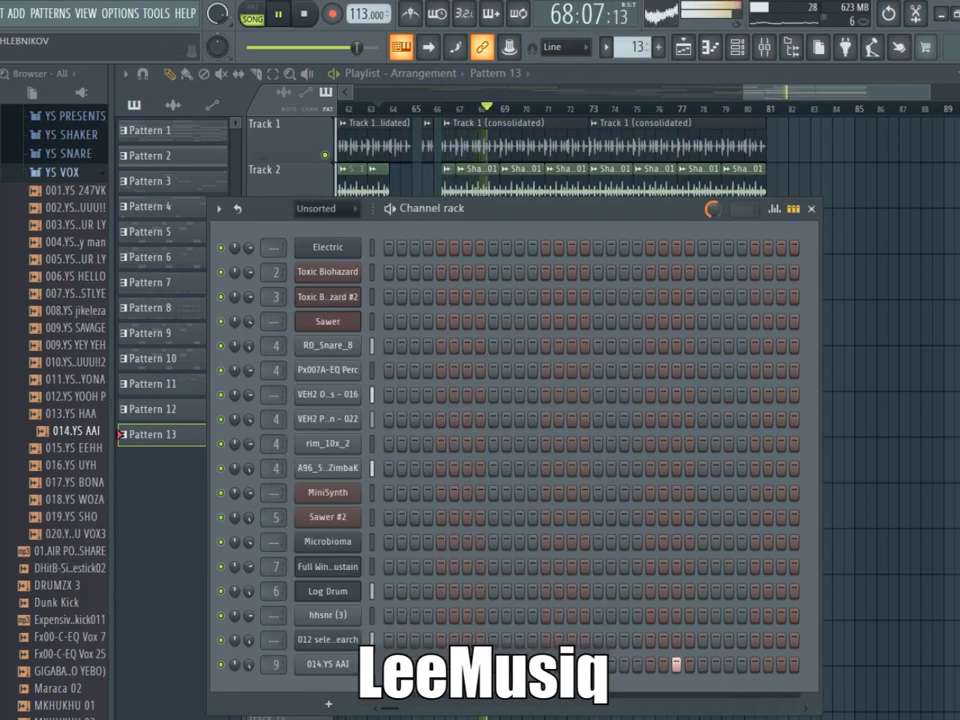
click(328, 664)
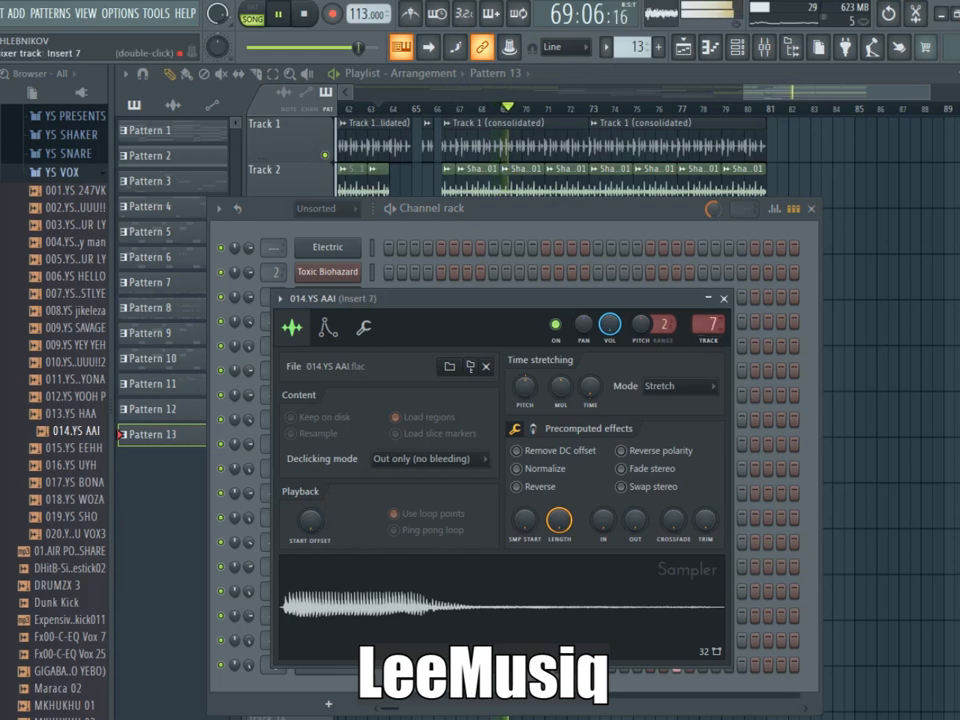
click(764, 47)
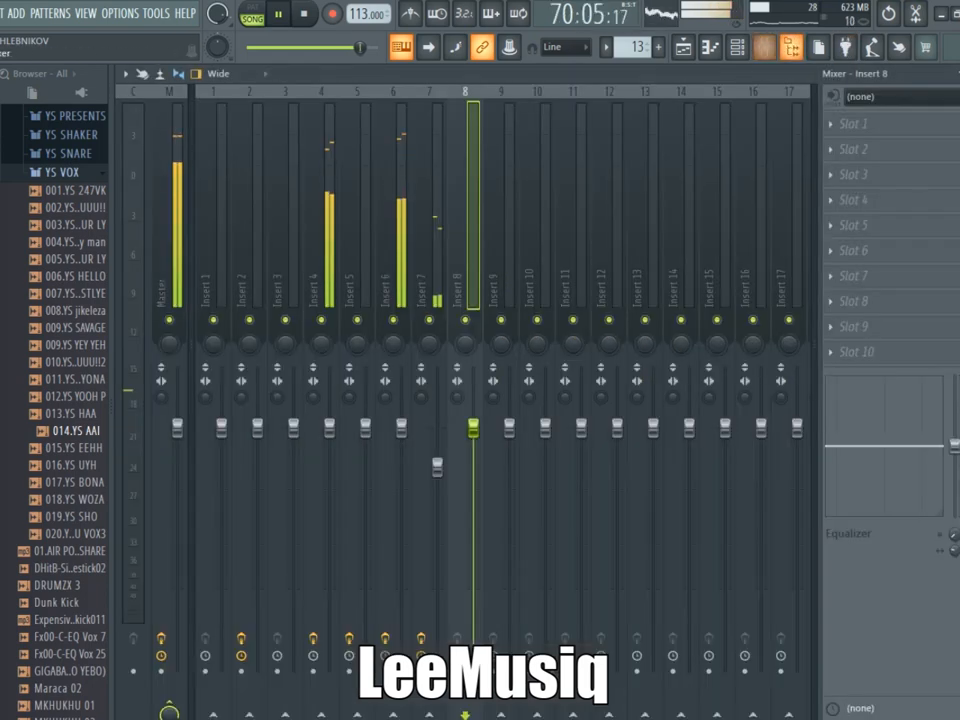
Load Fruity Reeverb 2 into slot 1 of mixer insert 8
click(829, 125)
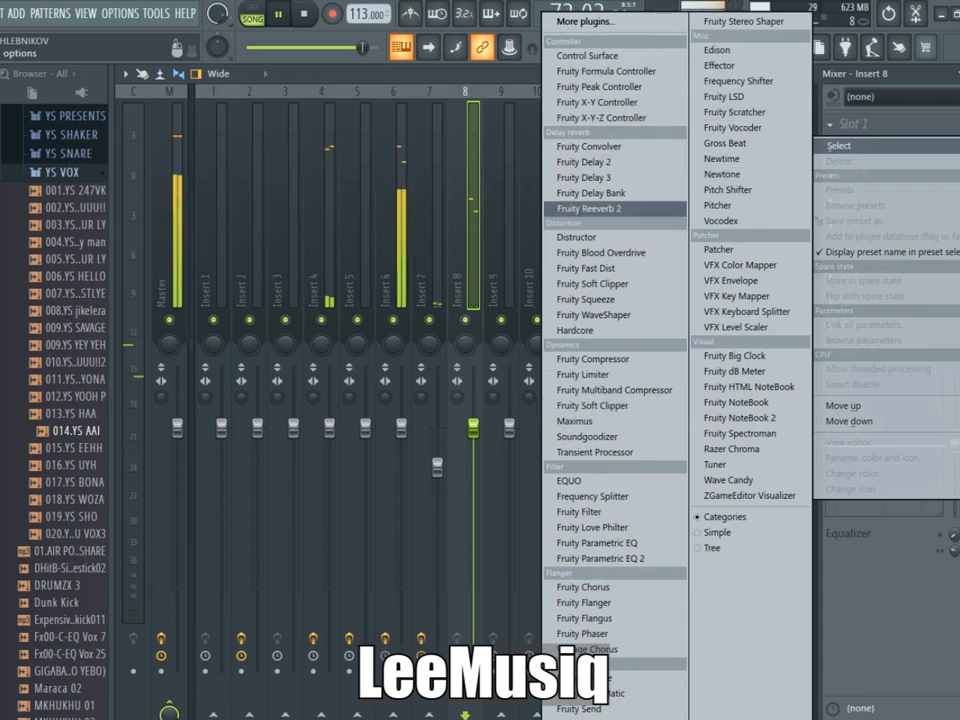
click(593, 208)
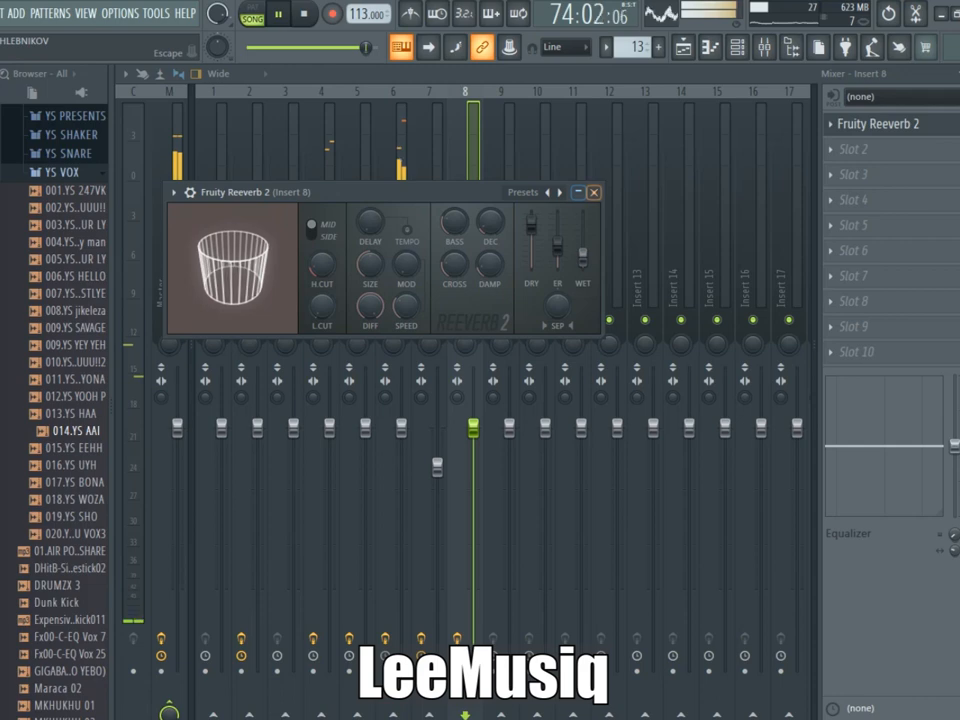
click(593, 192)
key(F6)
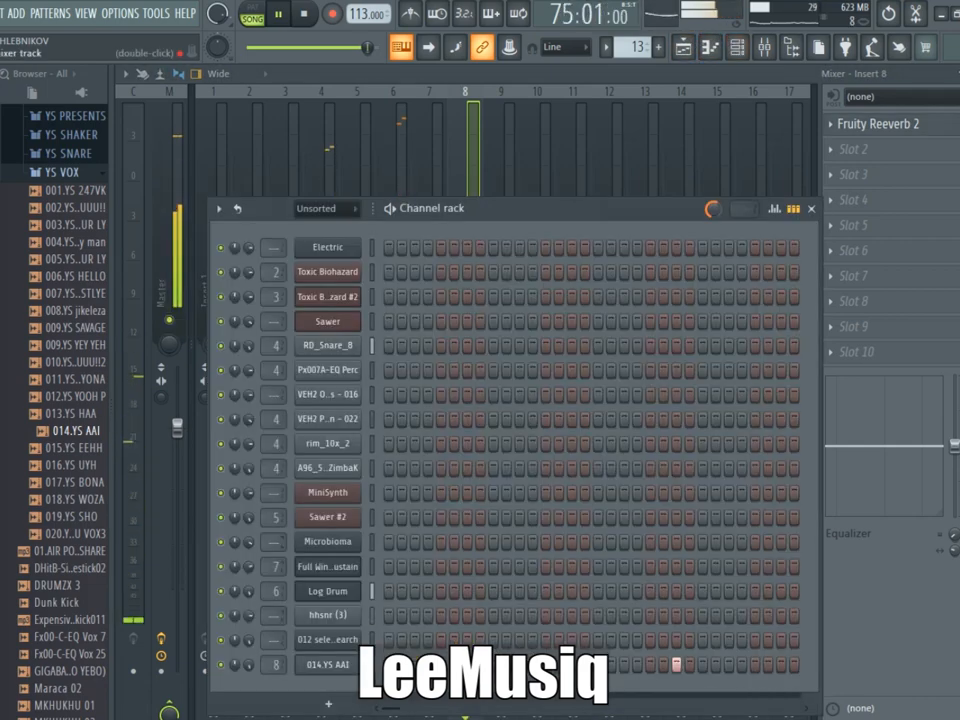
Set the stereo delay of the 014.YS AAI sample to 19% right and return to the playlist
click(328, 665)
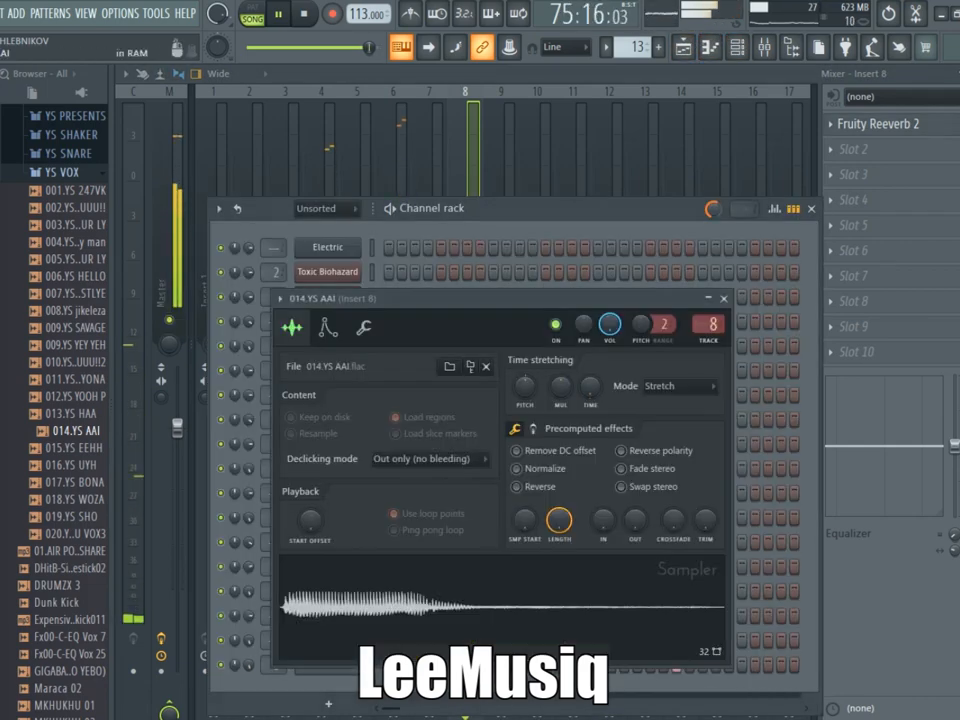
click(533, 428)
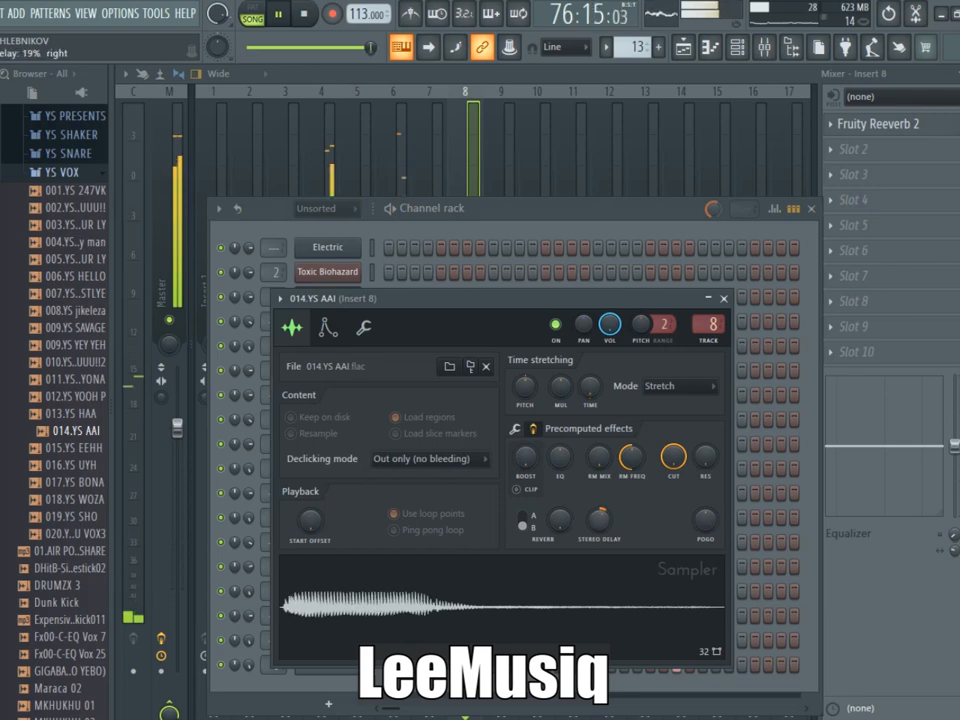
key(Escape)
key(F5)
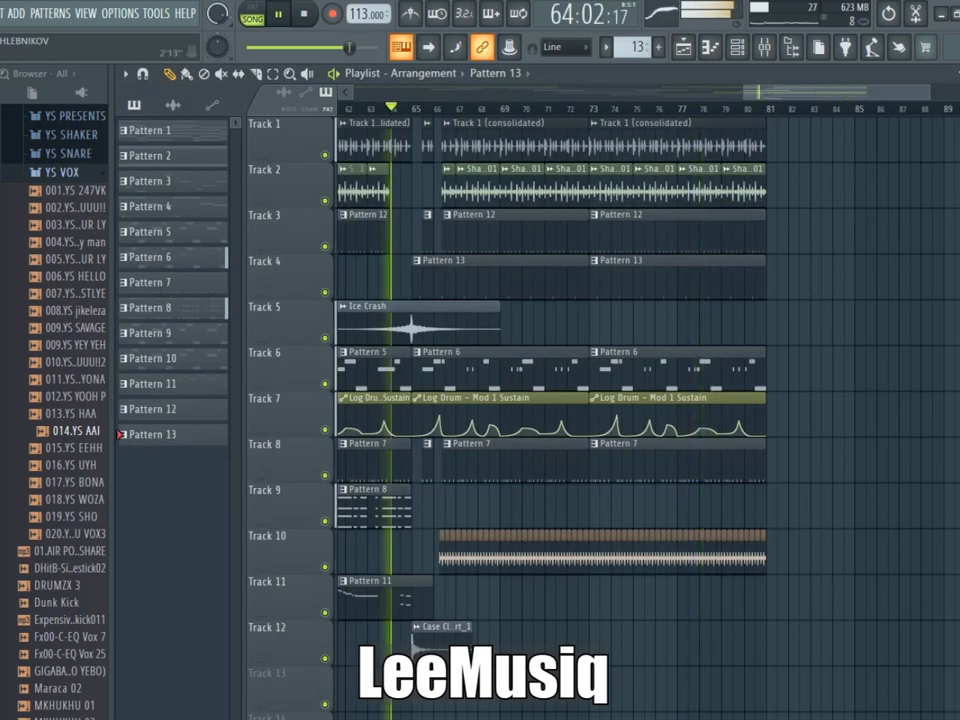
Open the FLEX chord part of Pattern 14 in the piano roll and select its highest row of notes
key(F6)
click(328, 664)
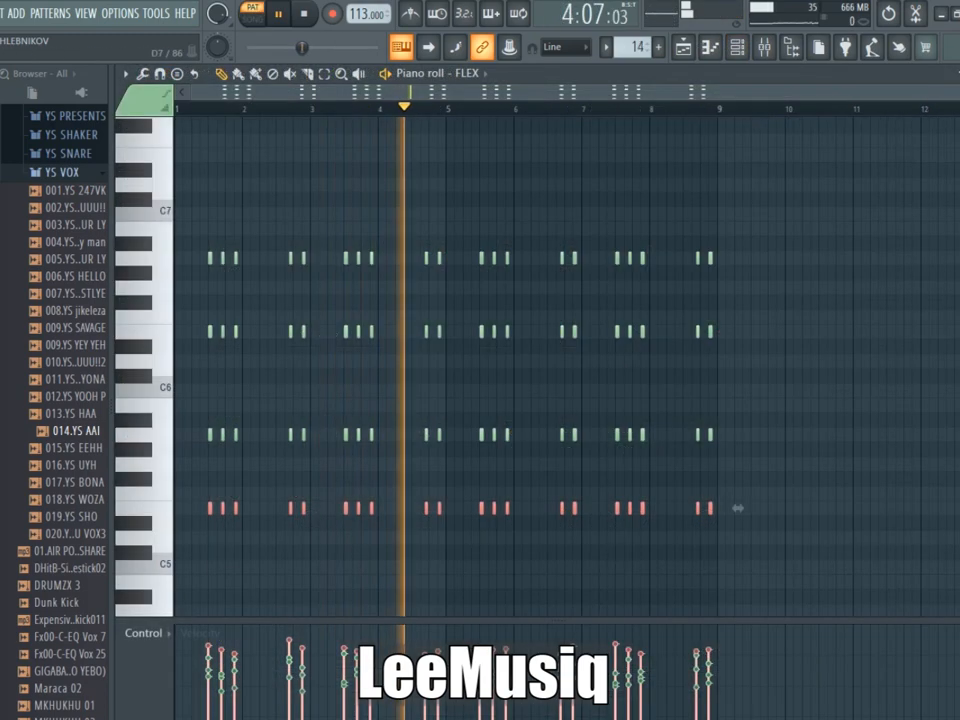
drag(748, 242, 110, 260)
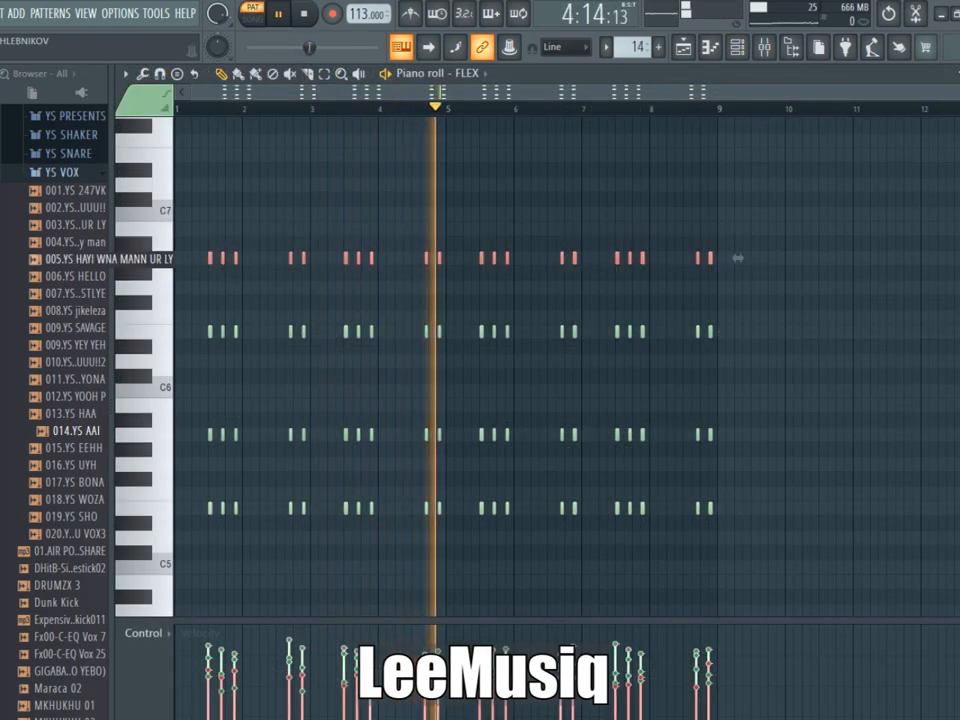
Open the FLEX instrument from the channel rack and load the Enlightenment preset for the chords
click(737, 47)
click(328, 689)
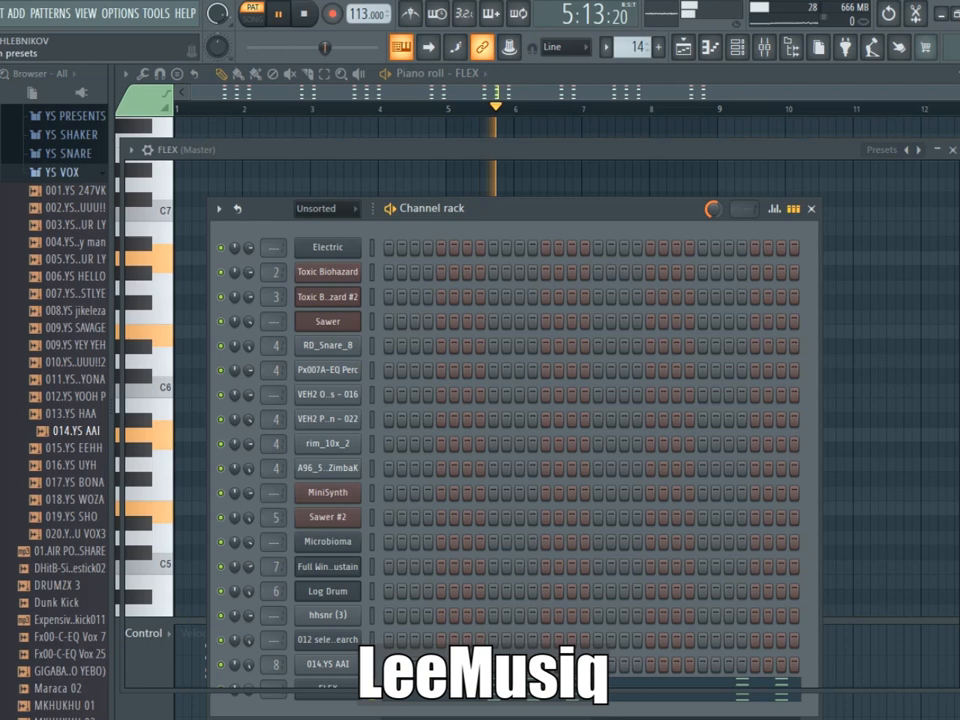
click(302, 531)
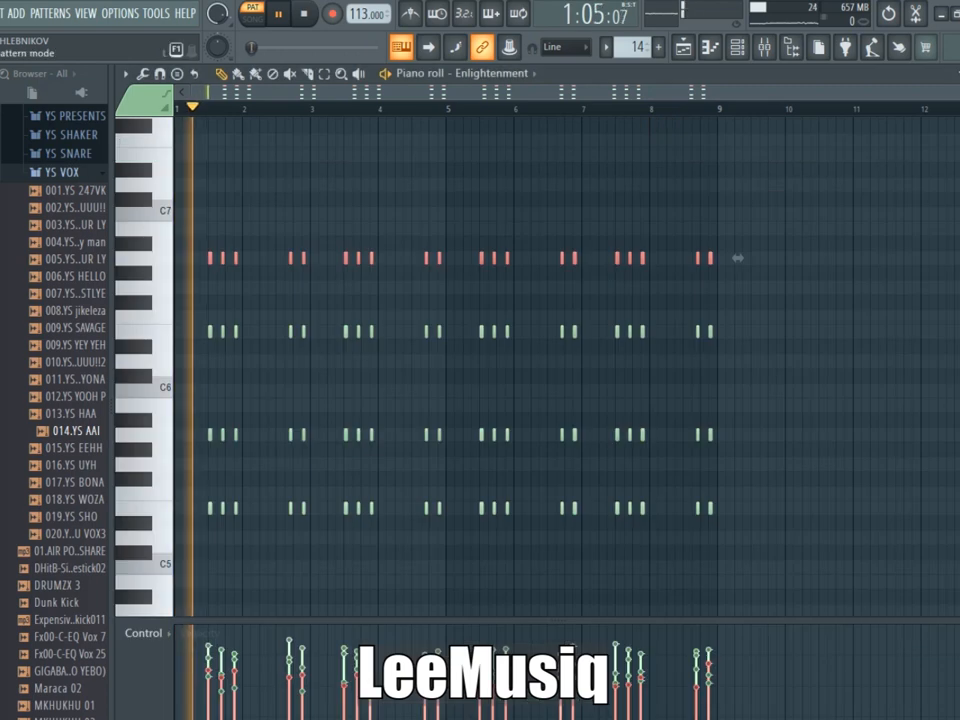
Place Pattern 14 on Track 9 at bar 73 and play the arrangement from there in song mode
key(space)
key(l)
key(space)
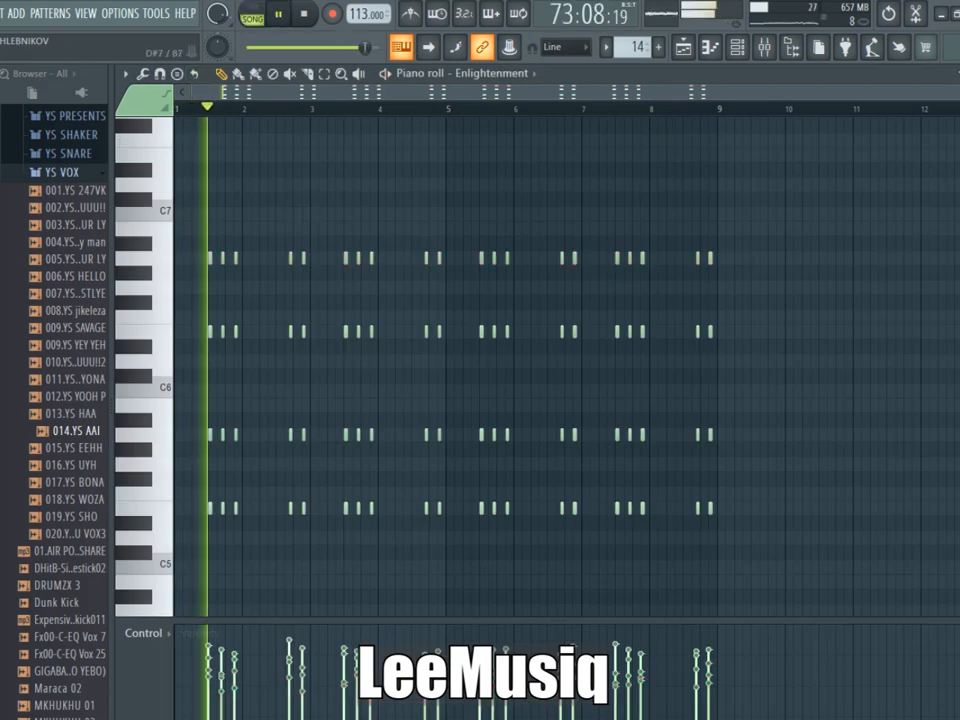
Set the Enlightenment channel's volume to 70% while the song plays and return to the playlist
key(F6)
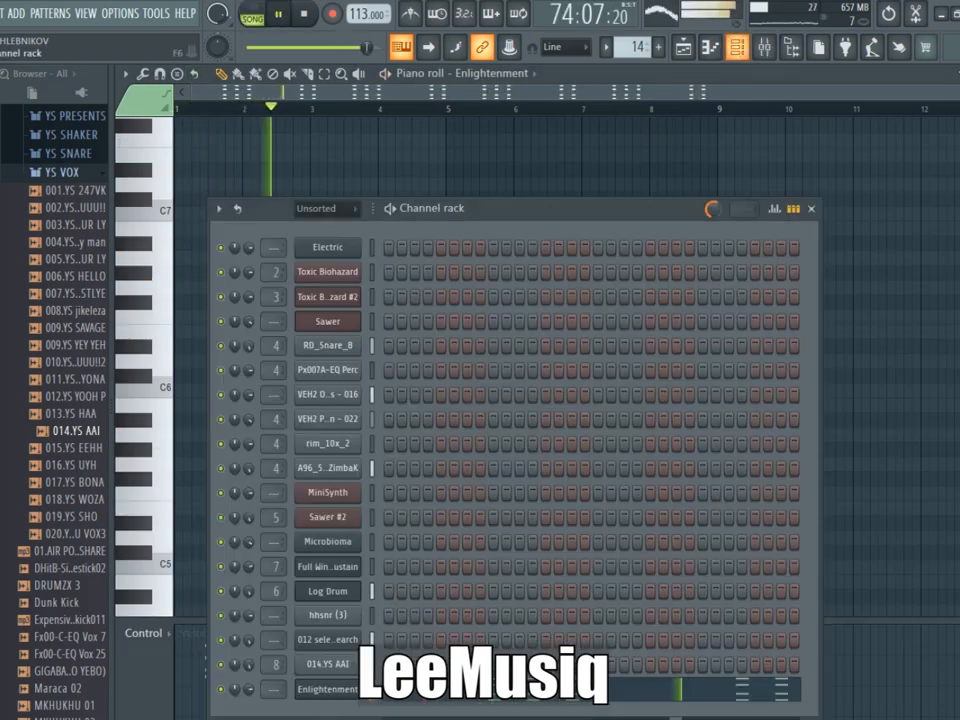
key(F6)
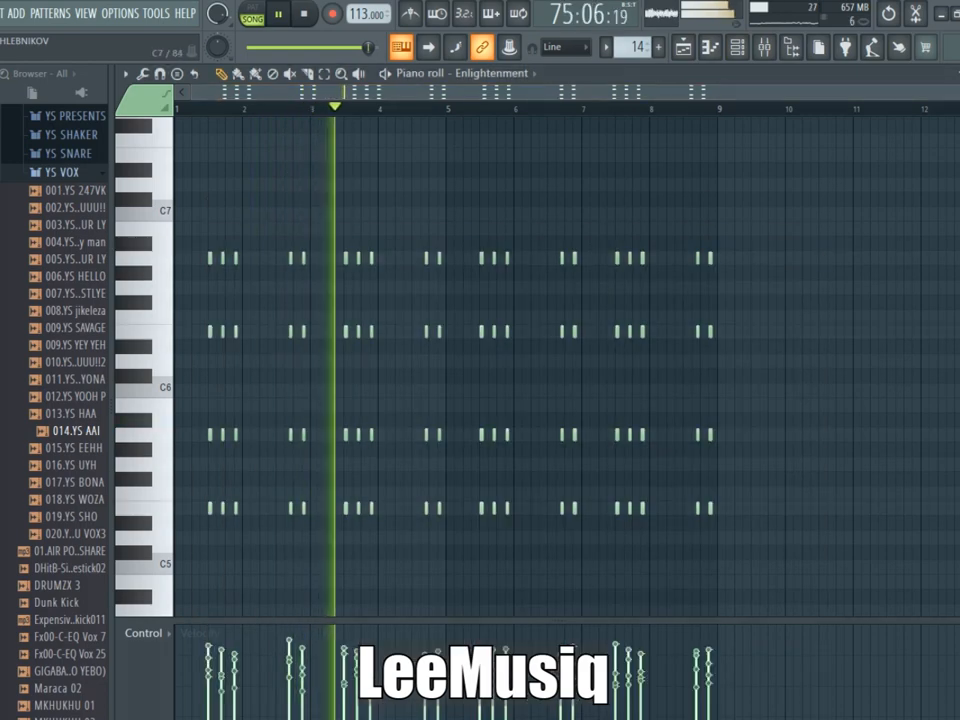
key(F6)
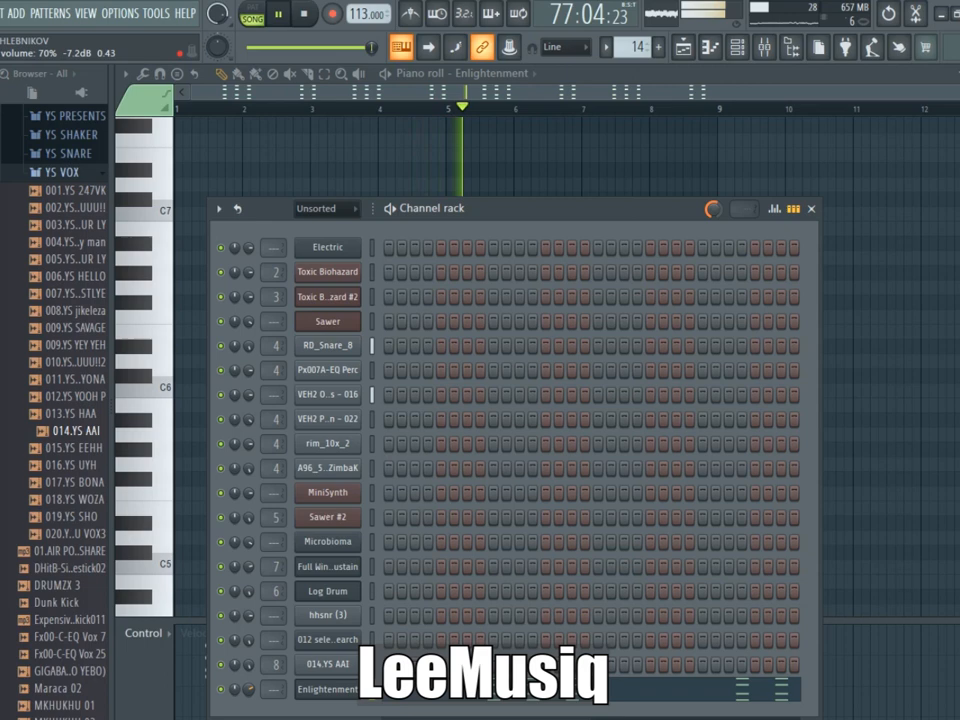
key(F5)
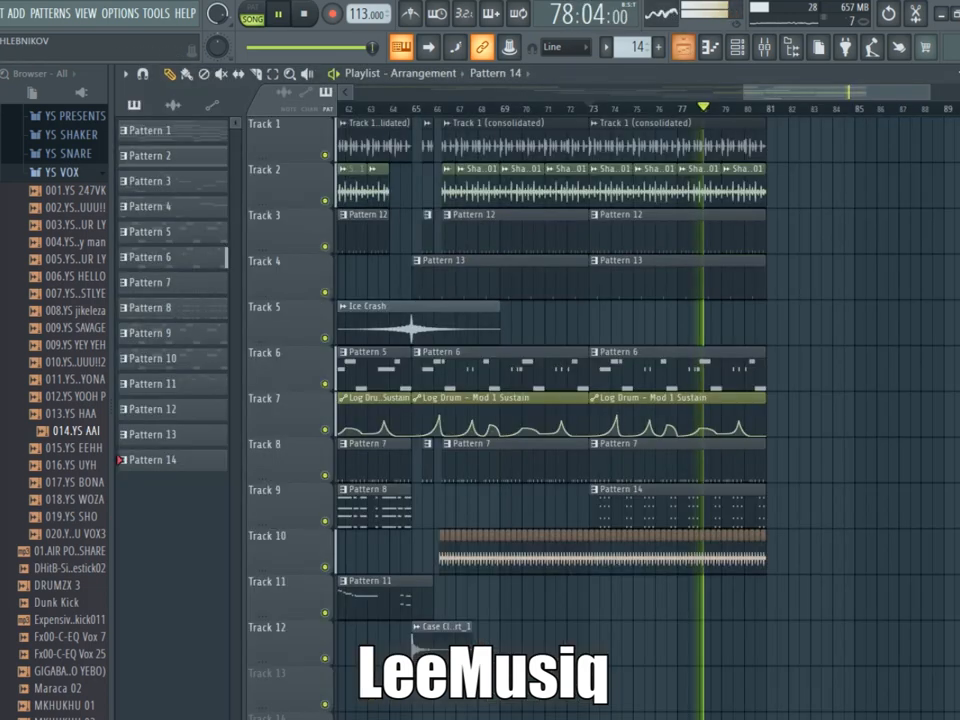
Place another Ice Crash clip on Track 5 starting at bar 77
click(455, 328)
click(687, 328)
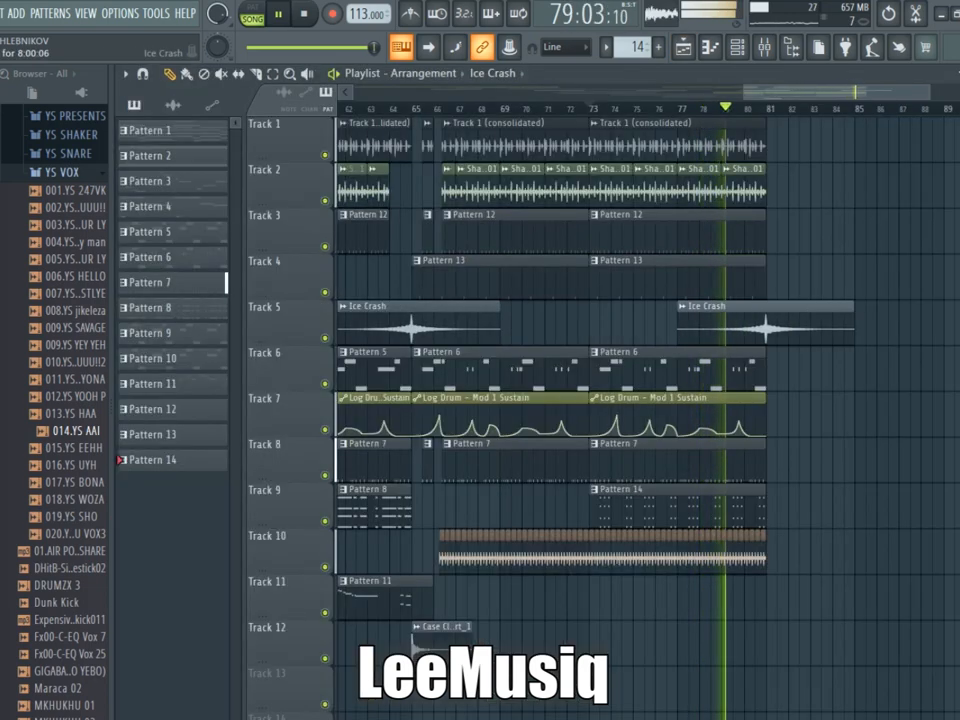
Duplicate the bar 73–81 clips on Tracks 1–4 and 6–10 to bar 81, deleting the copied Log Drum automation on Track 7
drag(794, 118, 589, 299)
key(ctrl+b)
drag(784, 347, 592, 560)
key(ctrl+b)
right_click(840, 399)
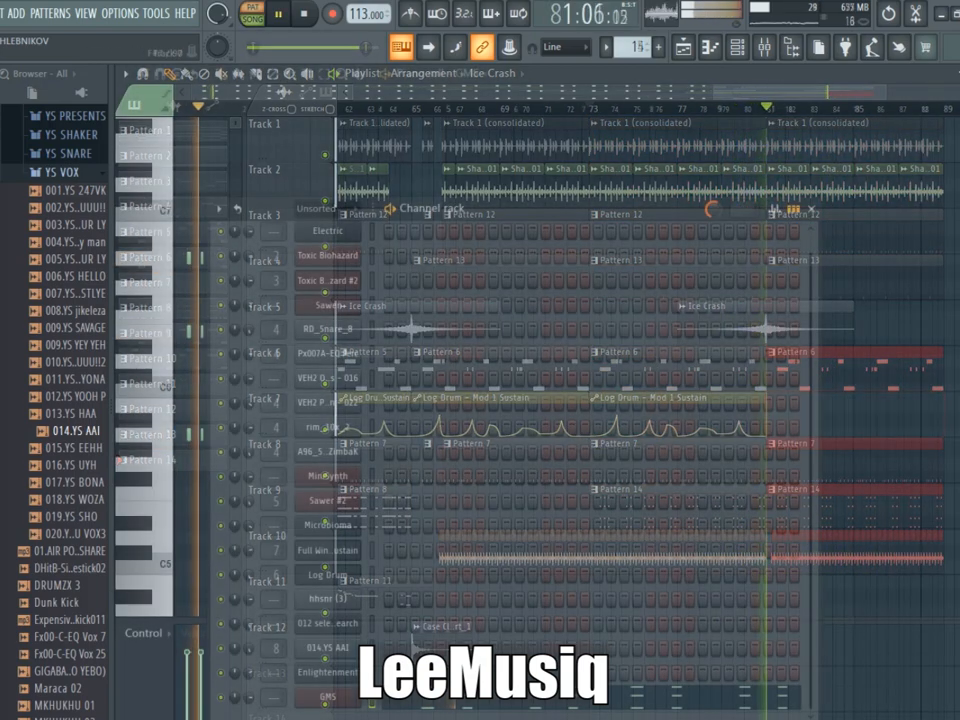
Transpose the GMS chord notes of Pattern 15 down one octave and return to the playlist in song mode
key(F6)
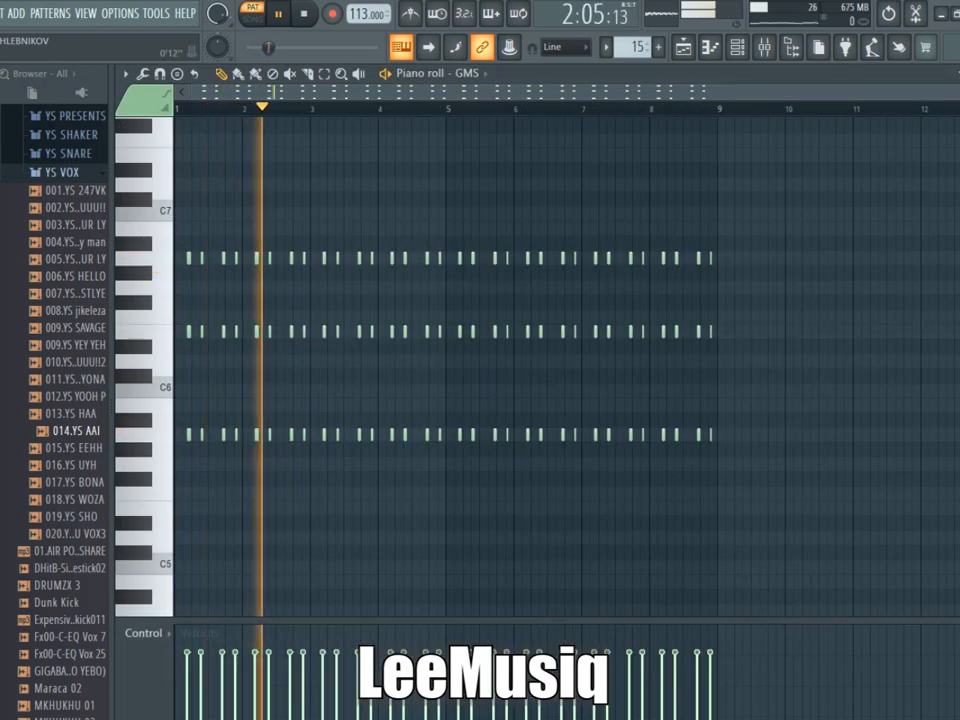
key(ctrl+Down)
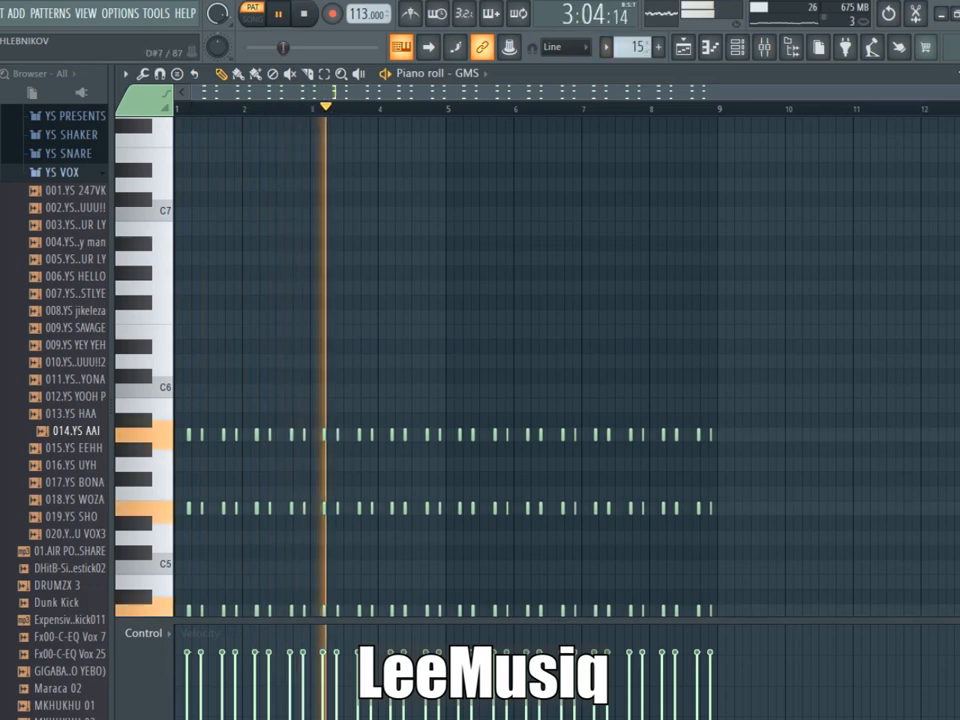
key(F5)
key(l)
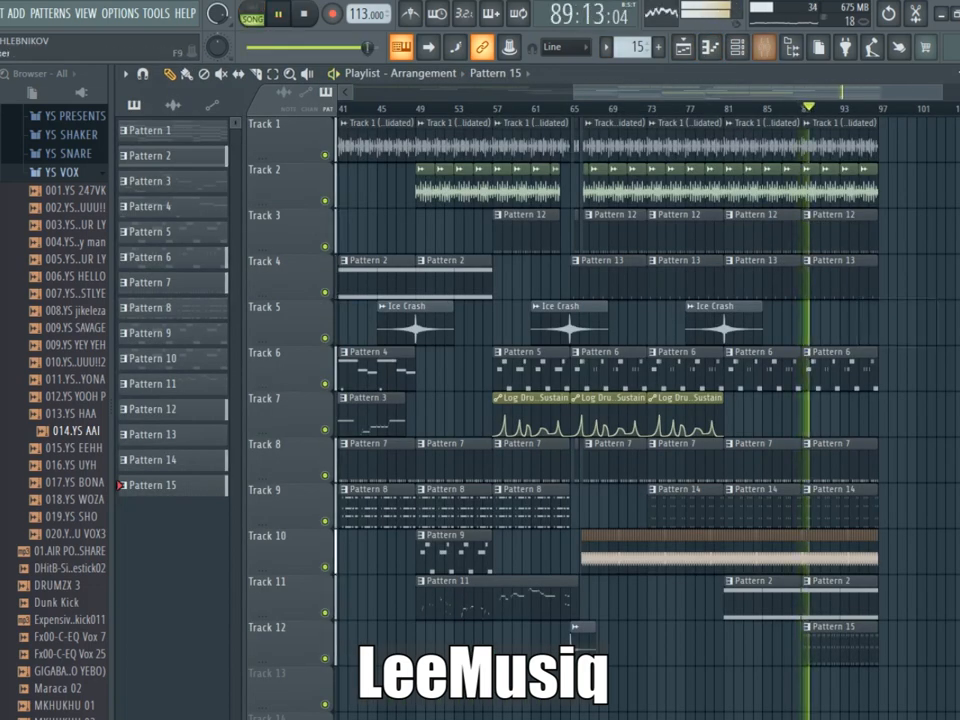
key(F6)
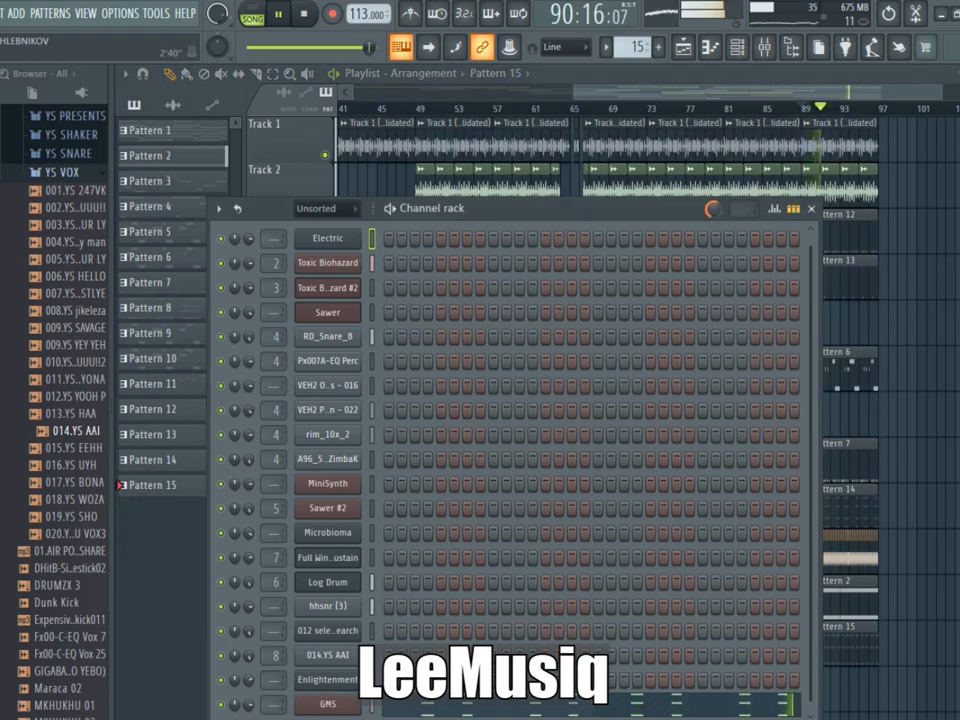
key(F6)
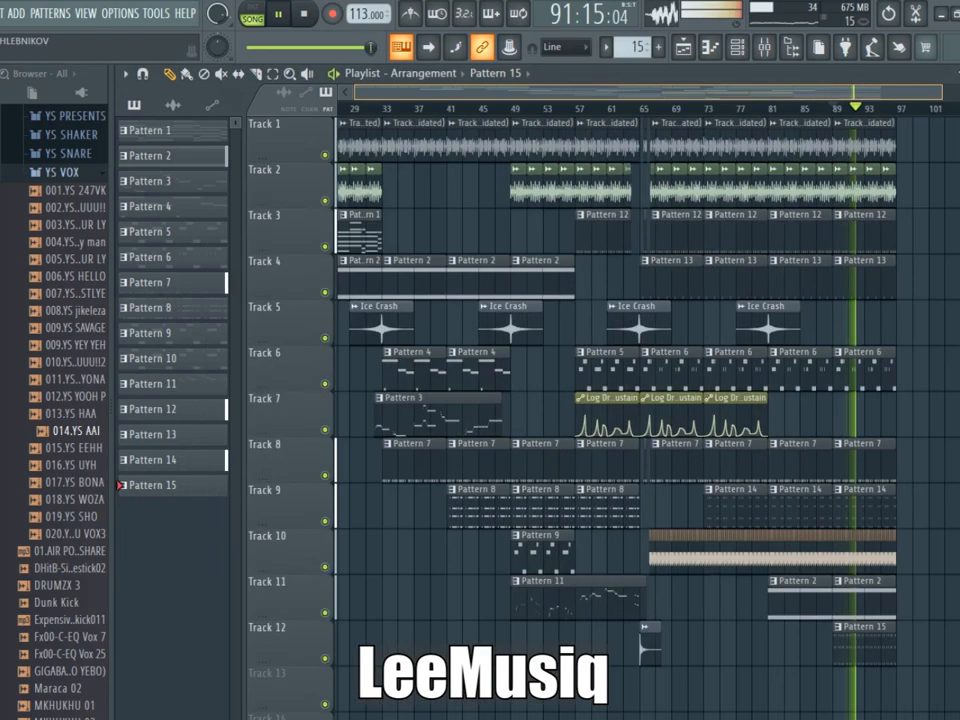
scroll(620, 400, down, 2)
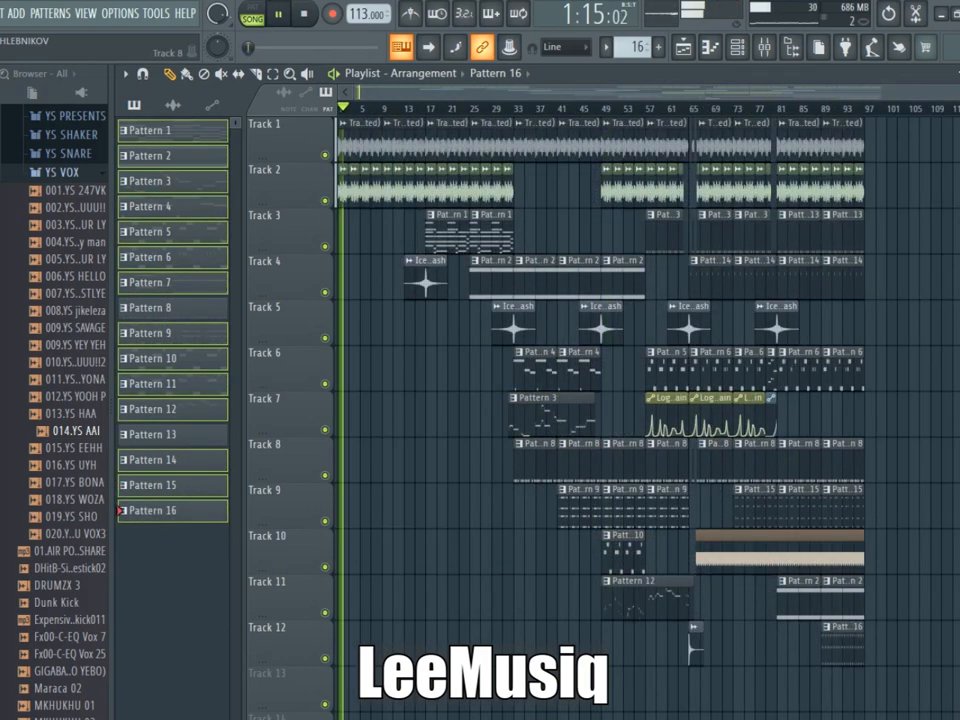
right_click(469, 553)
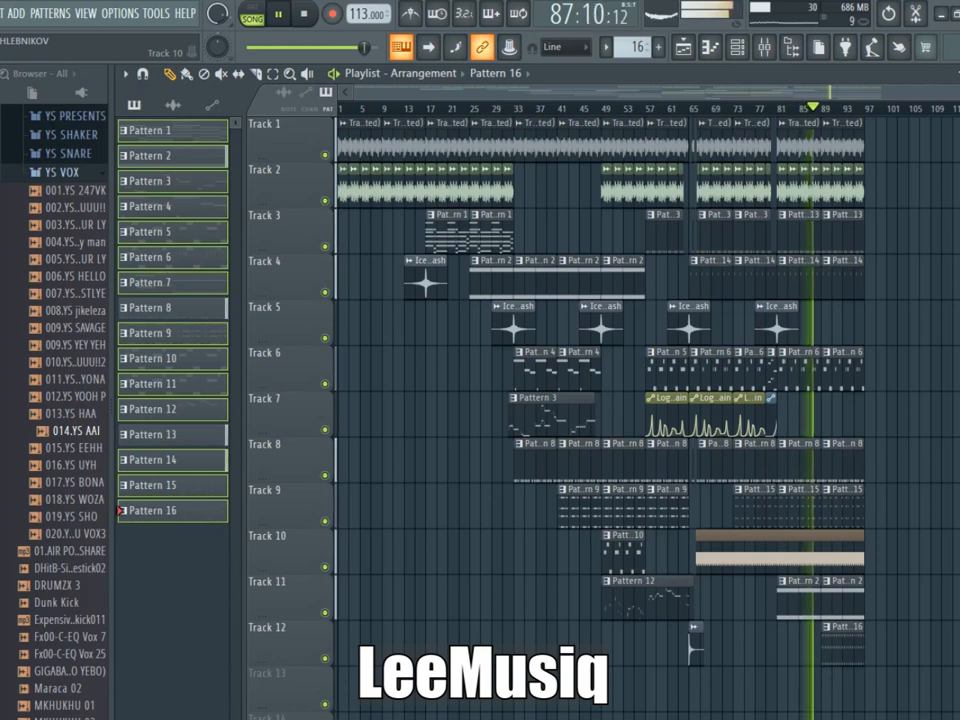
Copy the Log Drum - Mod 1 Sustain automation clip onto Track 7 at bar 89
click(667, 399)
drag(837, 408, 824, 408)
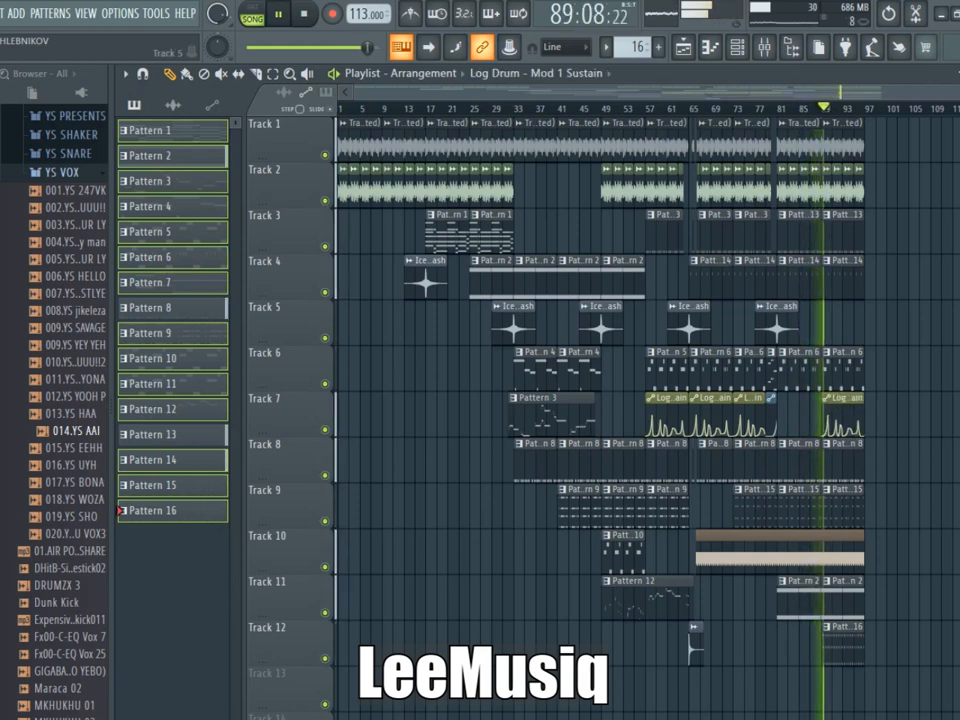